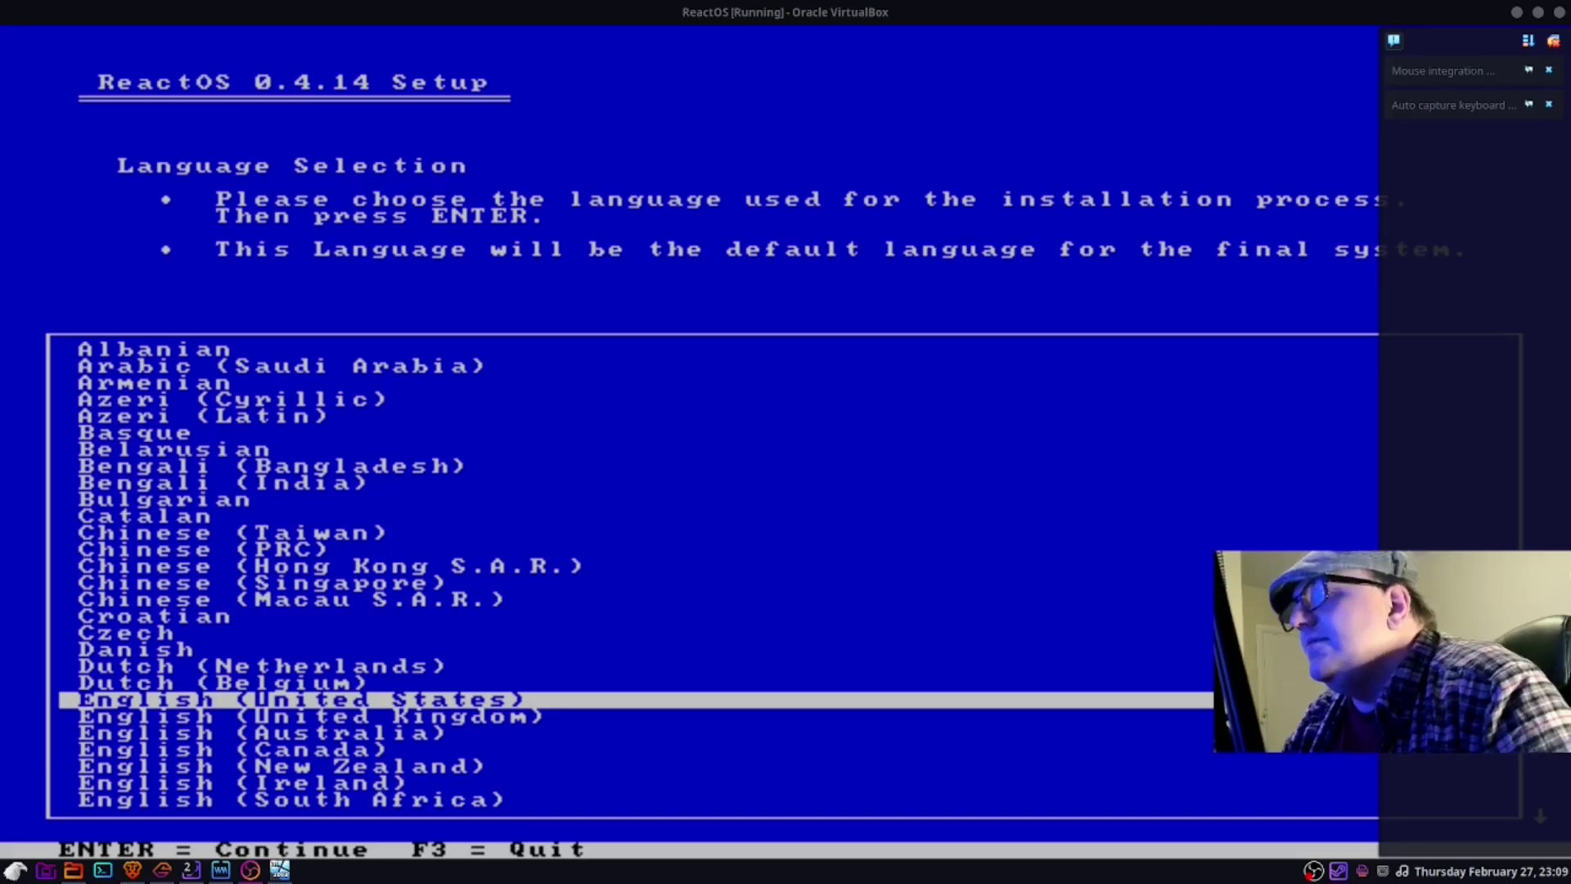
# Step: Confirm English (United States) as the ReactOS setup language
pyautogui.press('Return')
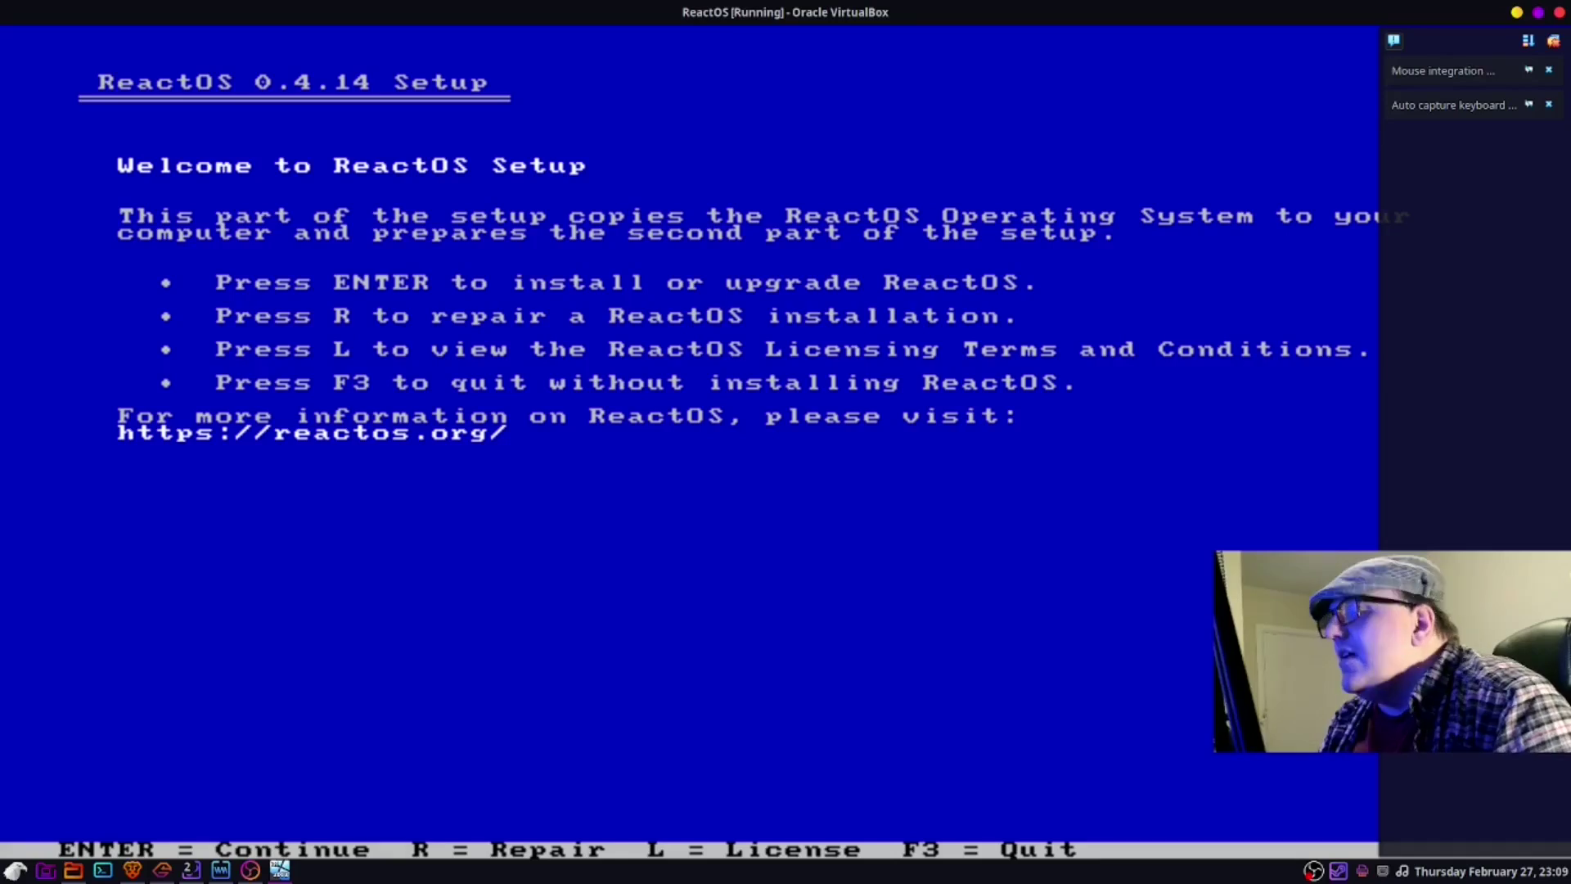
# Step: Start installing ReactOS, acknowledge the alpha-stage warning, and accept the detected device settings
pyautogui.press('Return')
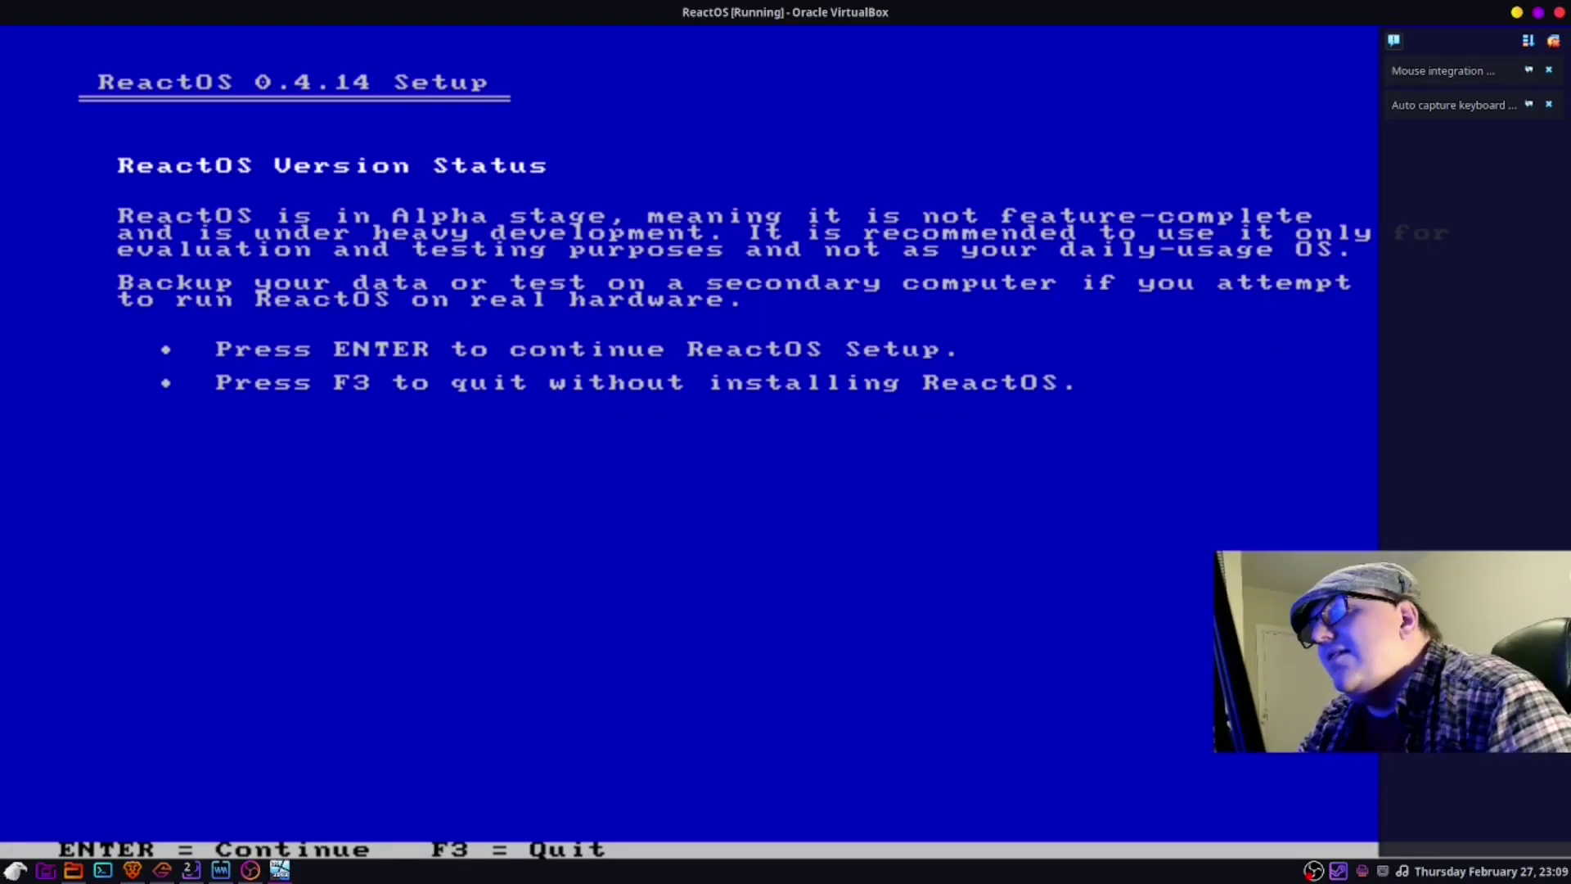
pyautogui.press('Return')
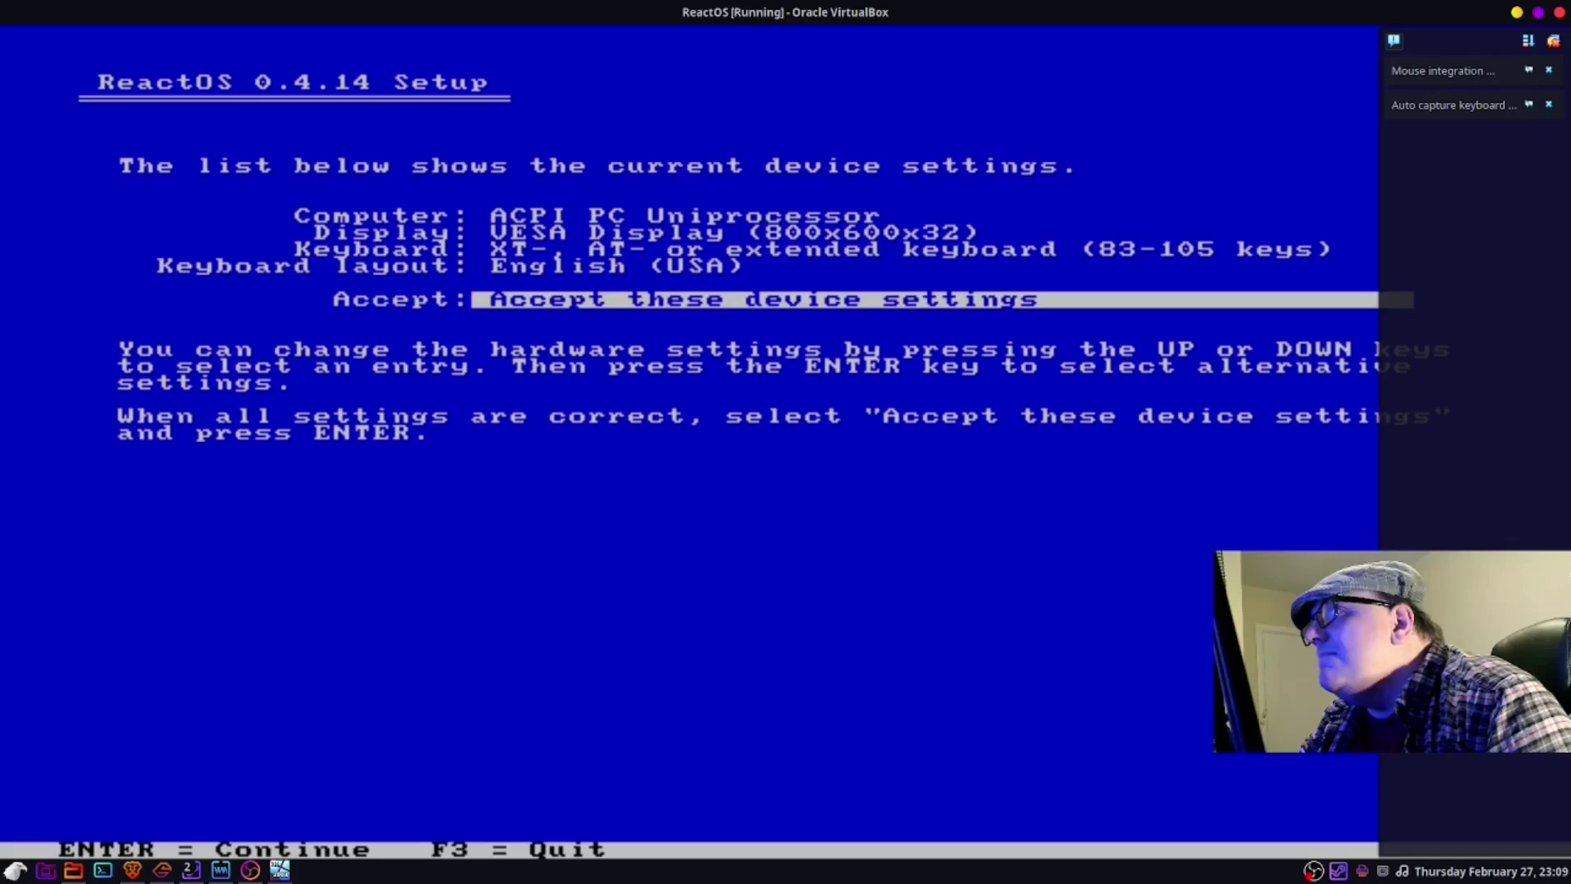
pyautogui.press('Return')
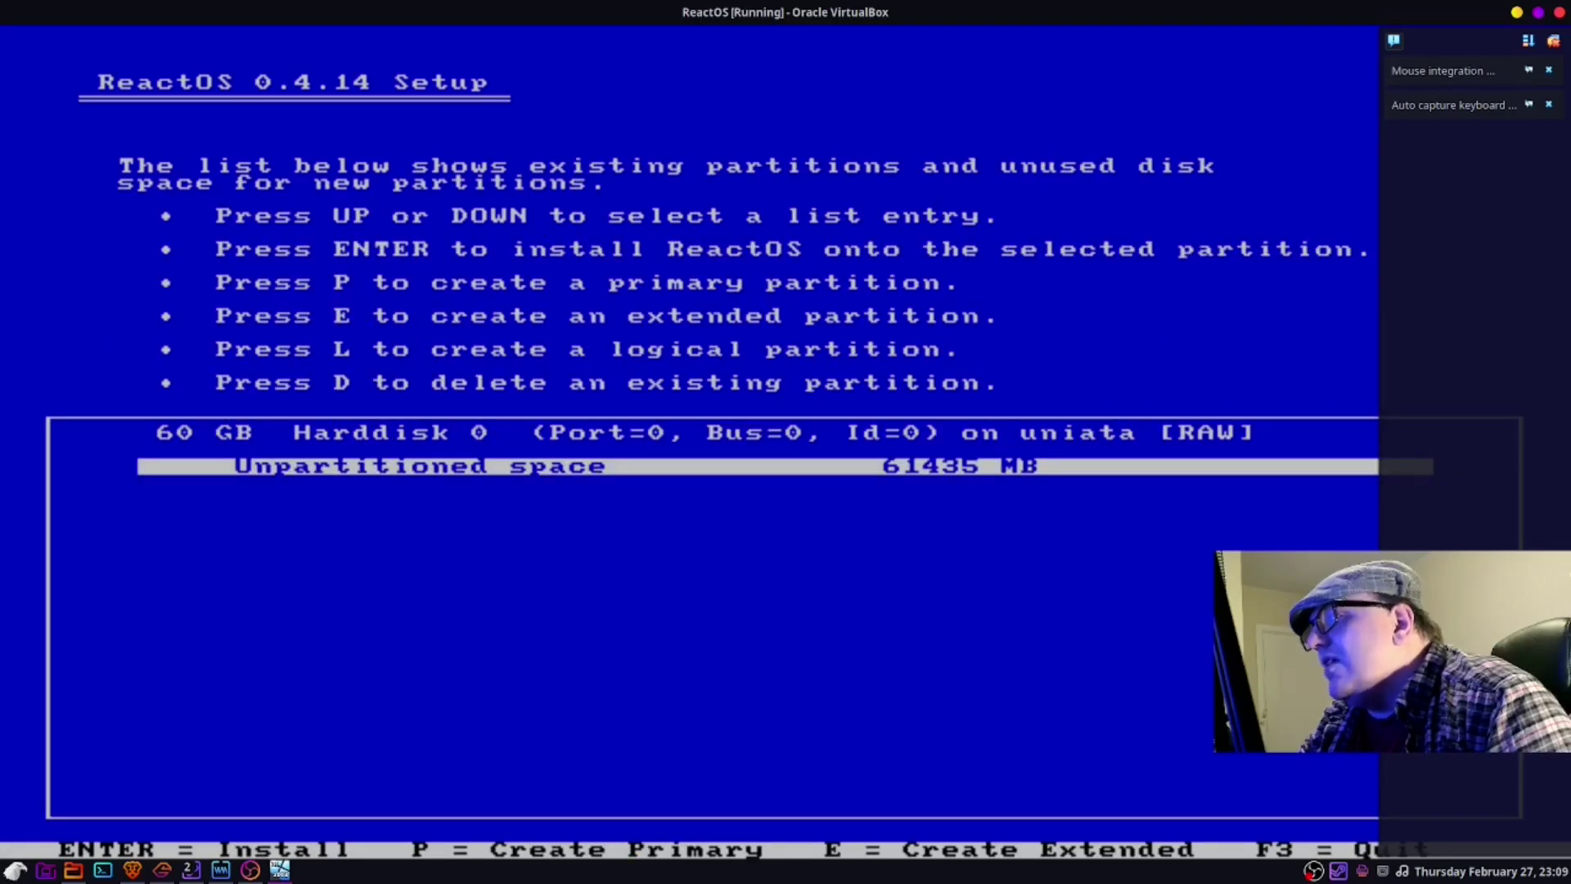
# Step: Create a quick-formatted FAT partition, install into \ReactOS, and put the boot loader on MBR and VBR
pyautogui.press('Return')
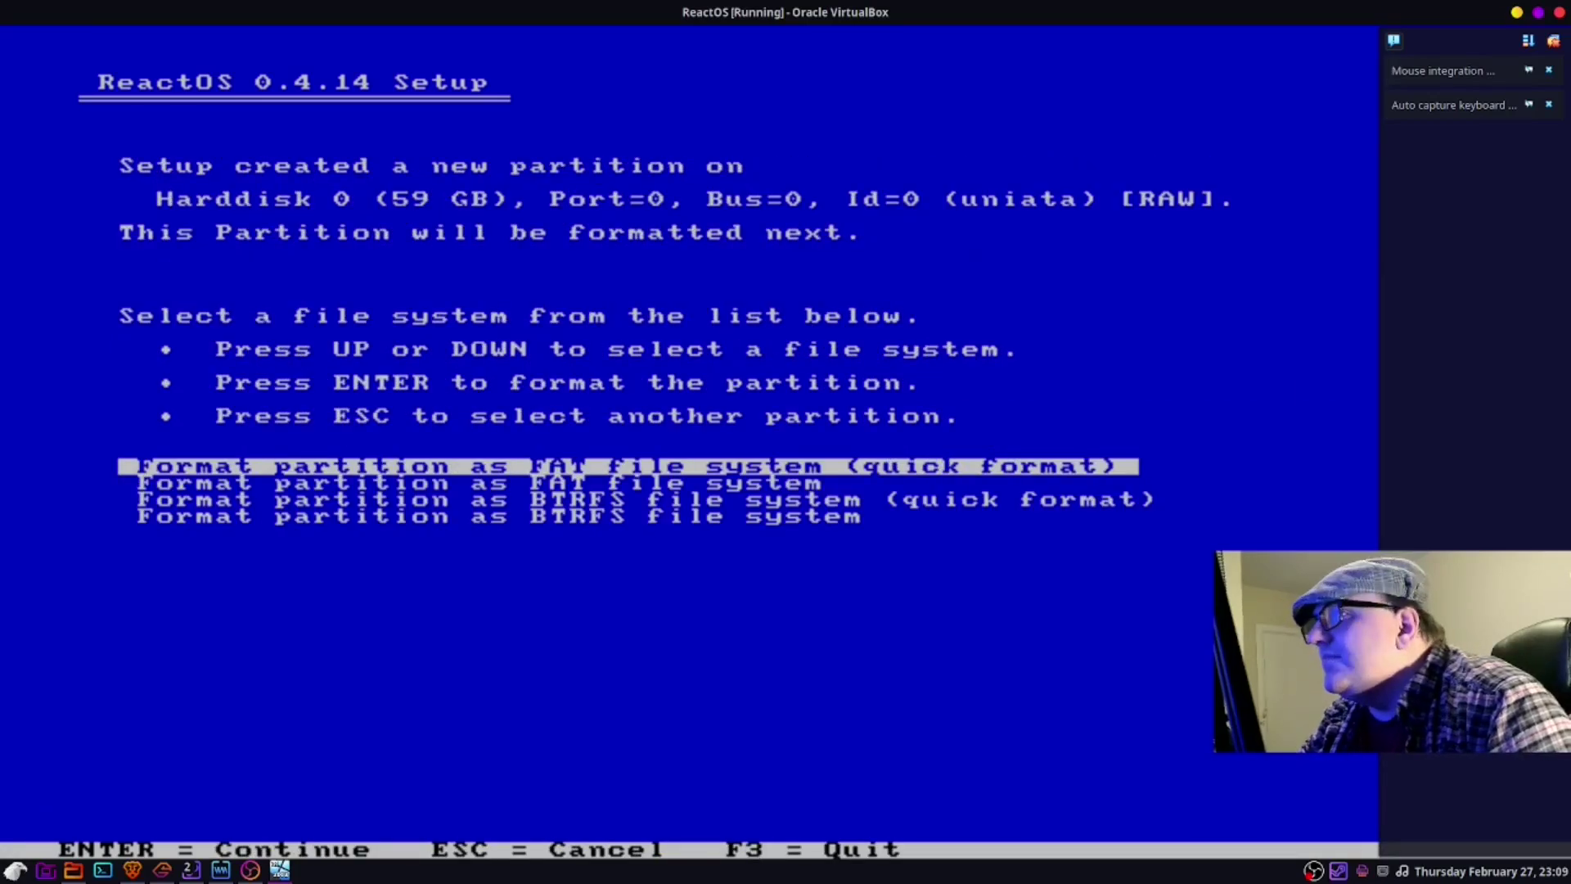
pyautogui.press('Return')
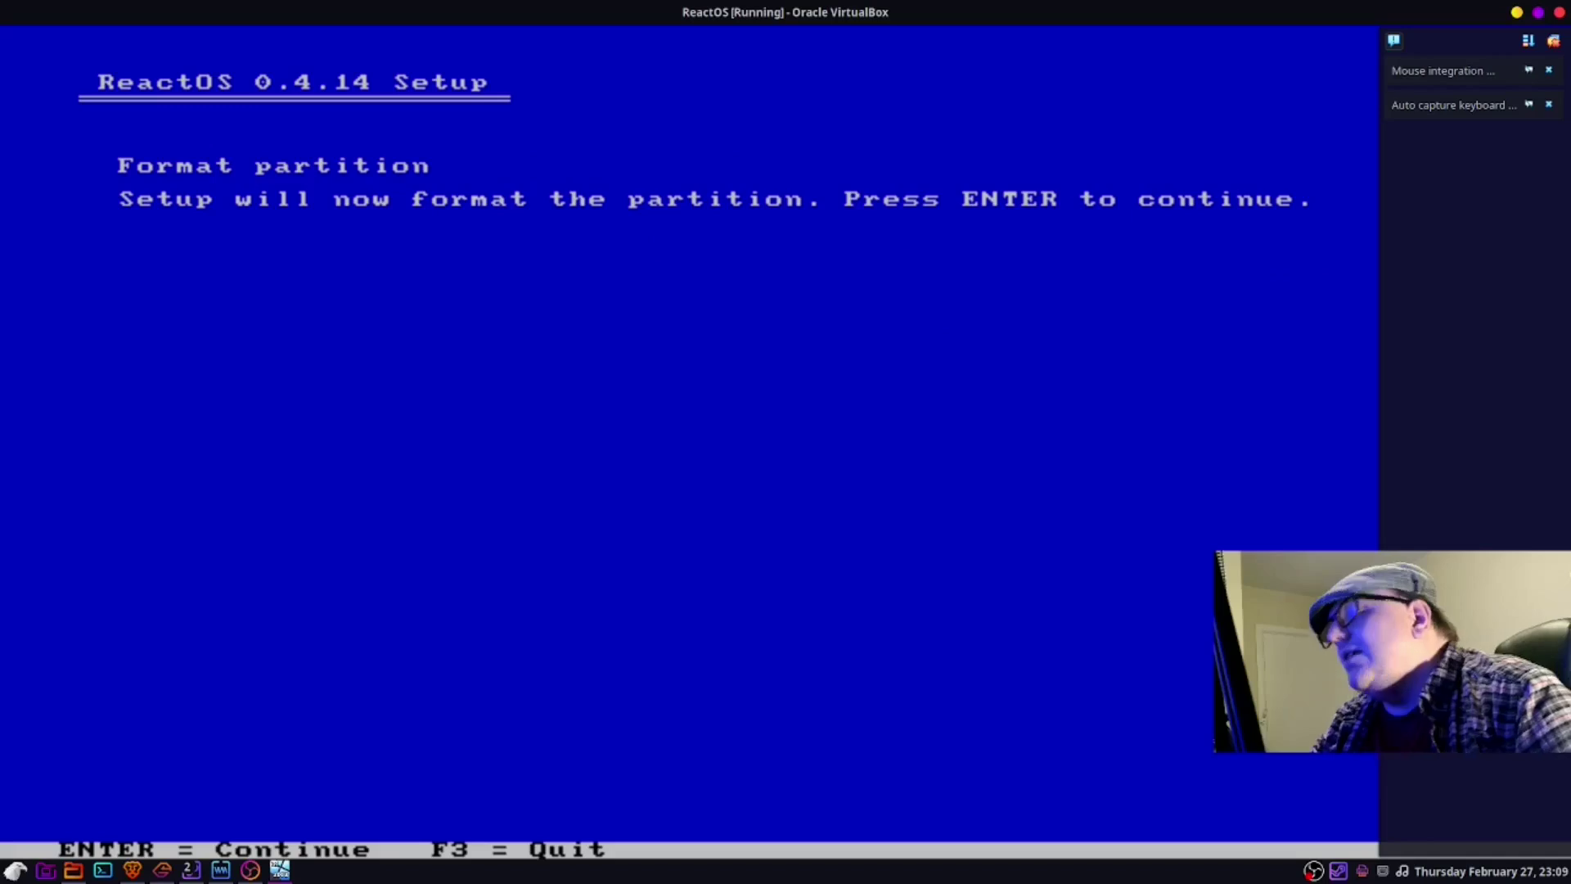
pyautogui.press('Return')
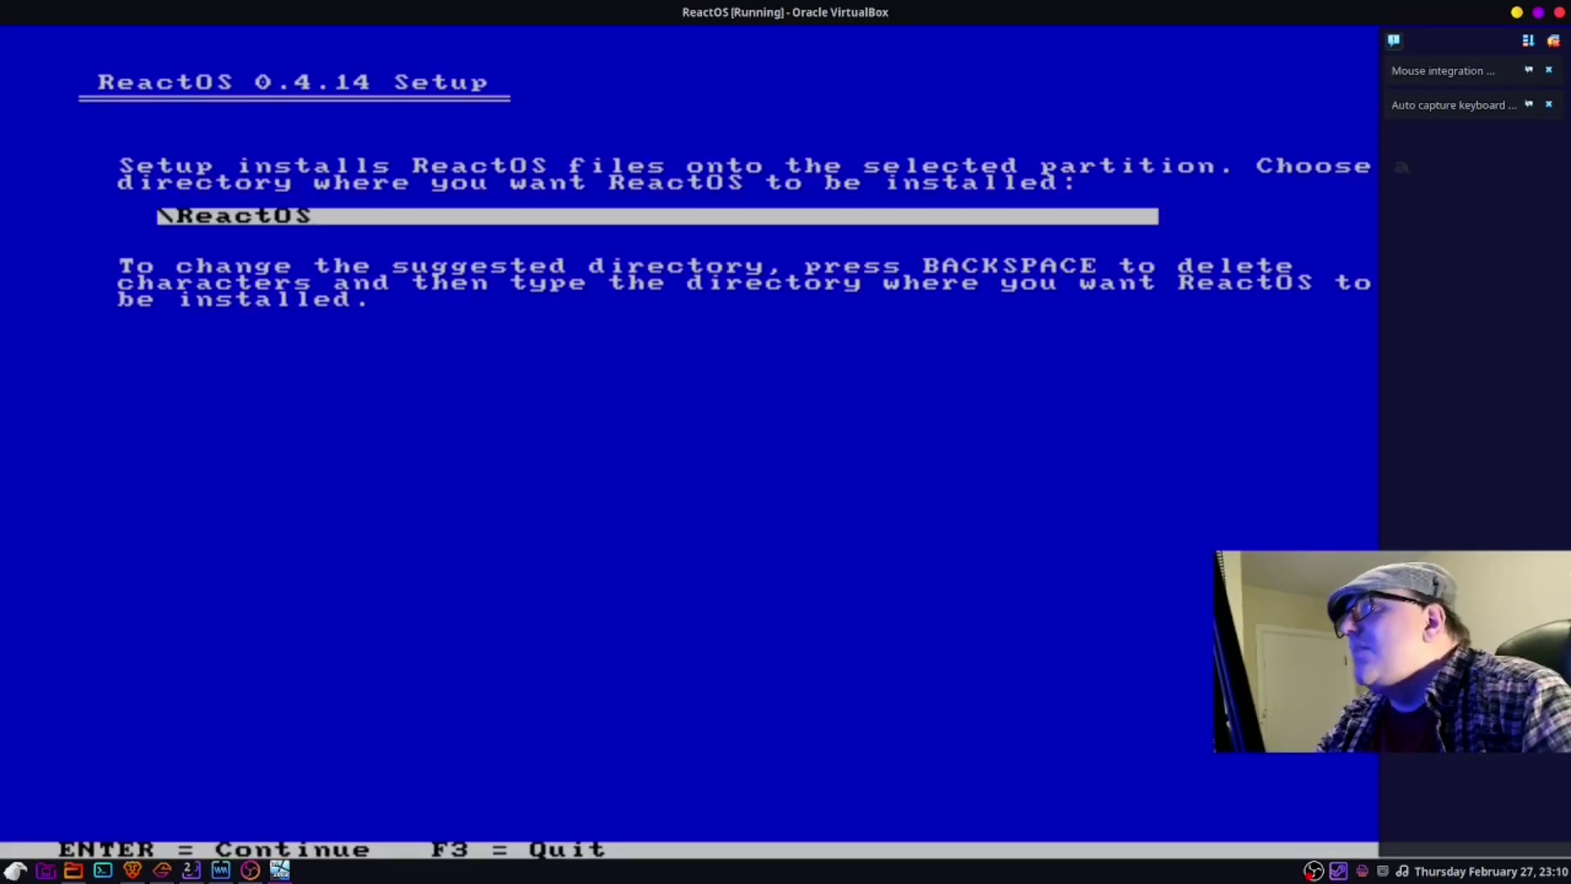
pyautogui.press('Return')
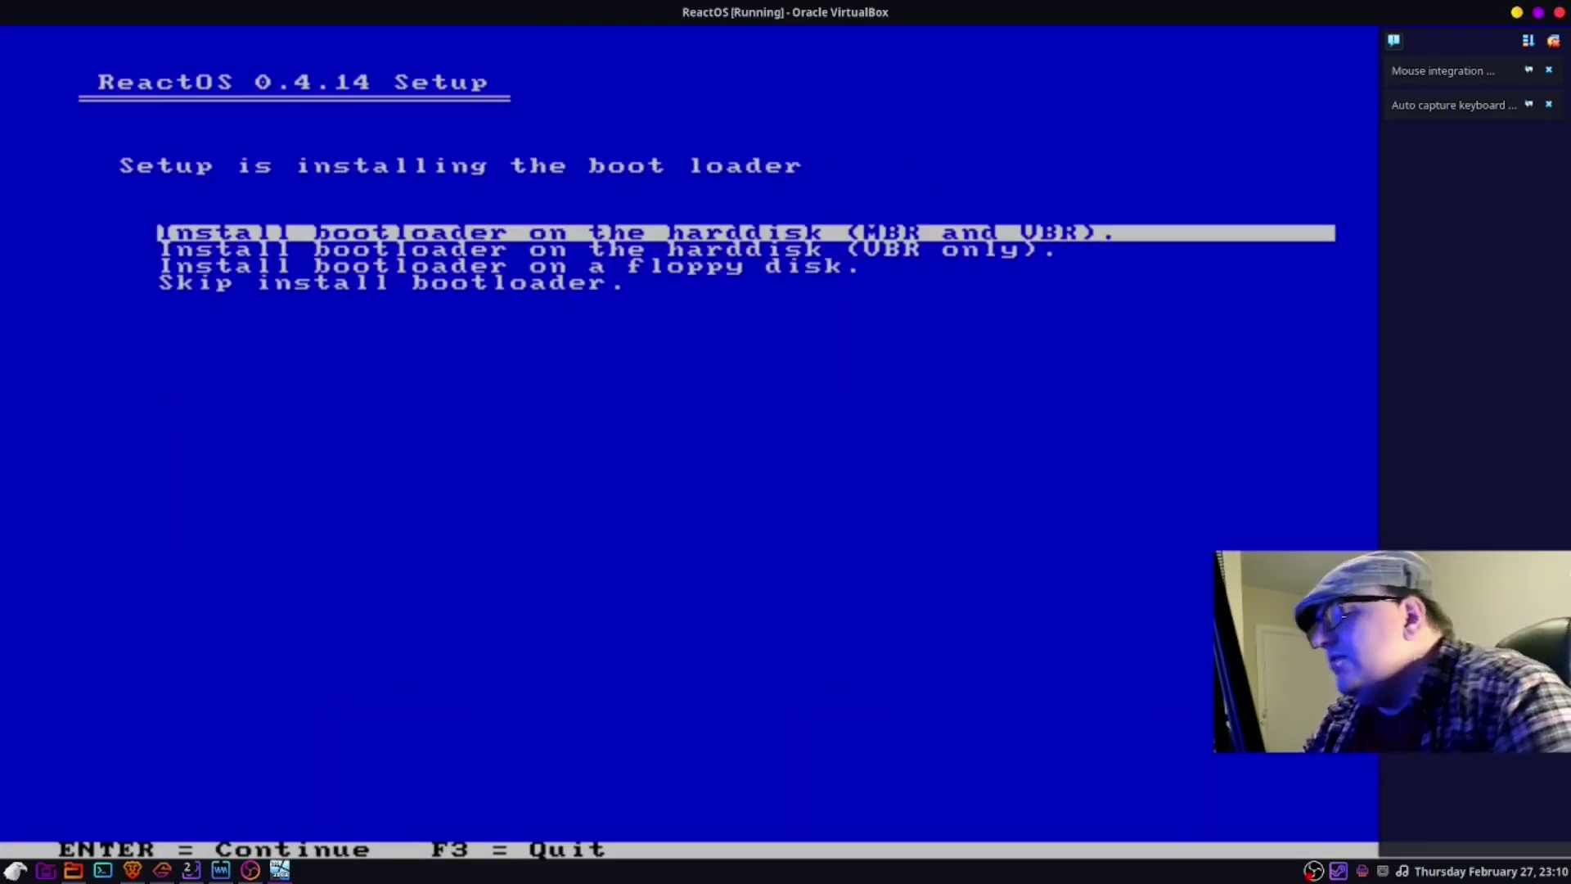
pyautogui.press('Return')
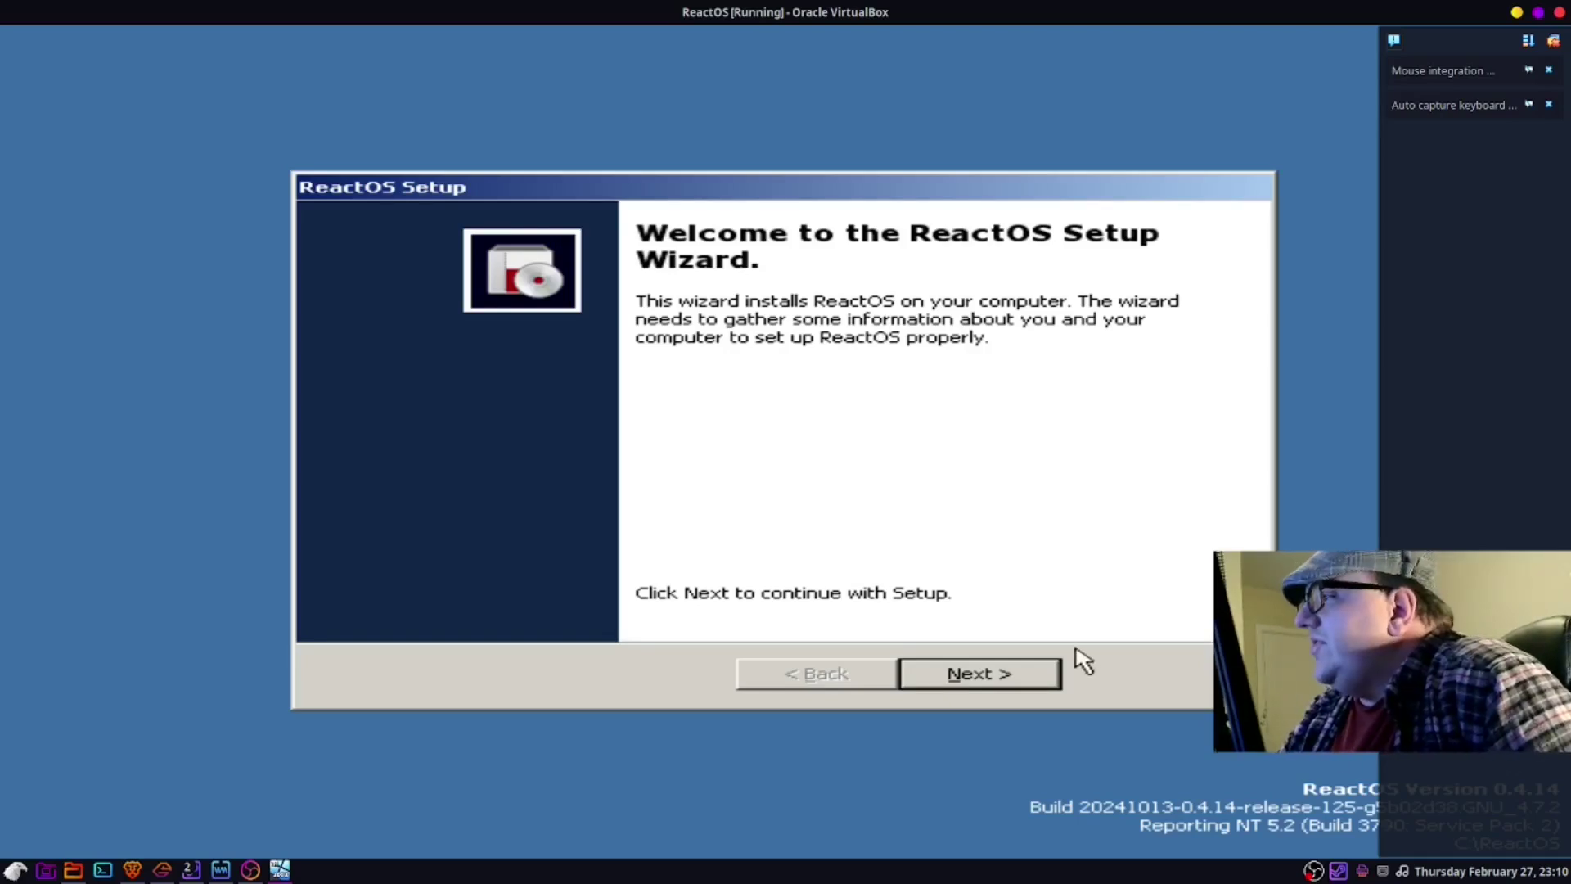
# Step: Advance from the Setup Wizard welcome page to the Acknowledgements page
pyautogui.click(1023, 680)
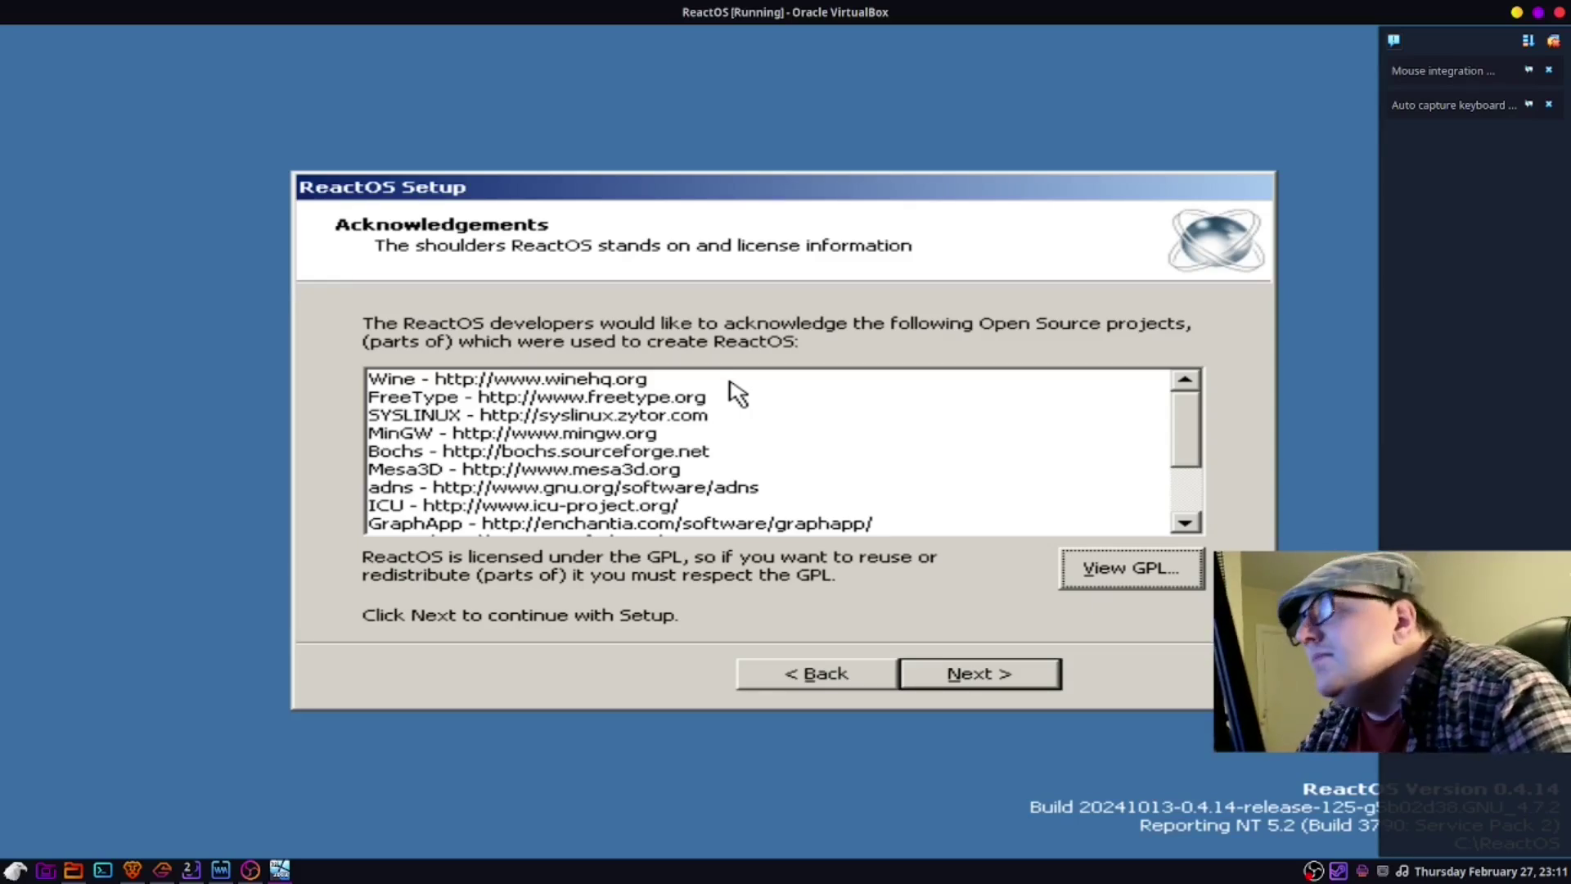
# Step: Pass the acknowledgements and keep ReactOS Server (Default) as the product option after trying Workstation
pyautogui.click(987, 677)
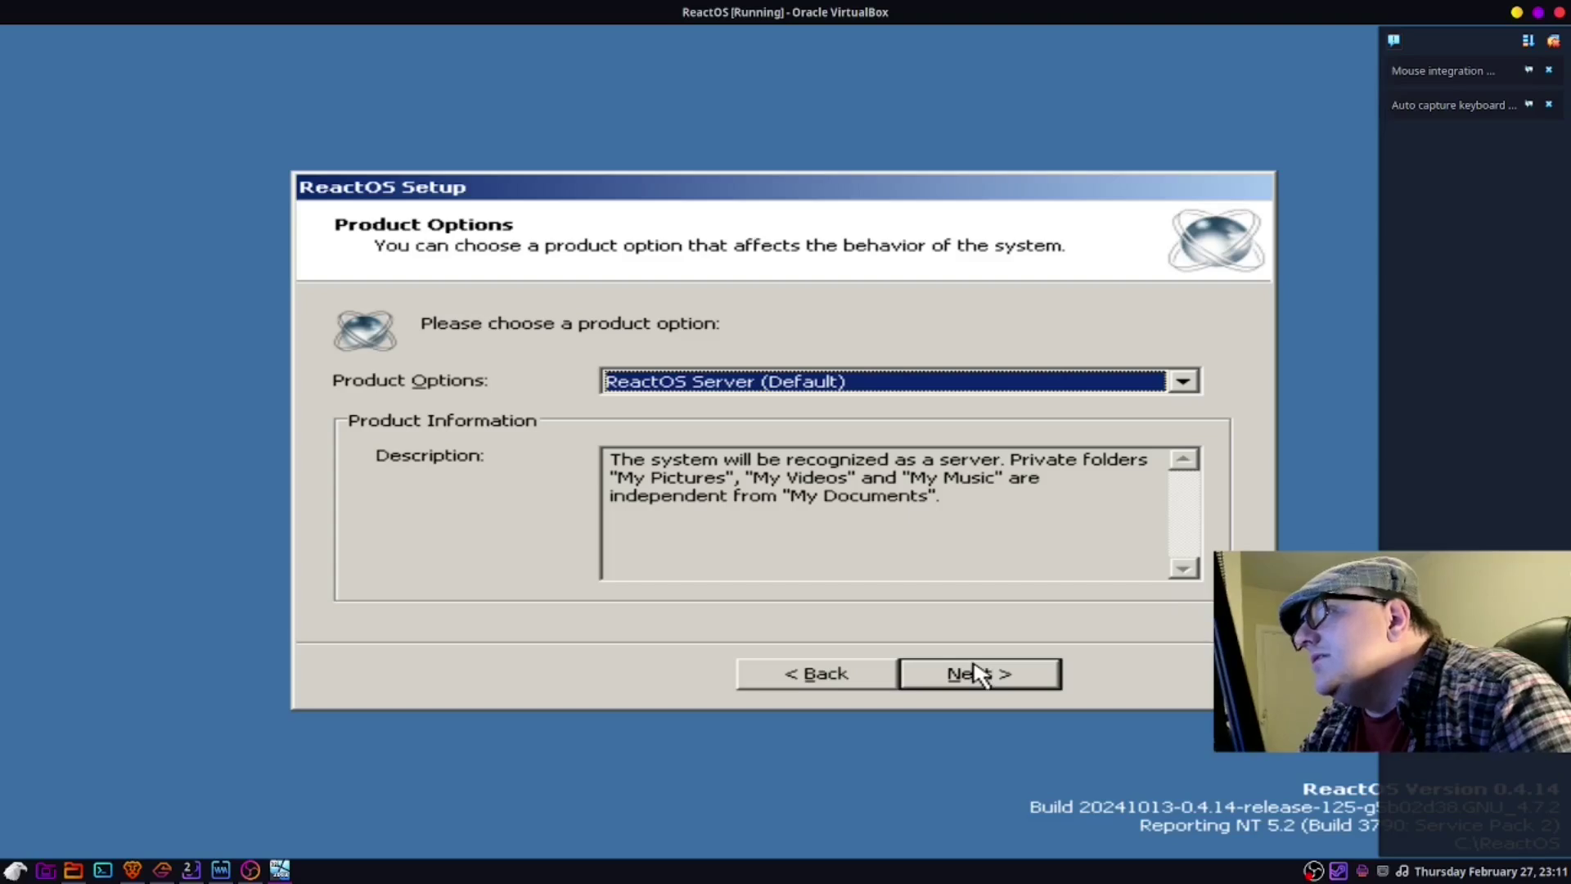
pyautogui.click(1182, 382)
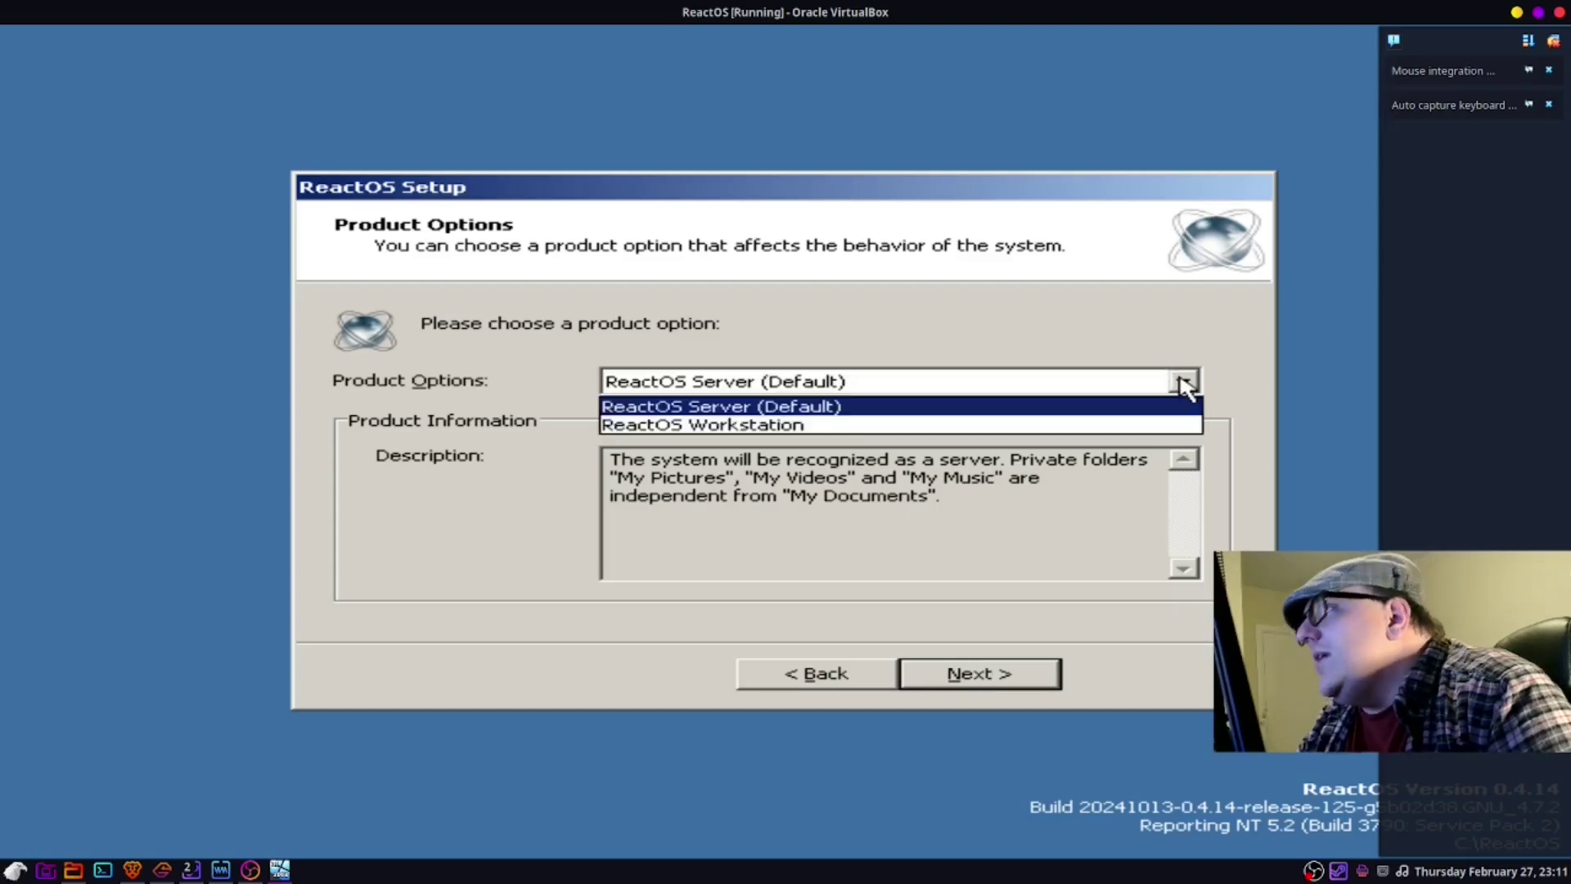
pyautogui.click(798, 424)
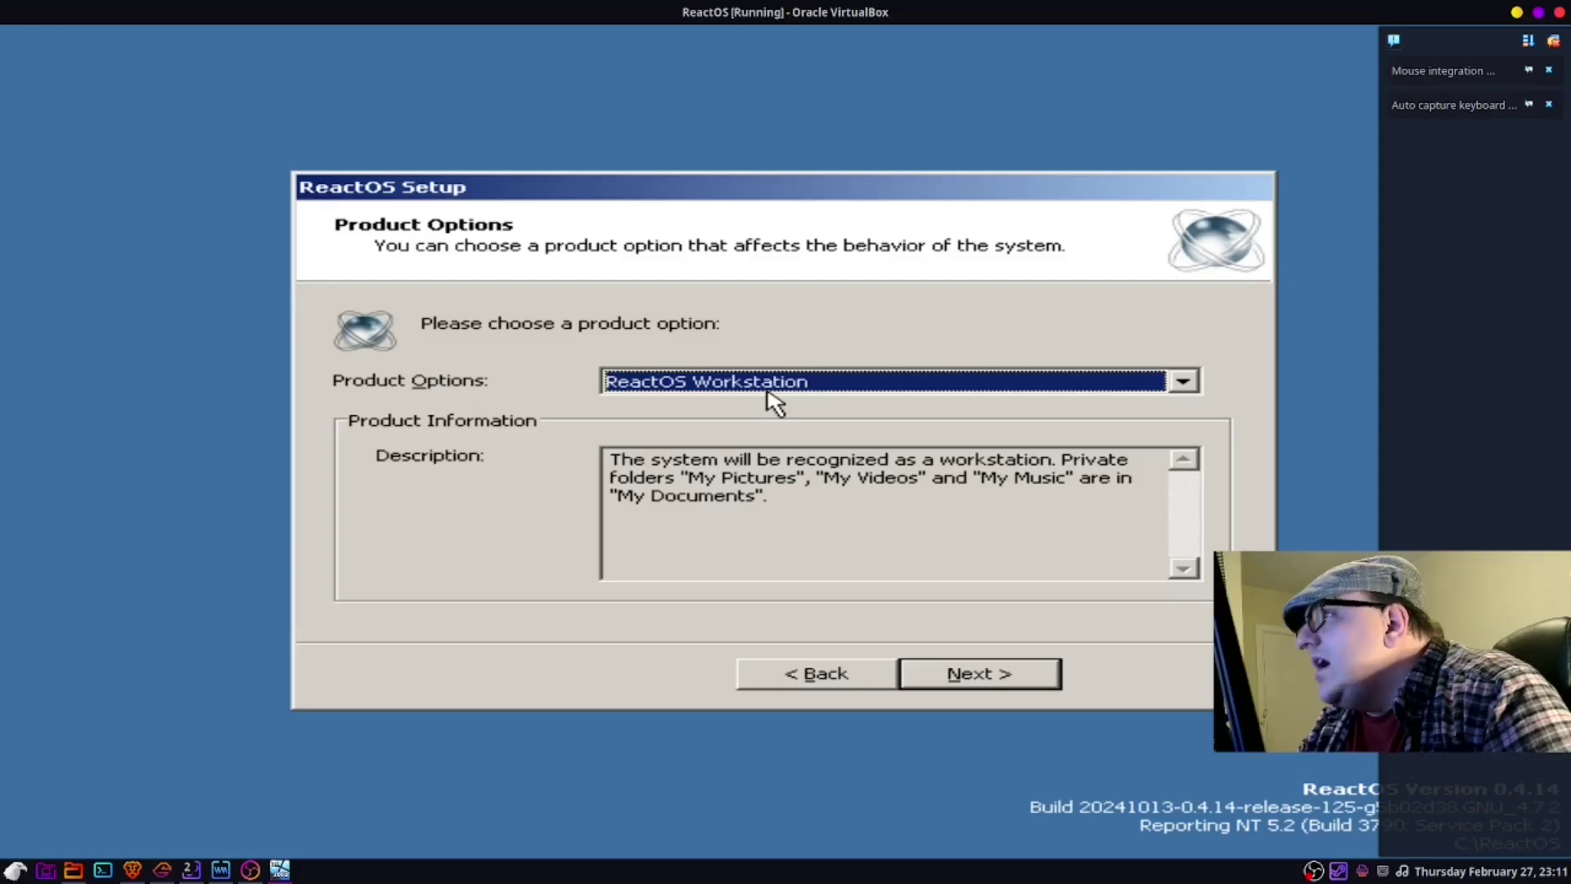
pyautogui.click(768, 392)
pyautogui.click(751, 405)
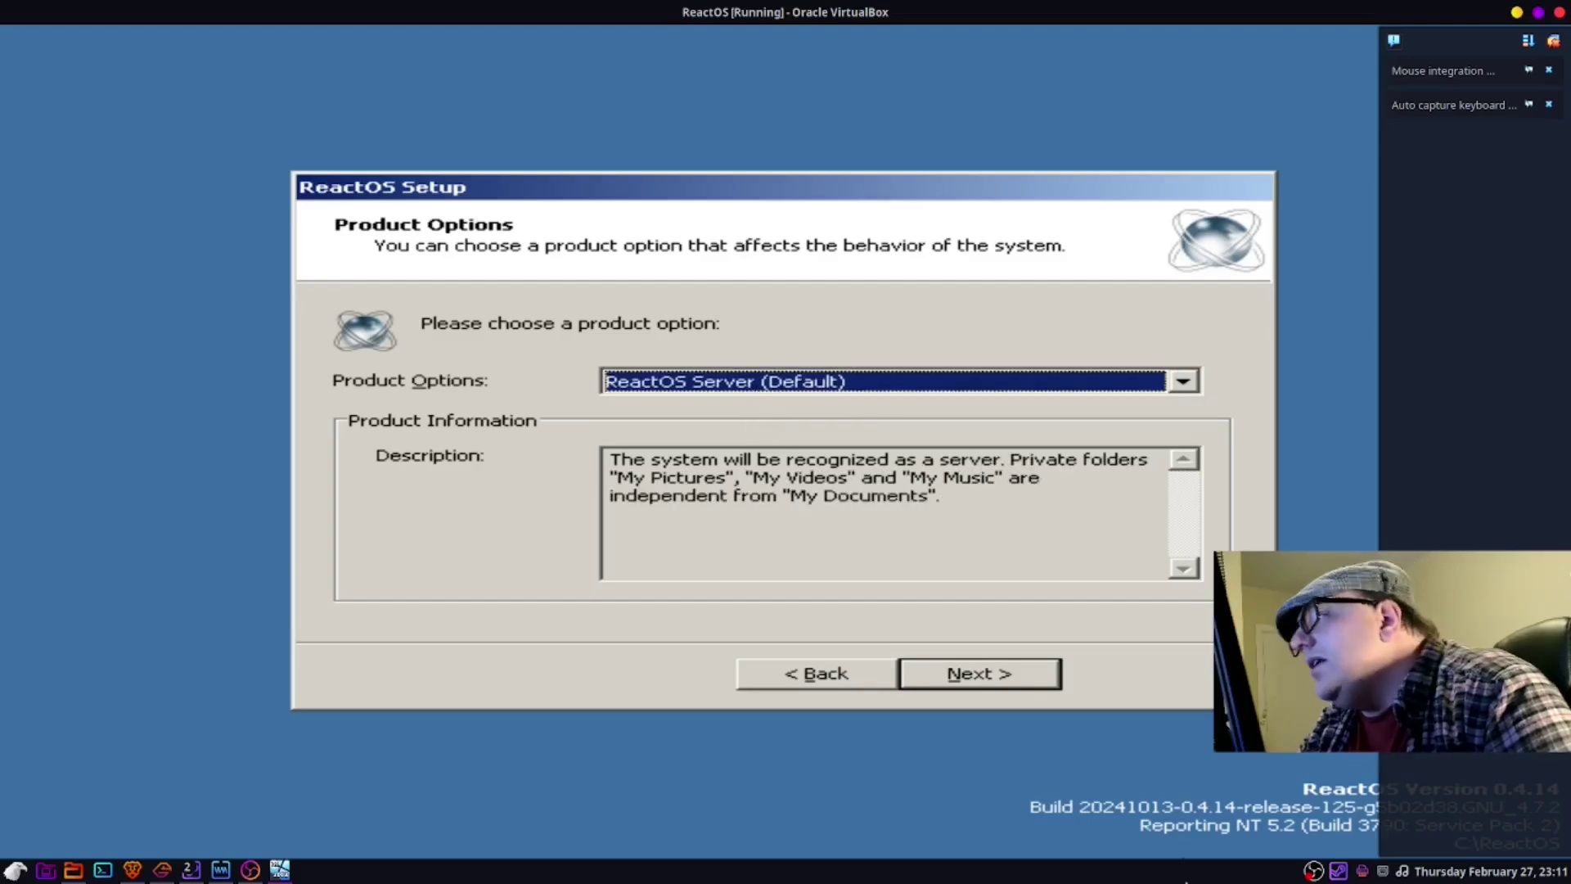
# Step: Continue past product options and accept the default regional settings
pyautogui.click(952, 676)
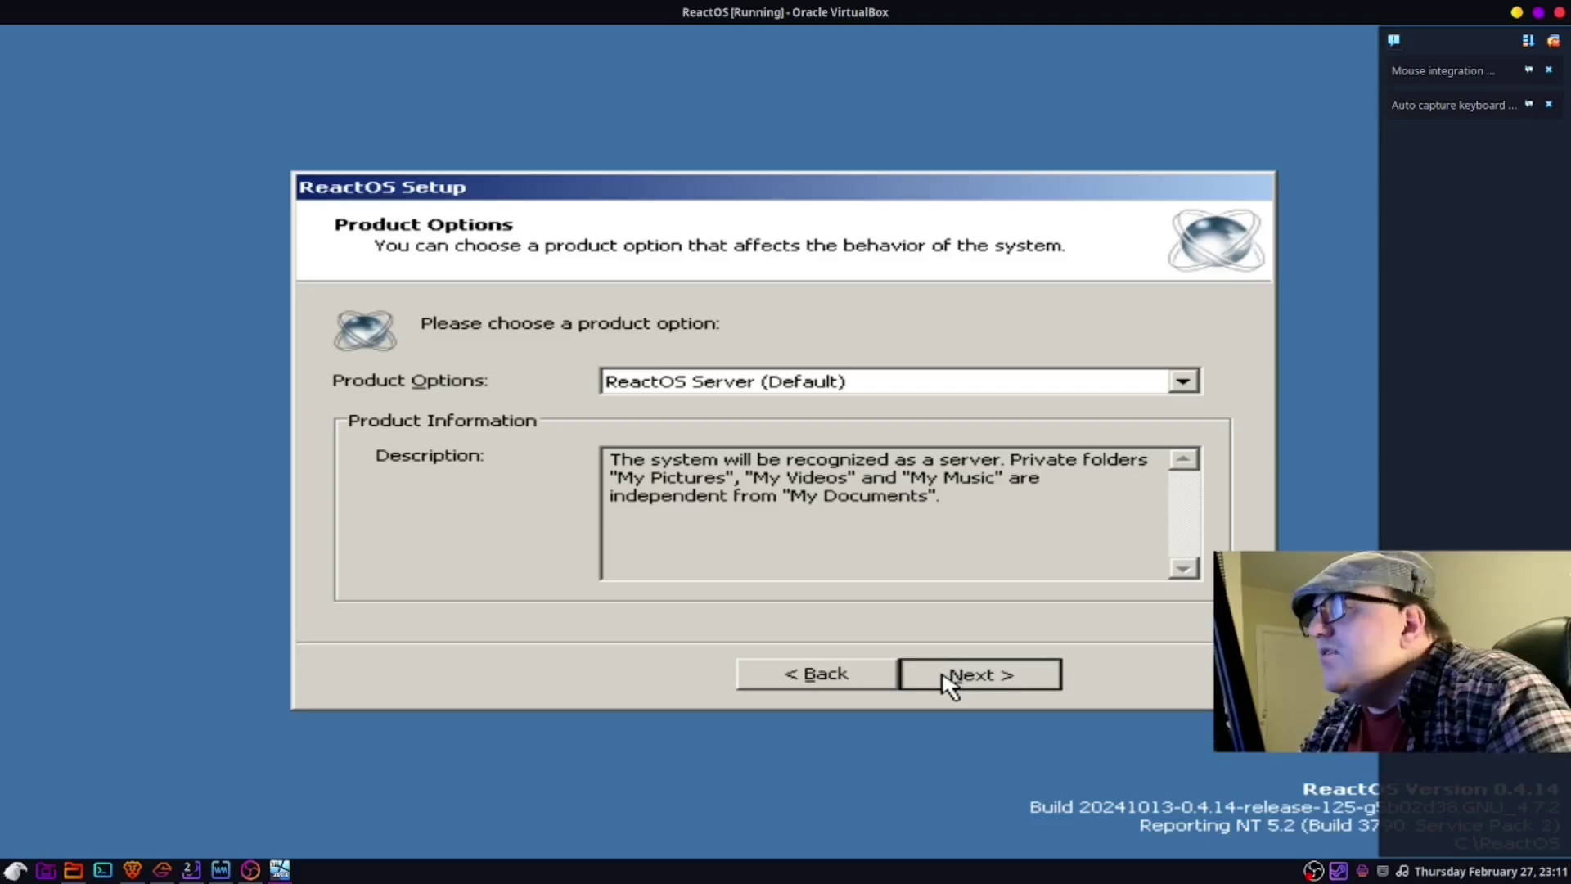
pyautogui.click(950, 685)
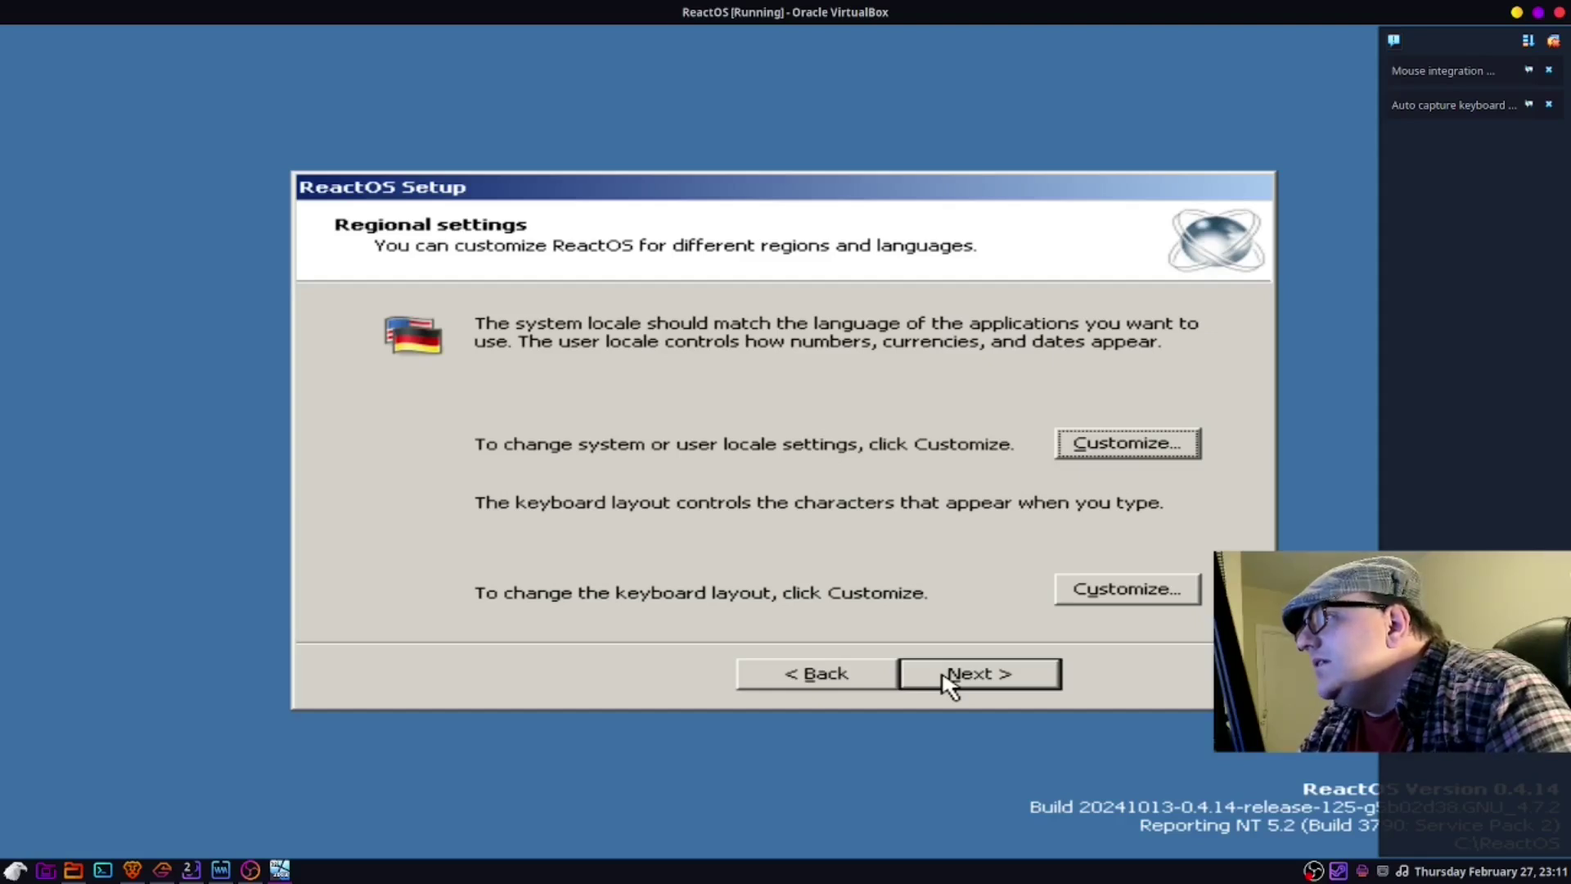
pyautogui.click(950, 685)
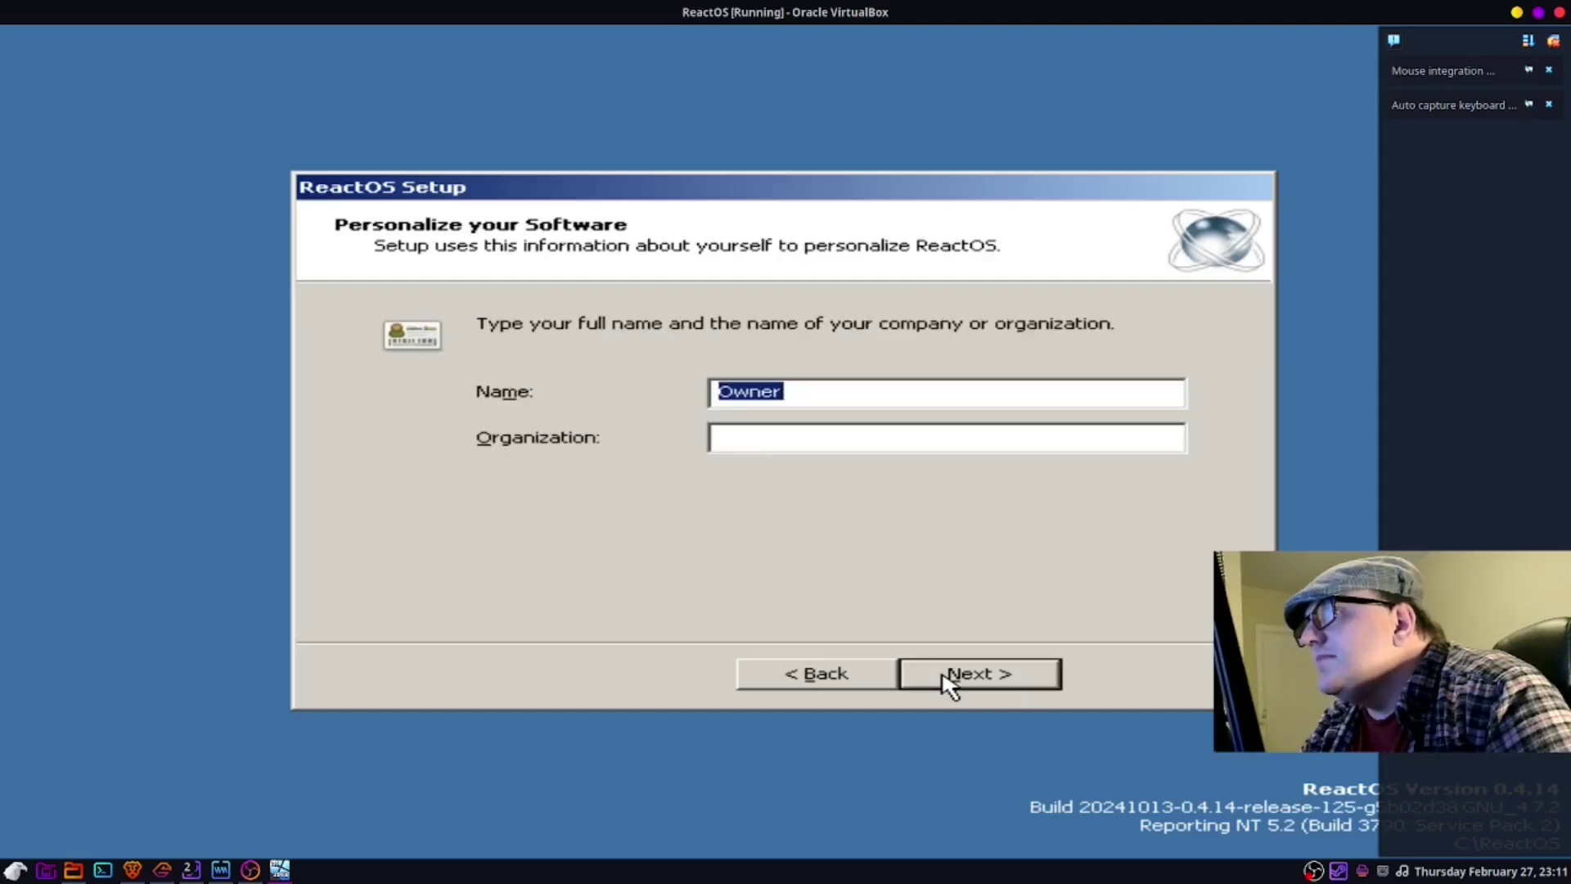
# Step: Enter a user name, keep Pacific Time (GMT-08:00) as timezone, and pick the dark Lautus theme
pyautogui.write('Invictus')
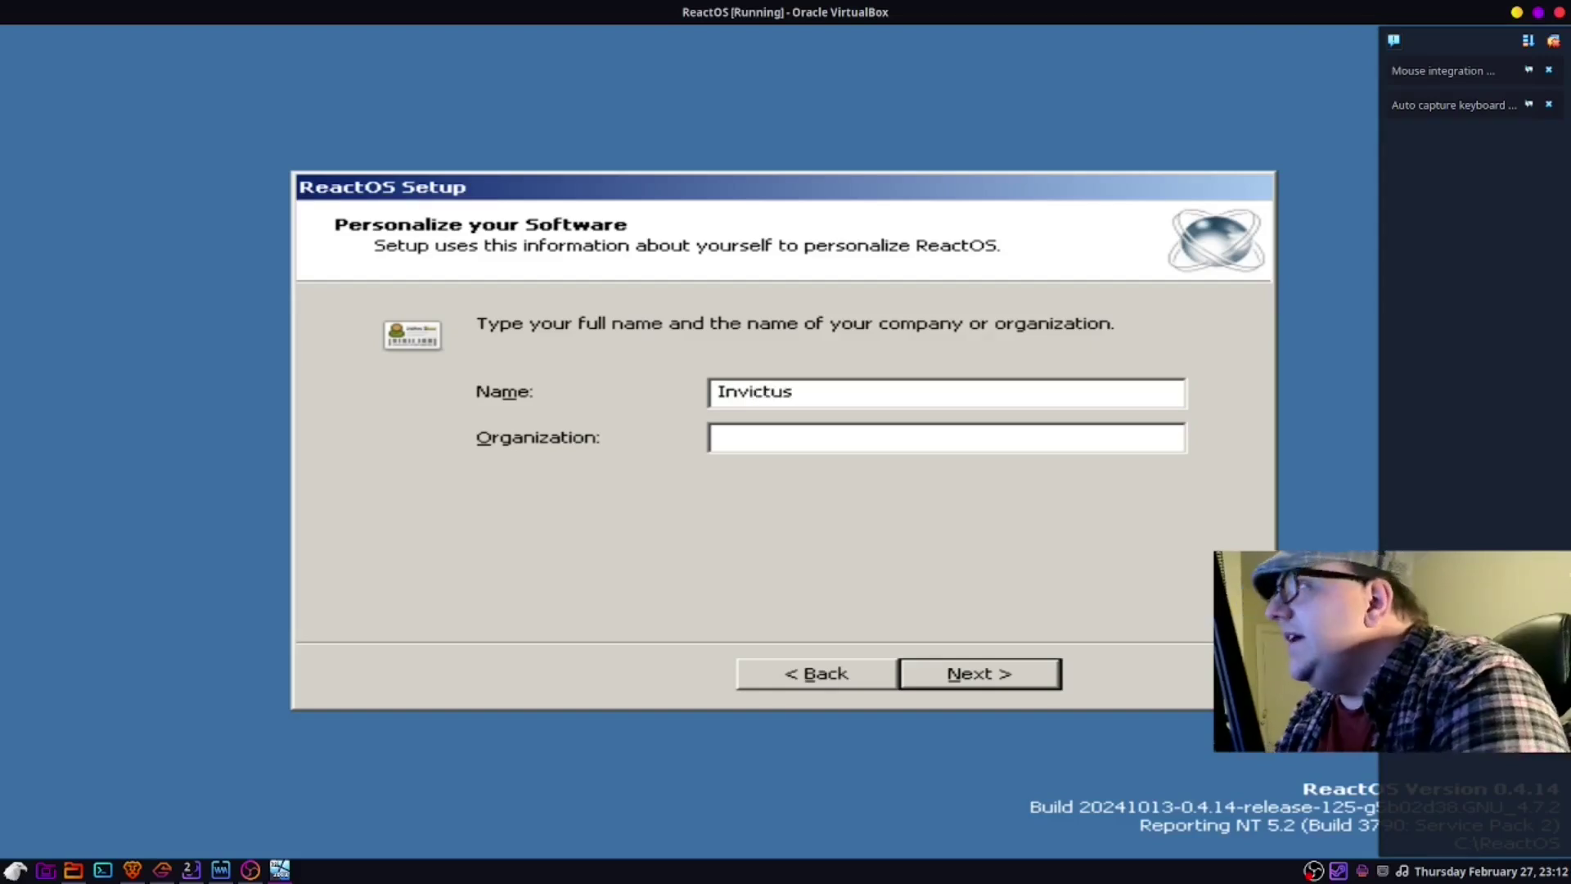
pyautogui.click(1048, 684)
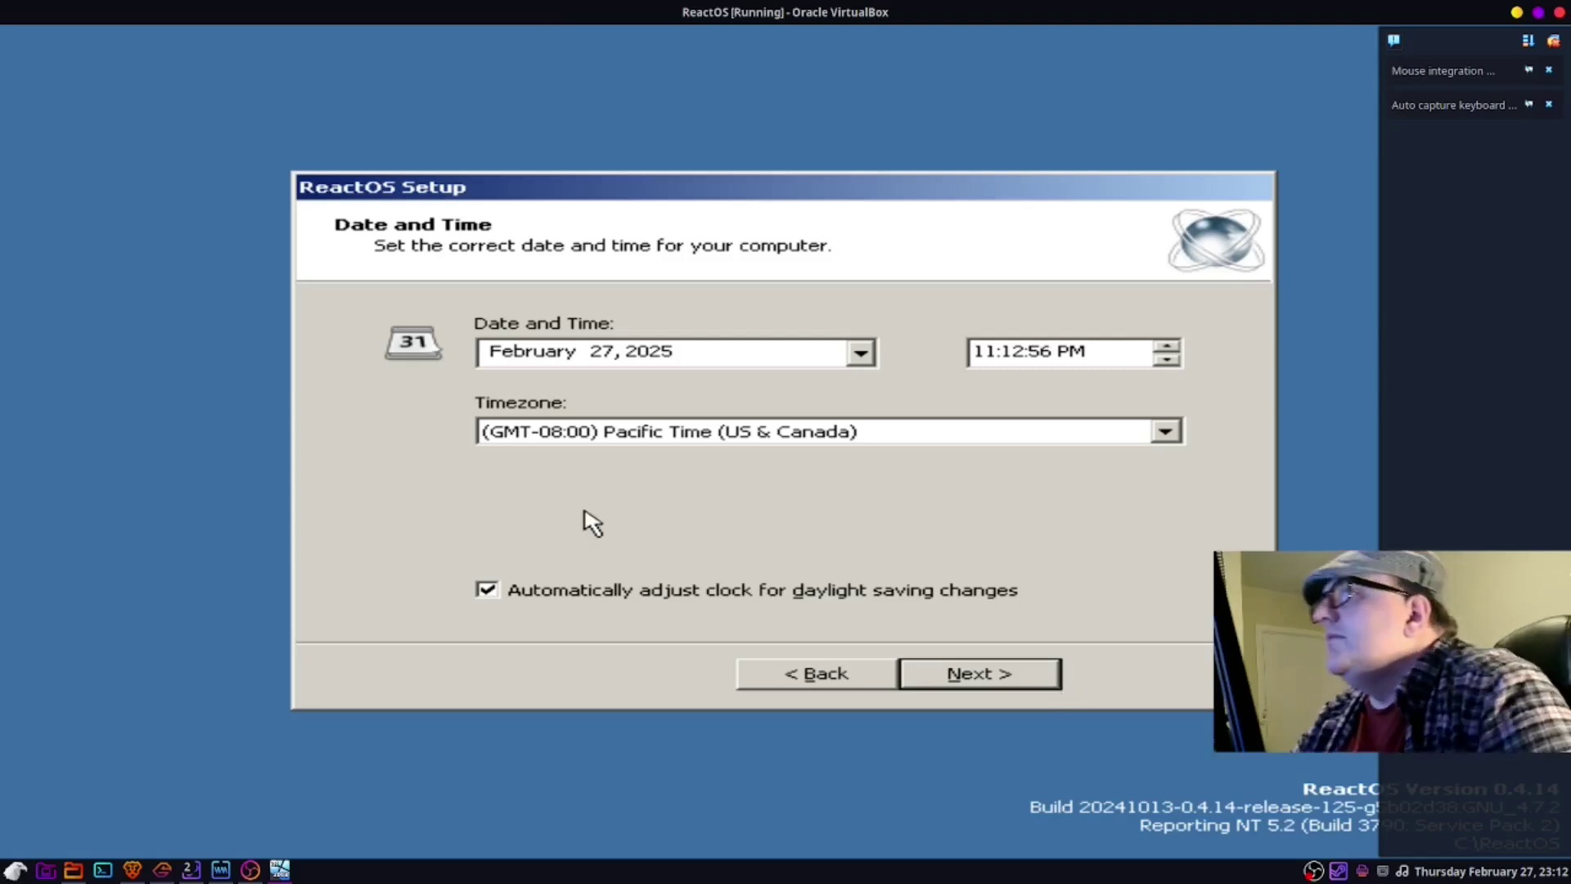
pyautogui.click(753, 440)
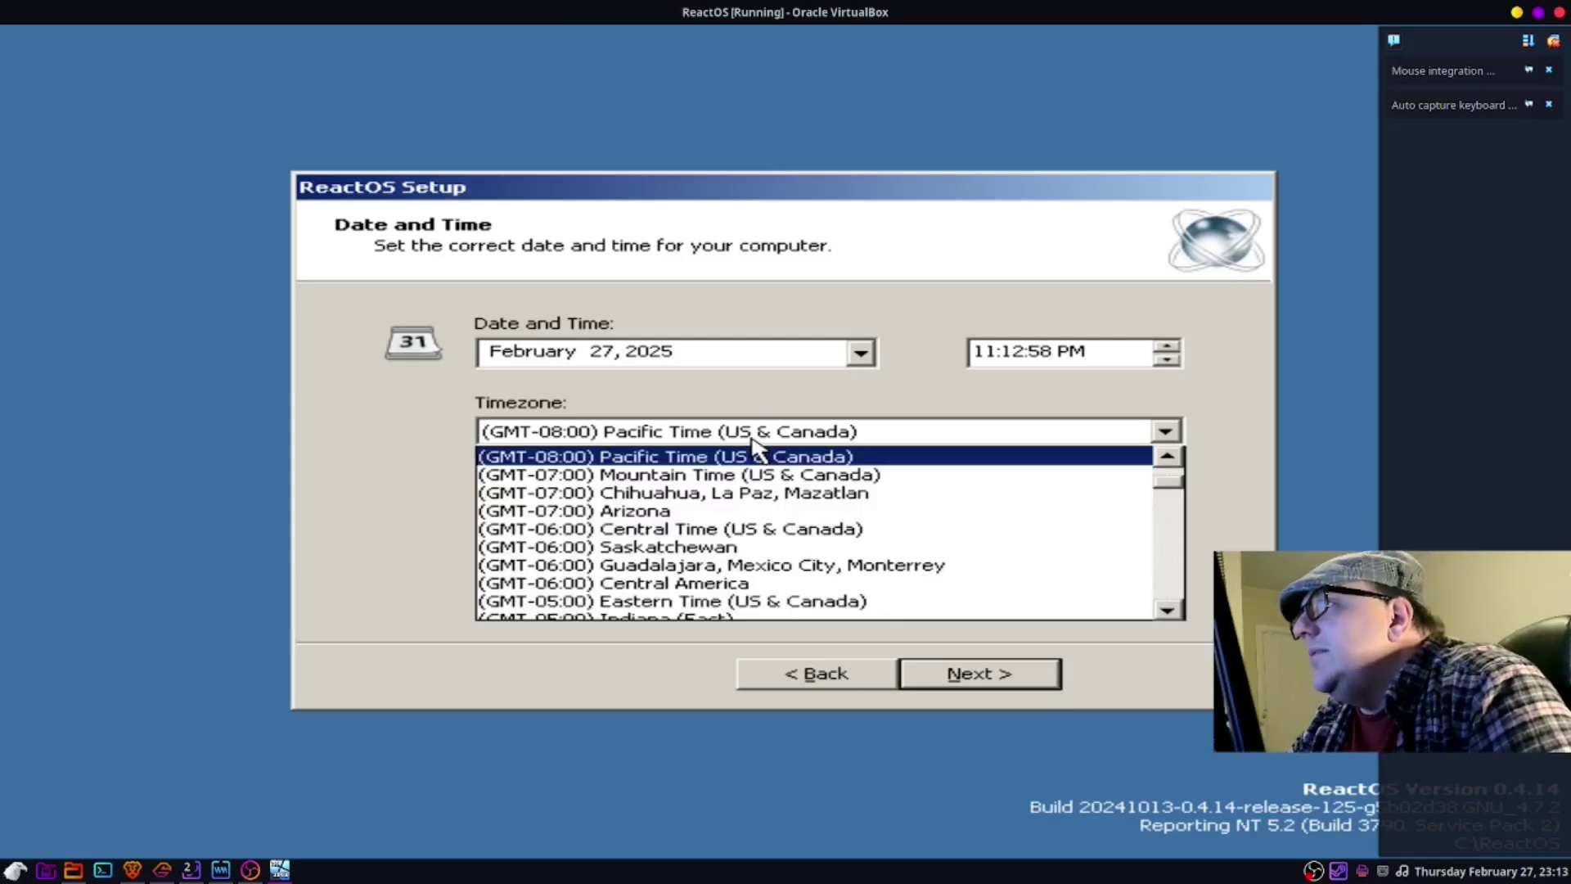
pyautogui.scroll(-1, 736, 518)
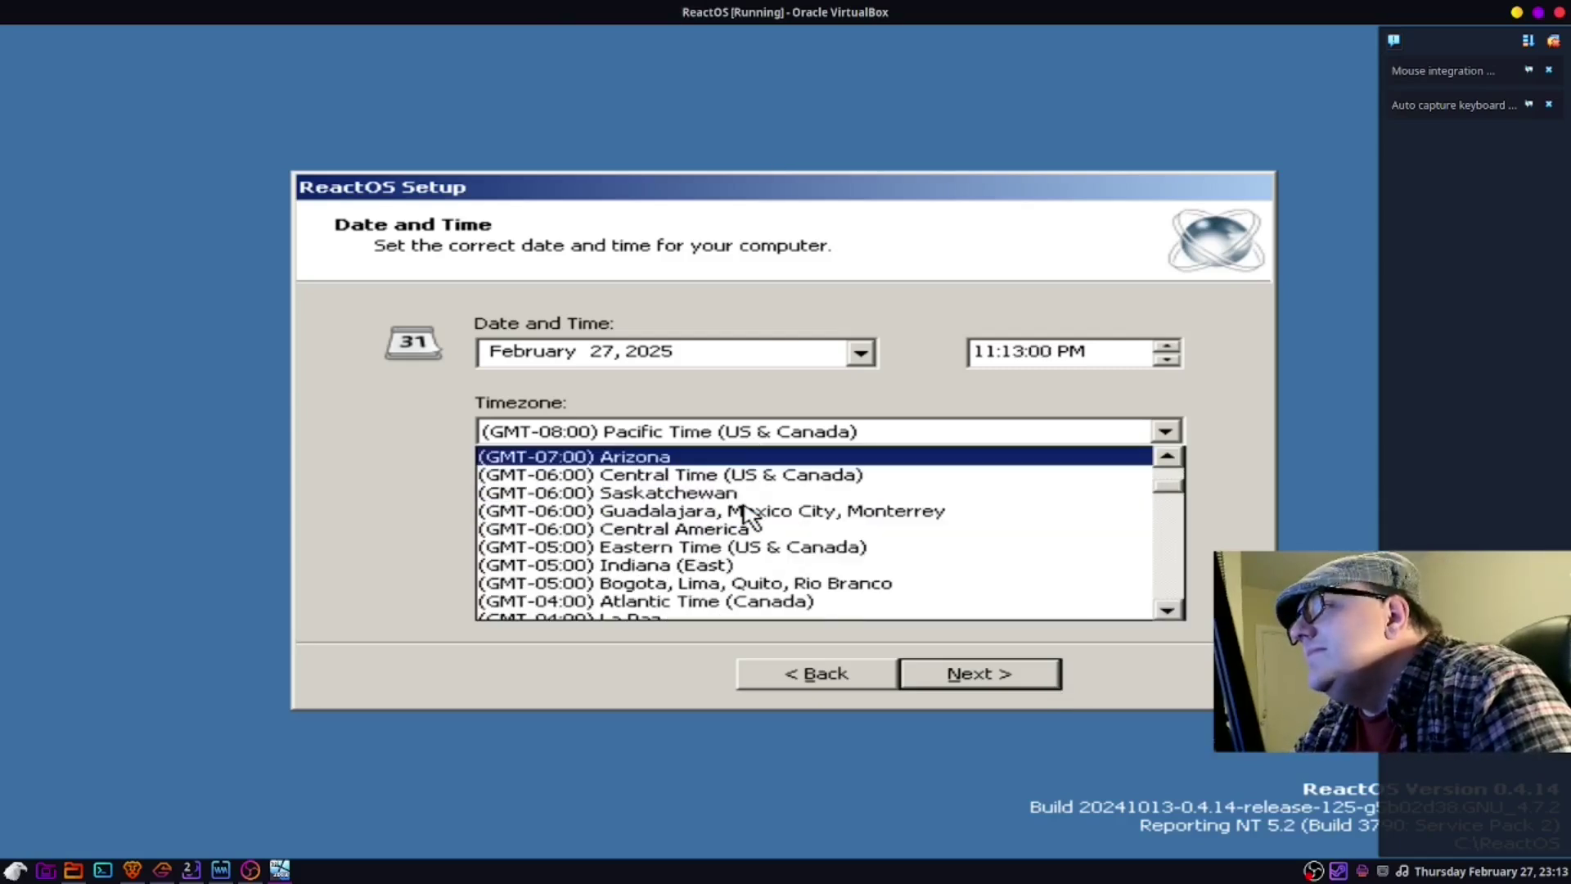
pyautogui.click(1028, 677)
pyautogui.click(925, 489)
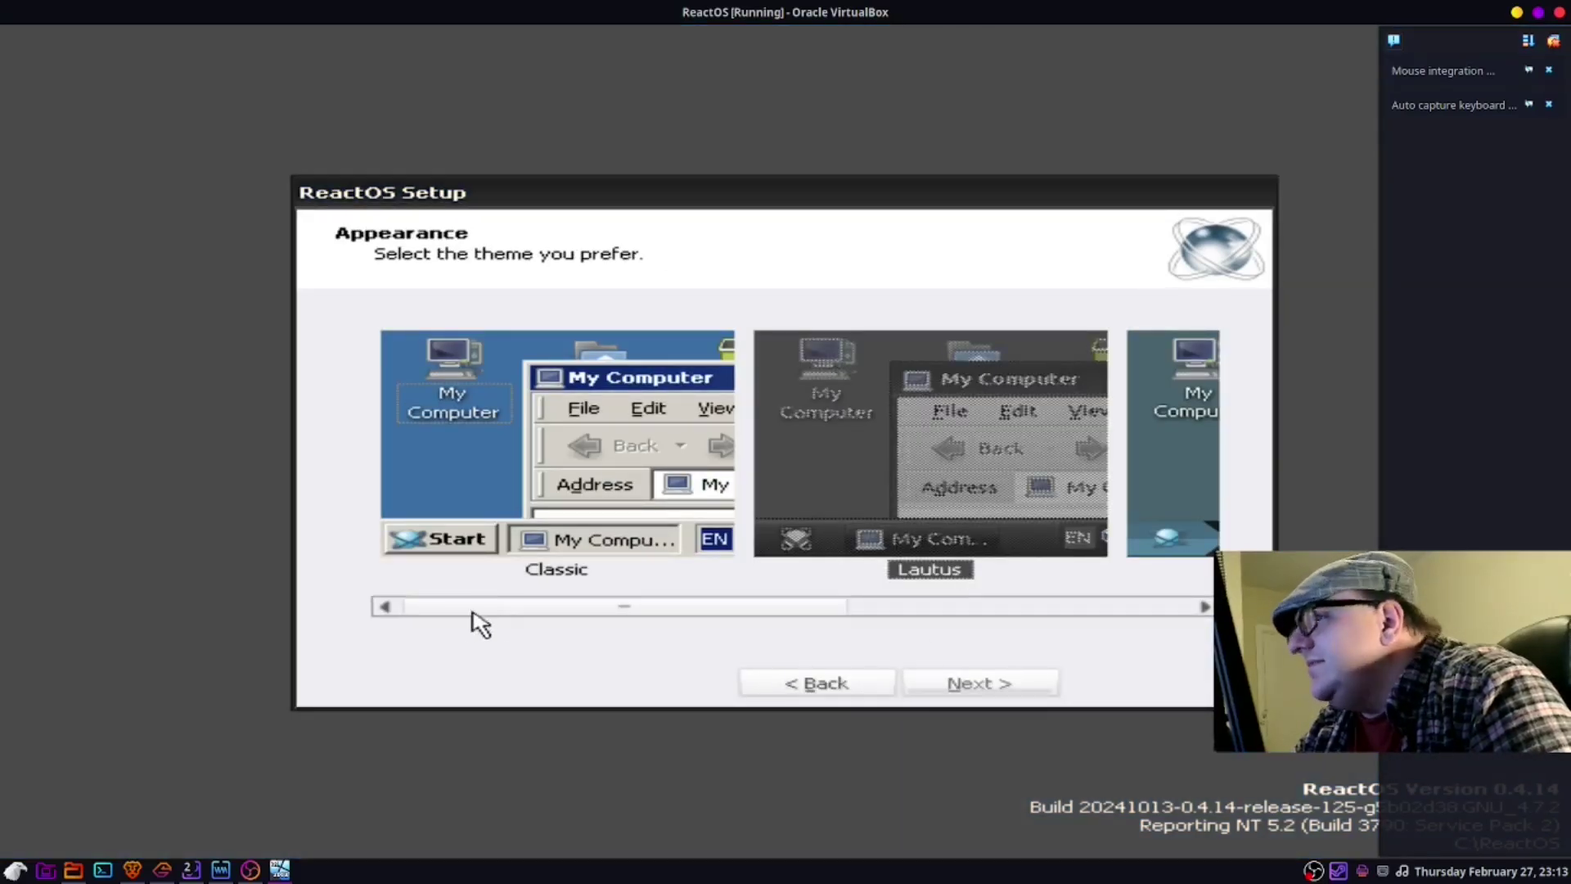
pyautogui.moveTo(515, 614); pyautogui.dragTo(748, 619)
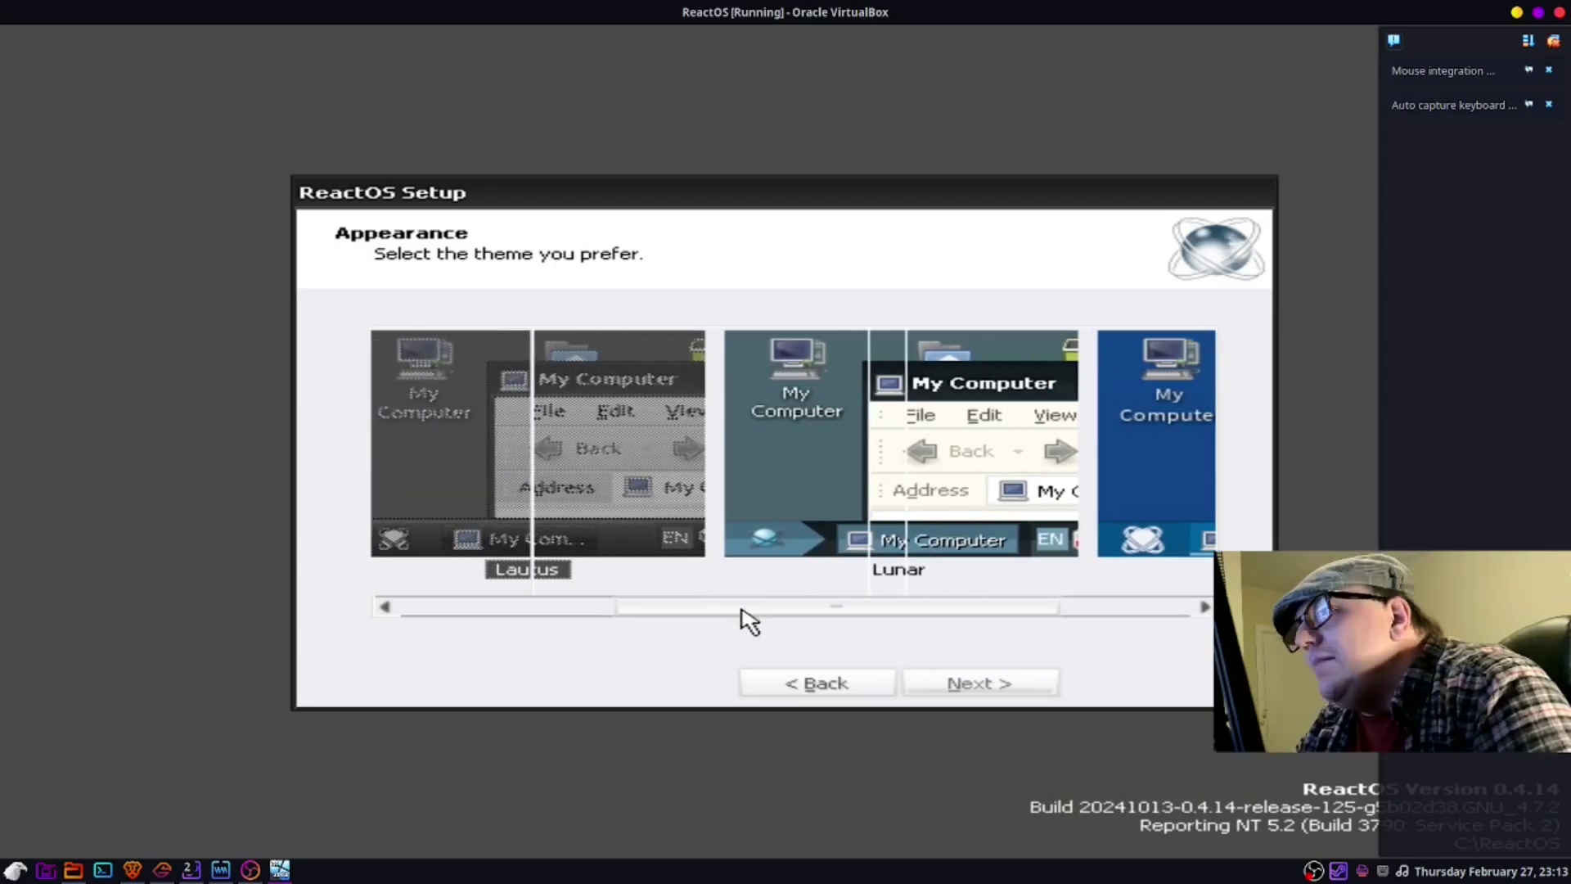
# Step: Switch to the Lunar theme, accept network and workgroup defaults, and finish setup to restart
pyautogui.click(856, 514)
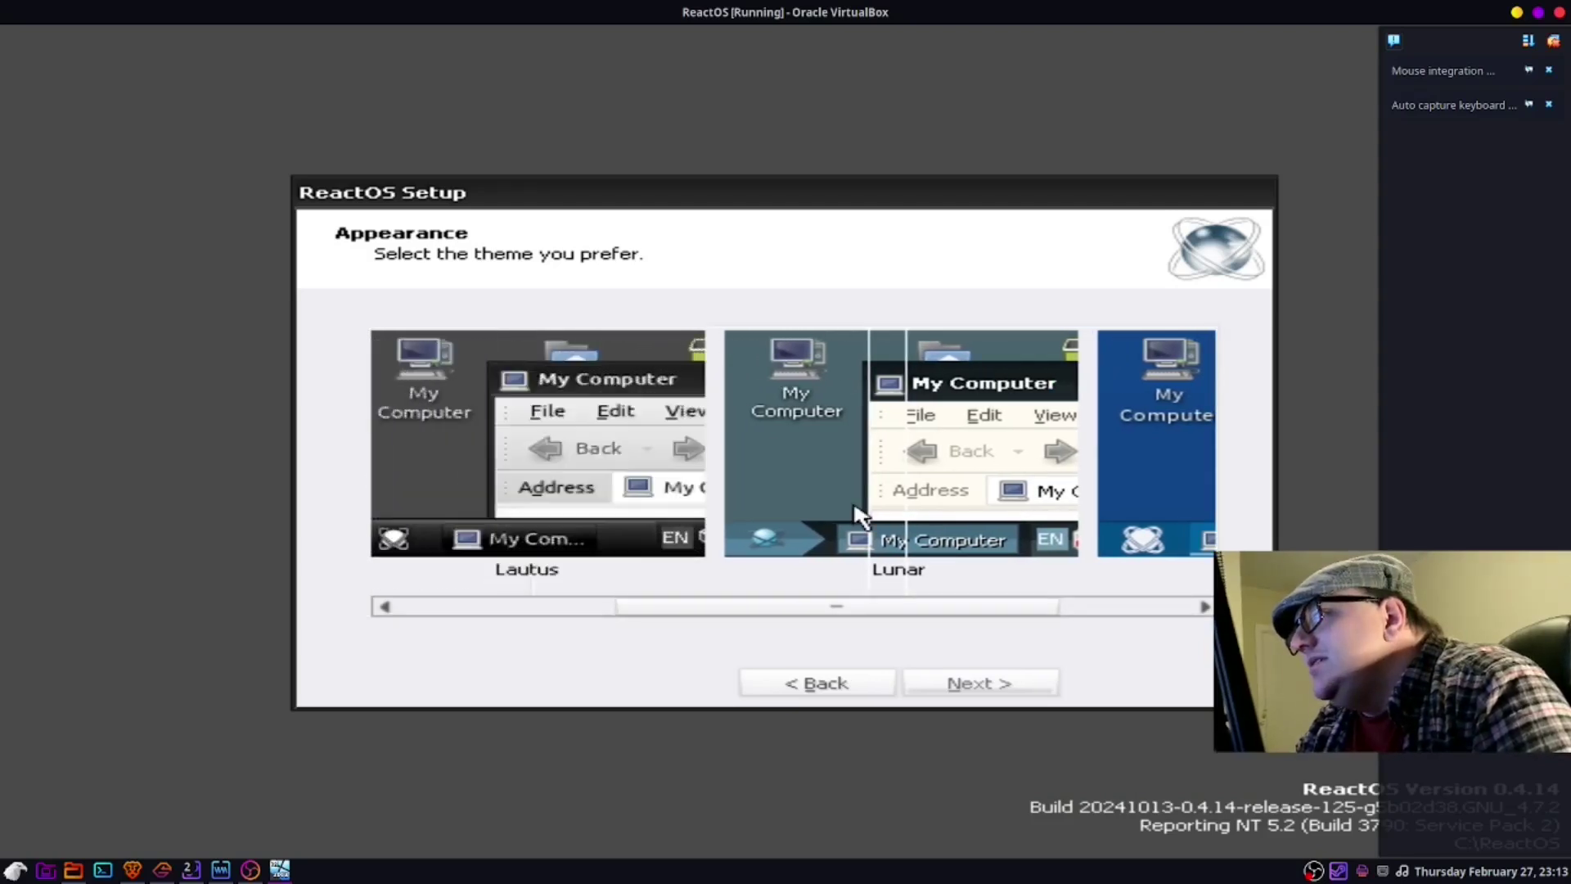
pyautogui.click(1021, 685)
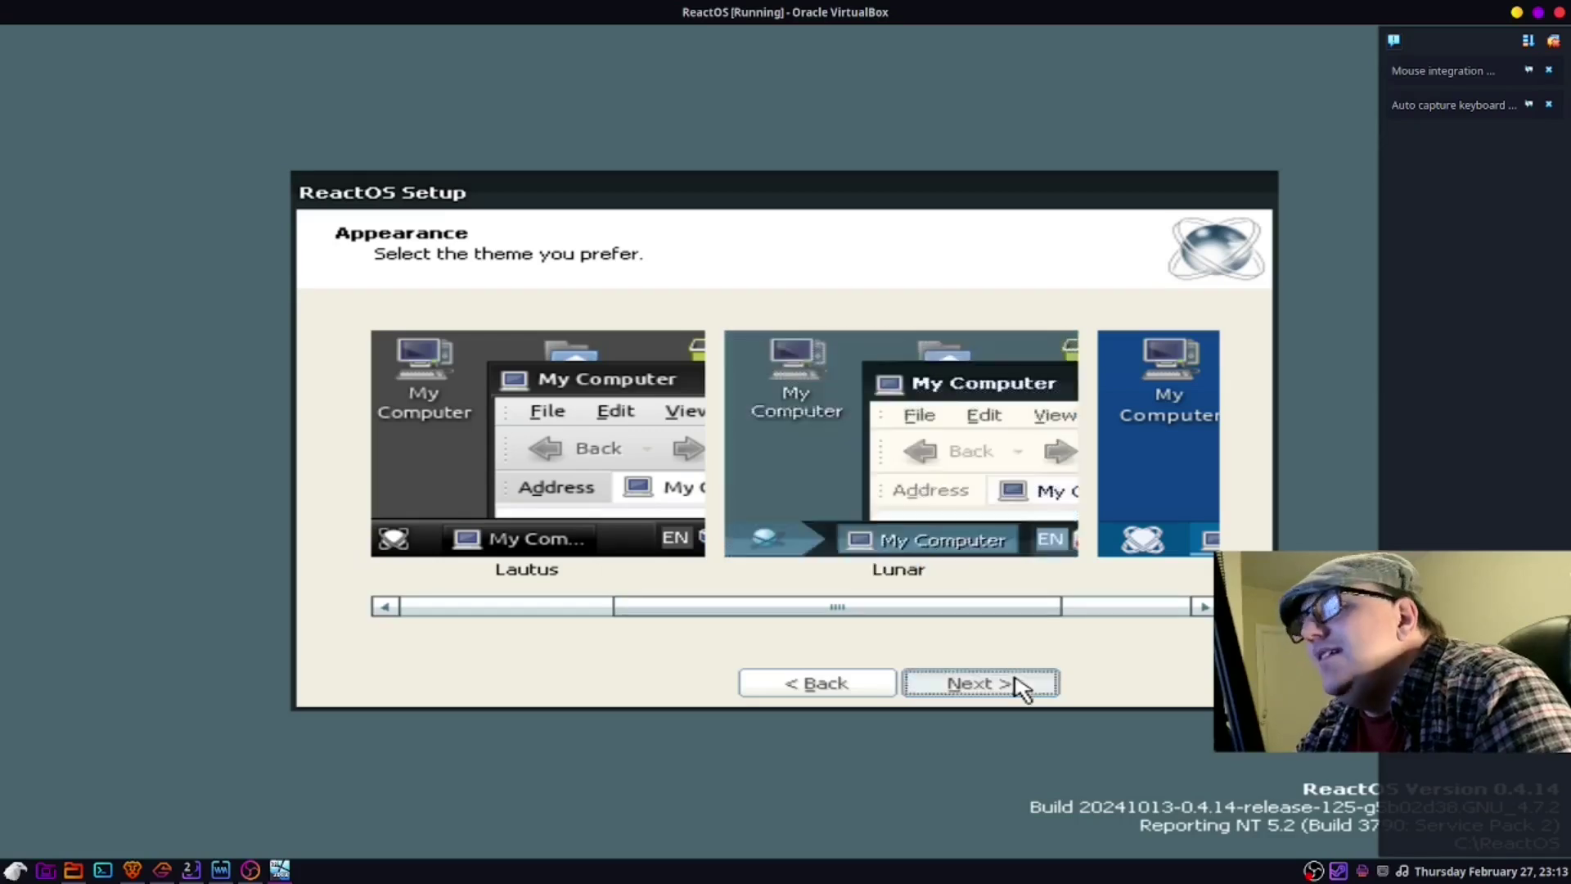
pyautogui.click(1022, 686)
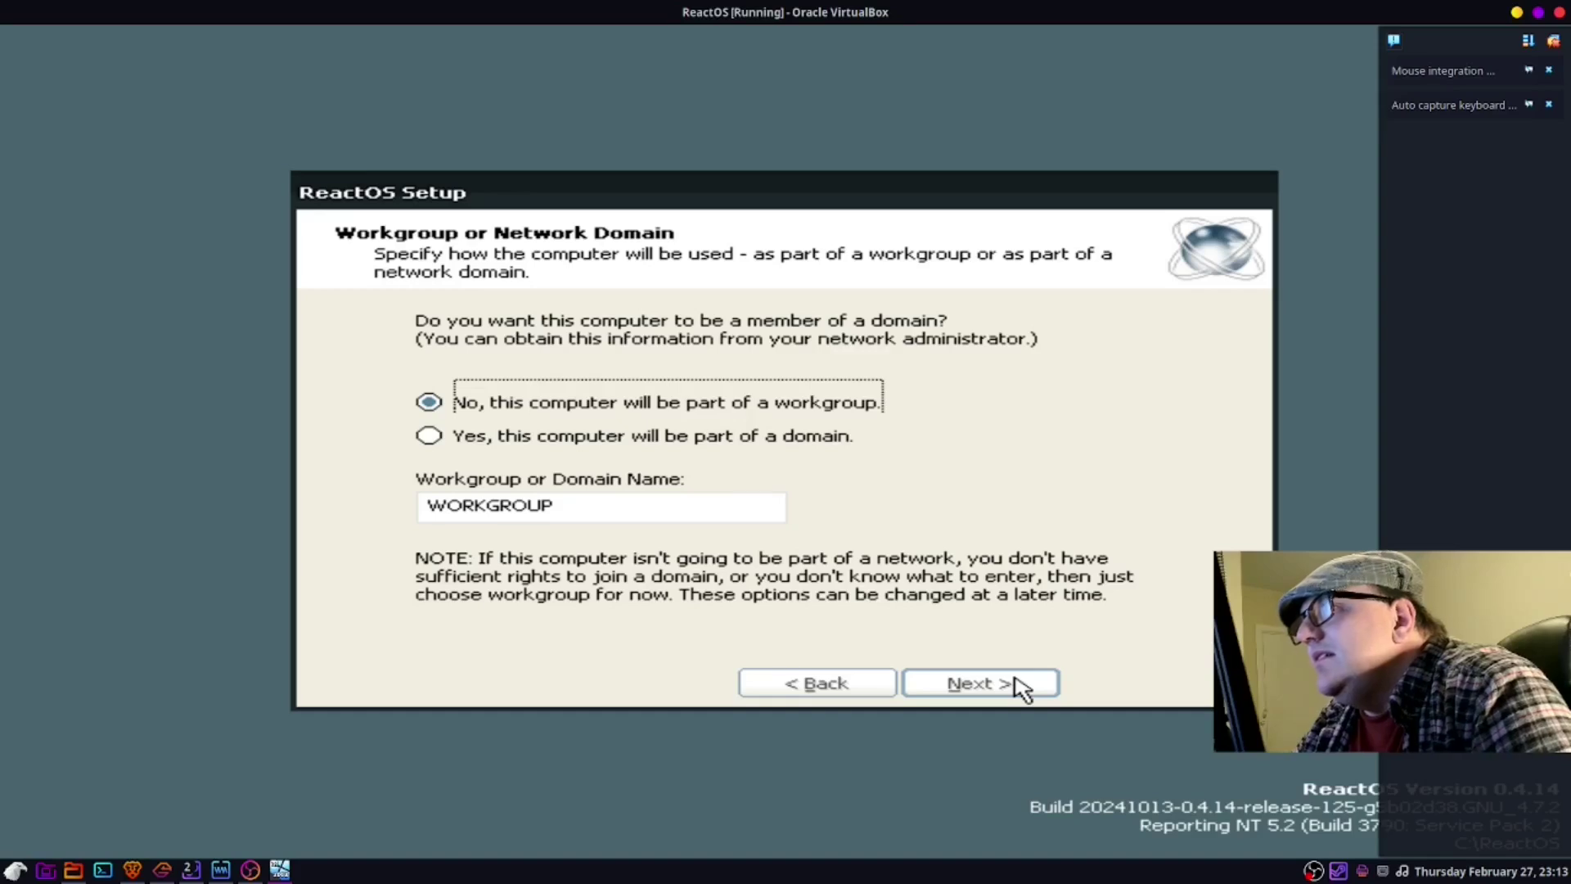
pyautogui.click(1021, 685)
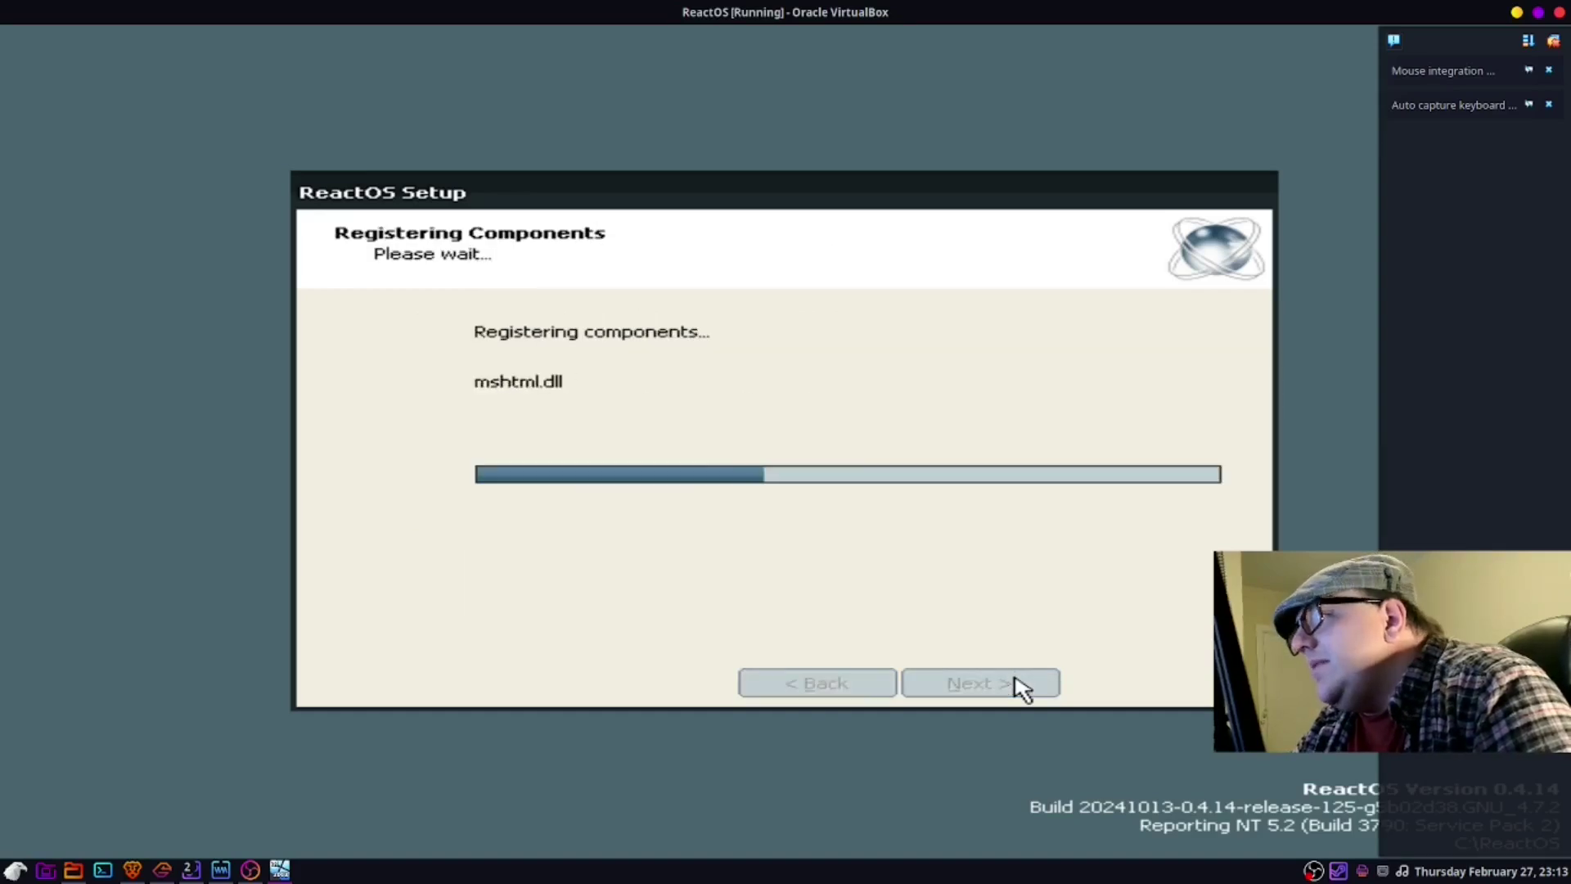
pyautogui.click(1017, 686)
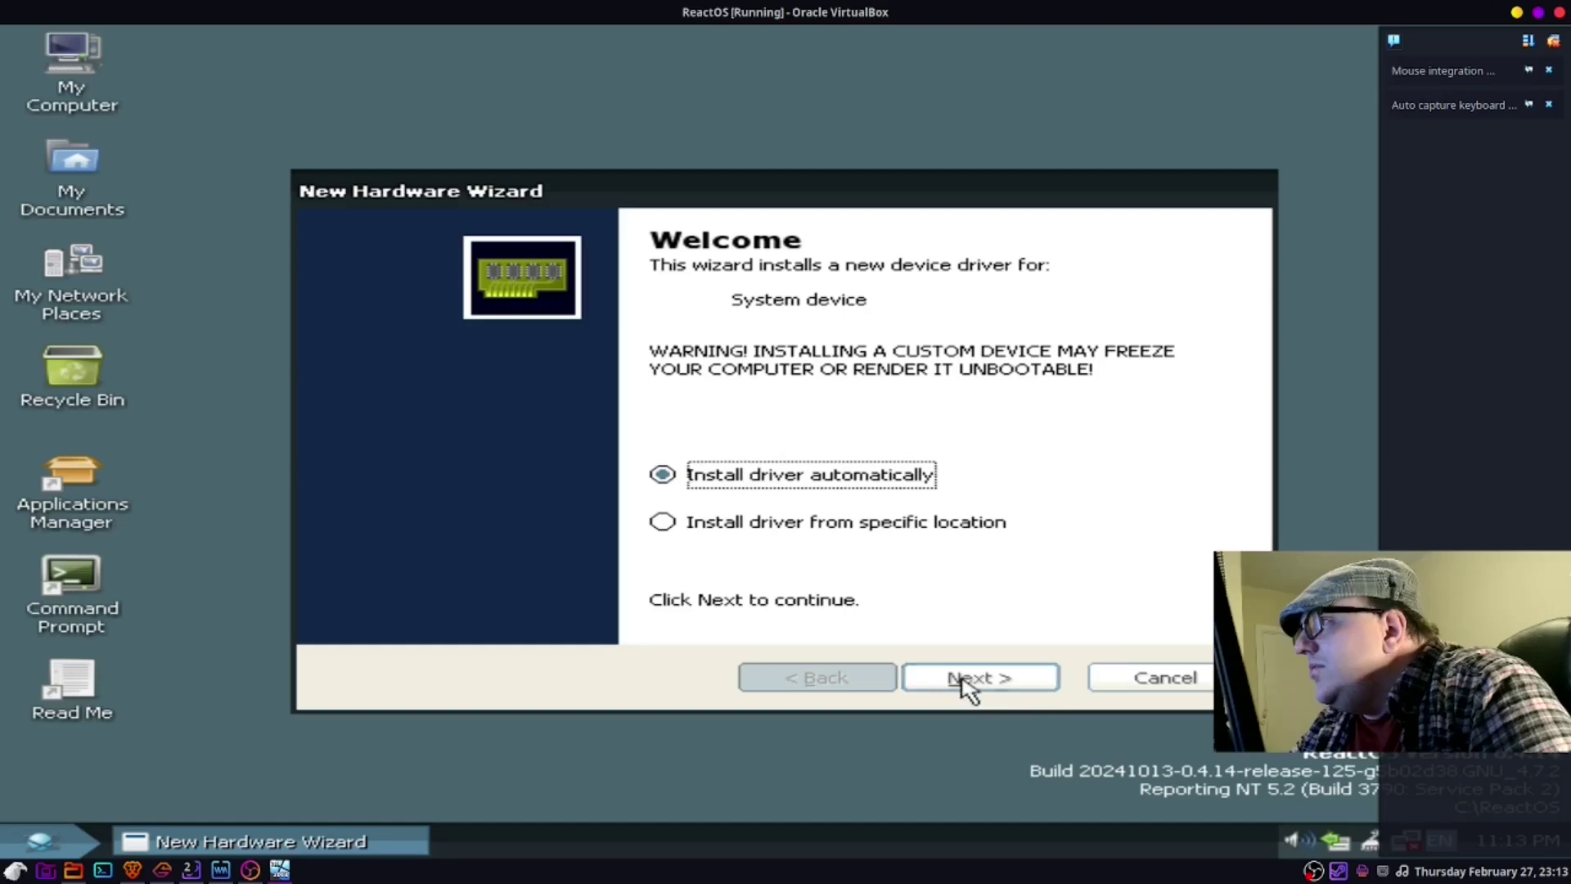
# Step: Let the New Hardware Wizard search, then dismiss the failed driver and audio device wizards
pyautogui.click(968, 677)
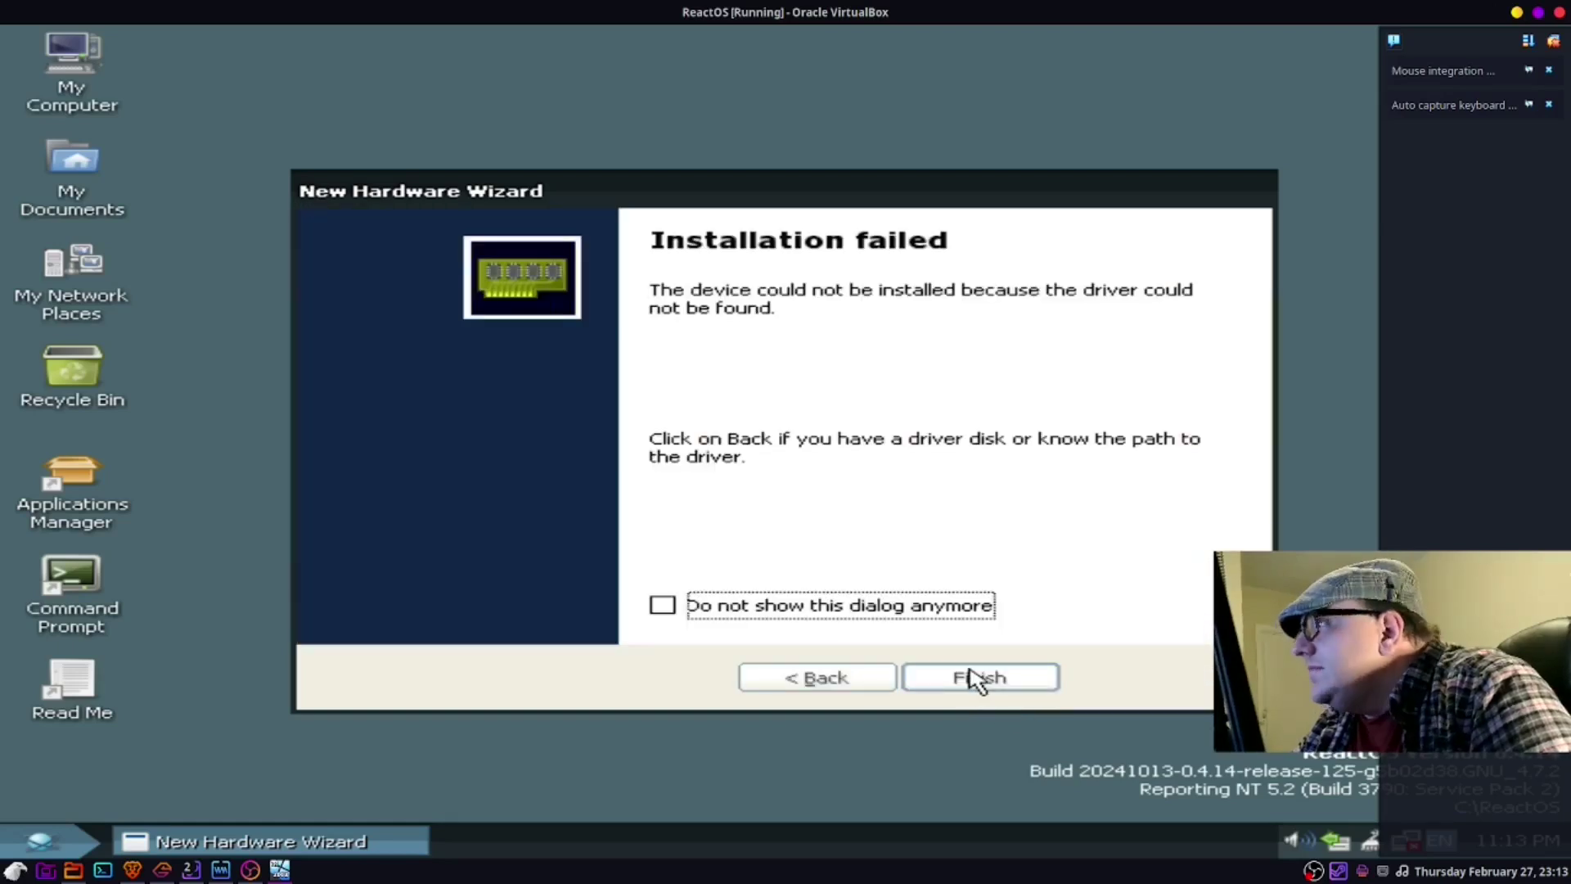
pyautogui.click(973, 680)
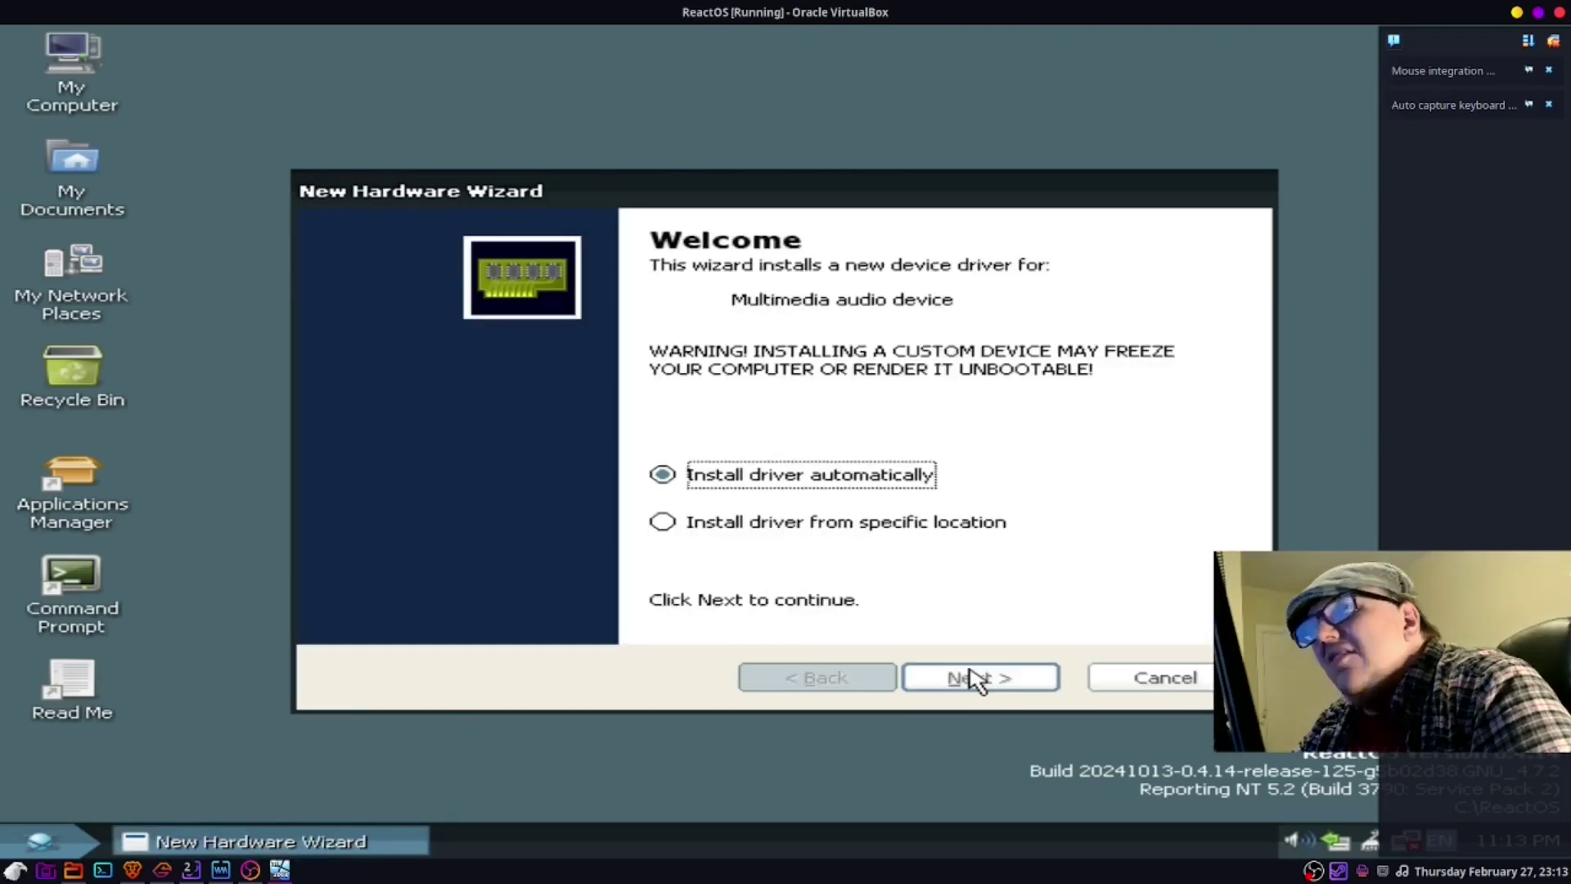
pyautogui.click(974, 679)
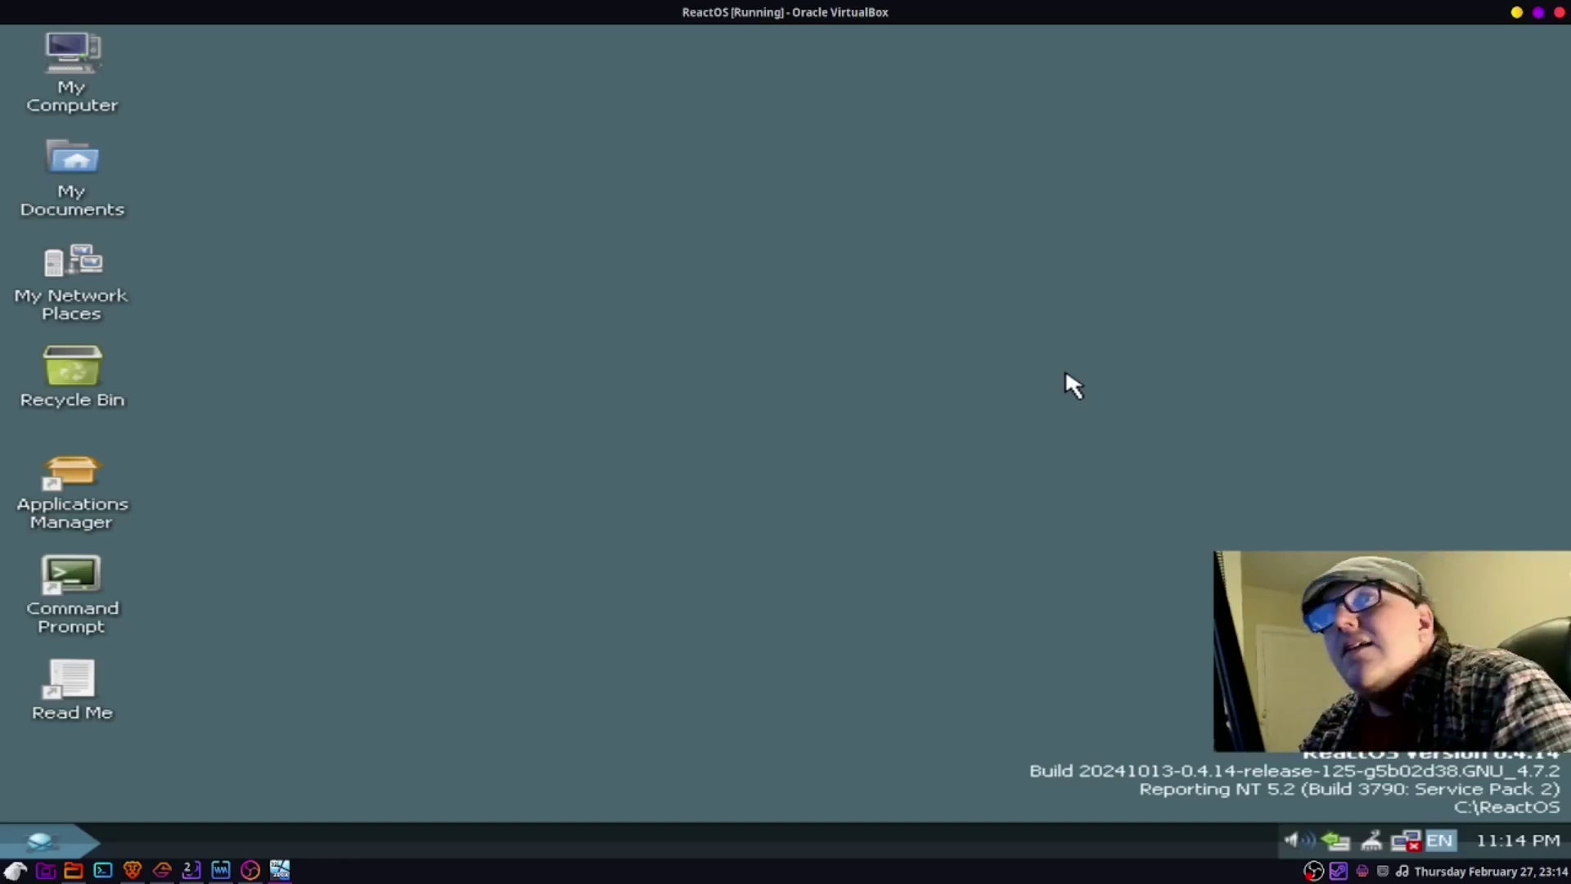
# Step: Check the network connection status, then open ReactOS Explorer from Start > Programs
pyautogui.doubleClick(1406, 841)
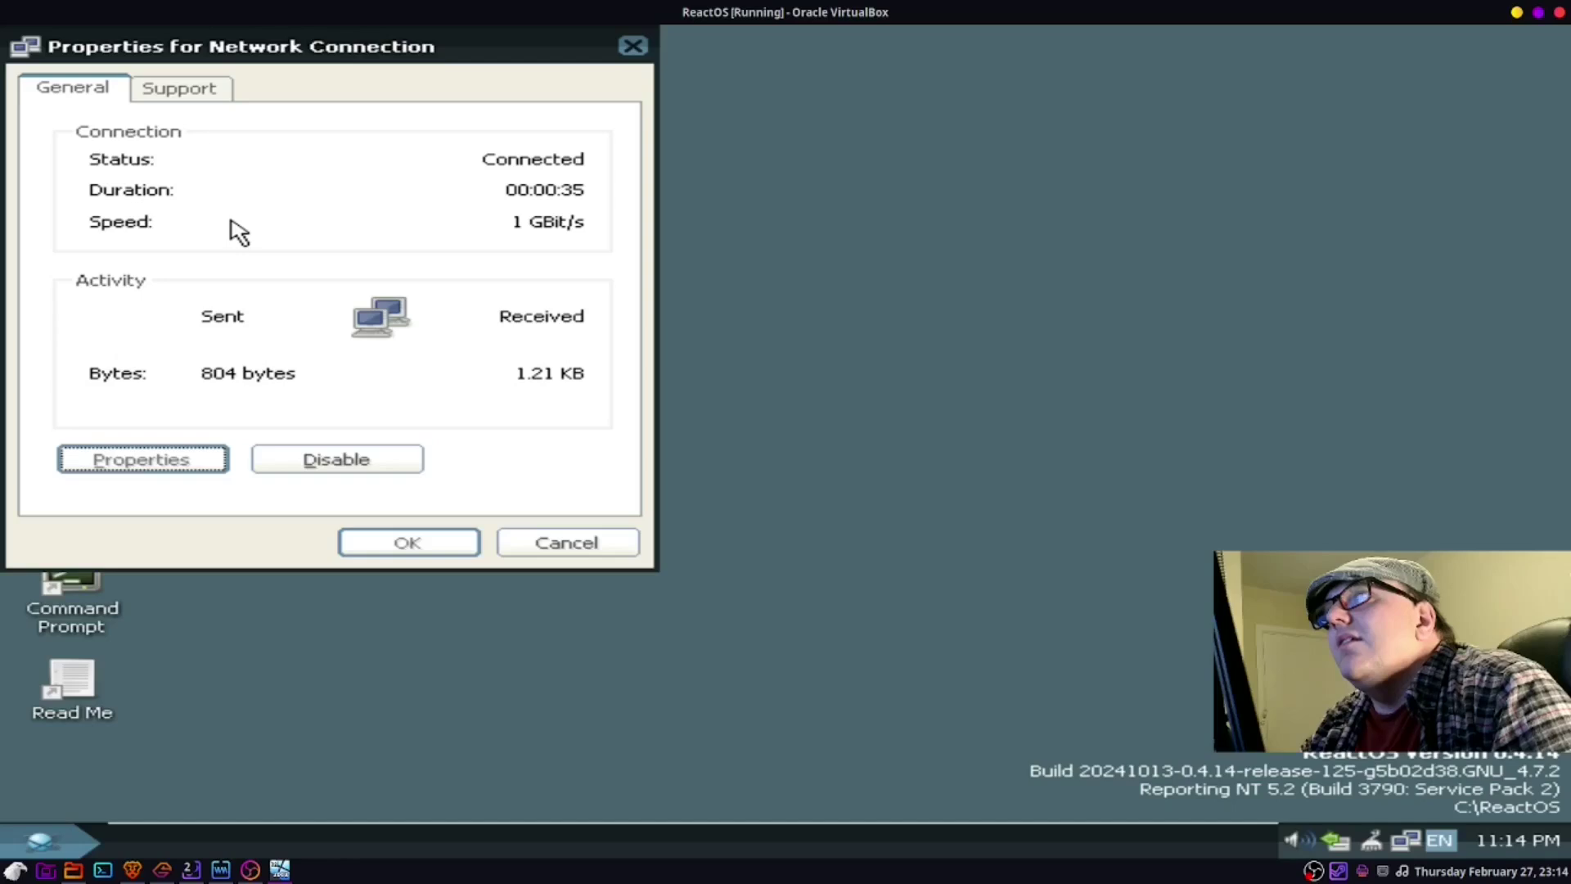
pyautogui.click(468, 550)
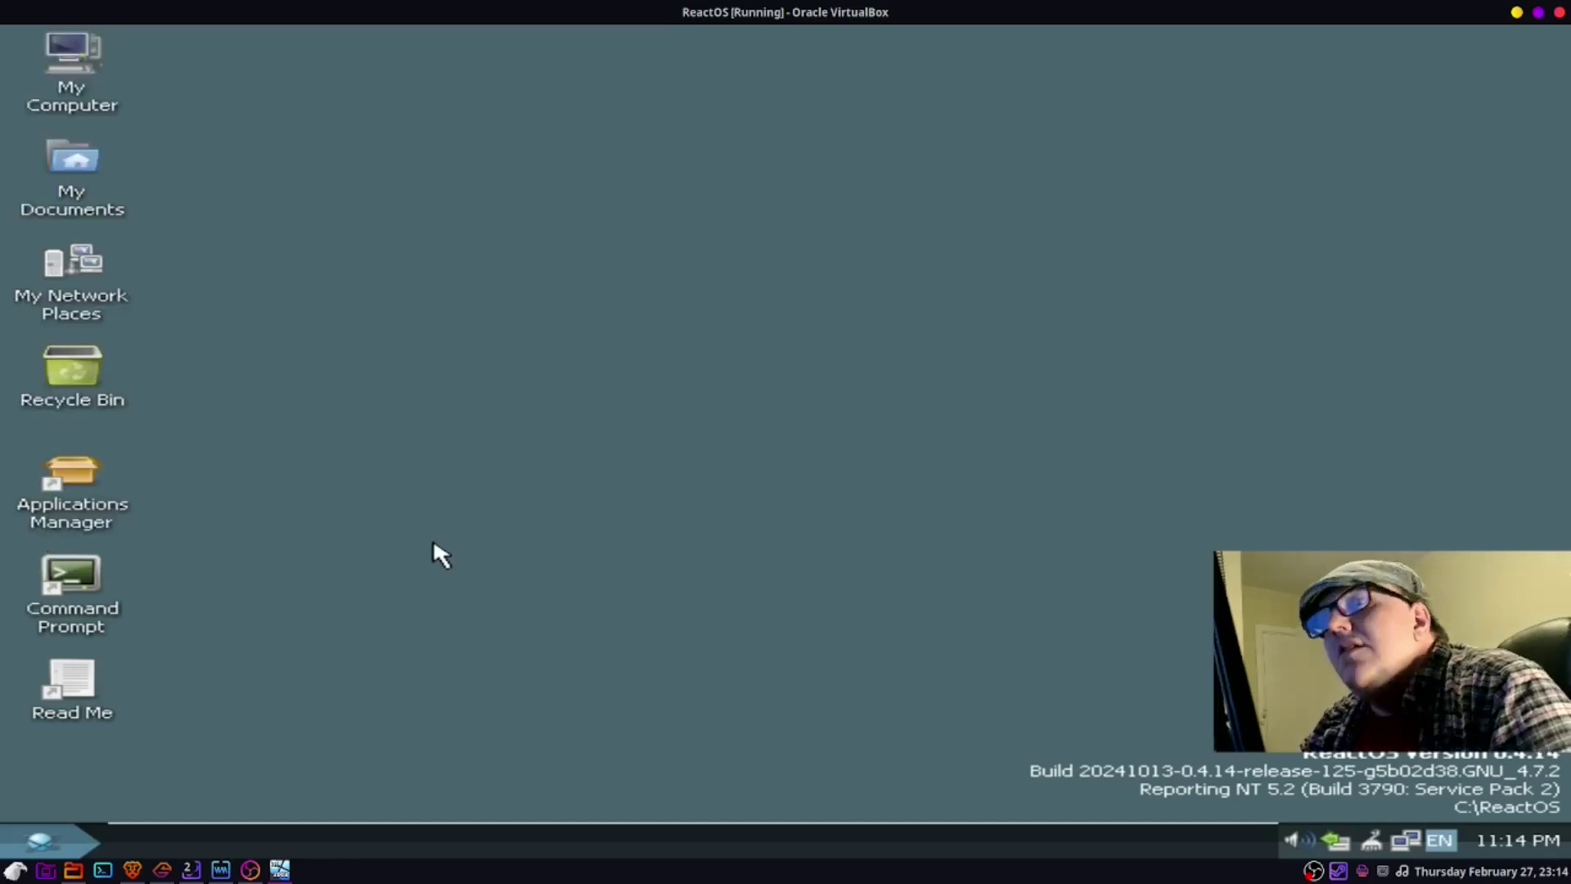
pyautogui.click(63, 830)
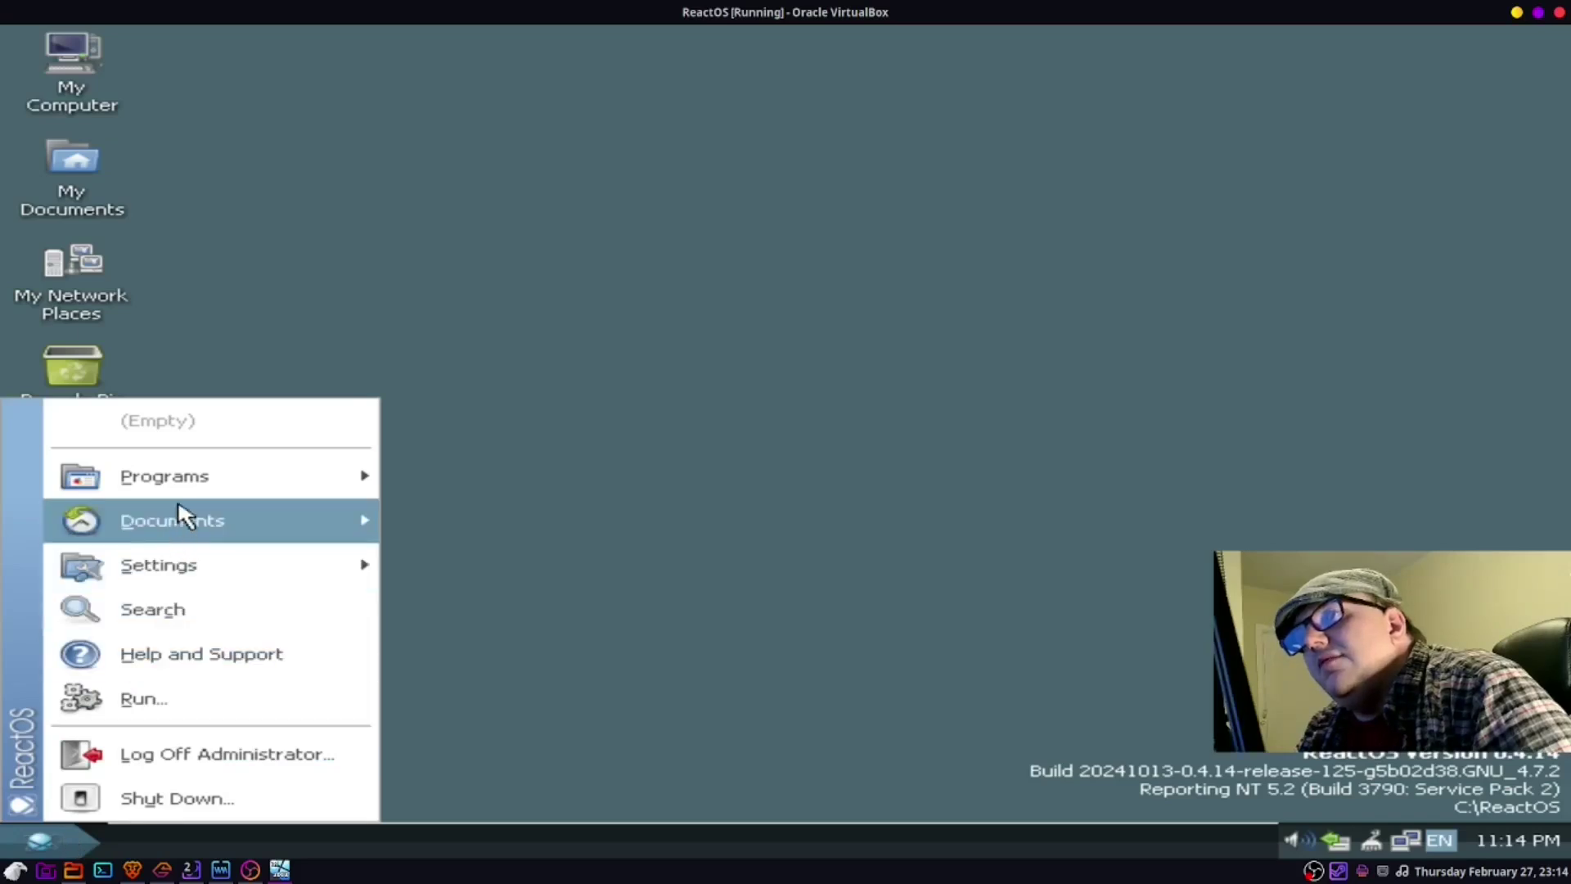
pyautogui.moveTo(180, 490)
pyautogui.moveTo(446, 524)
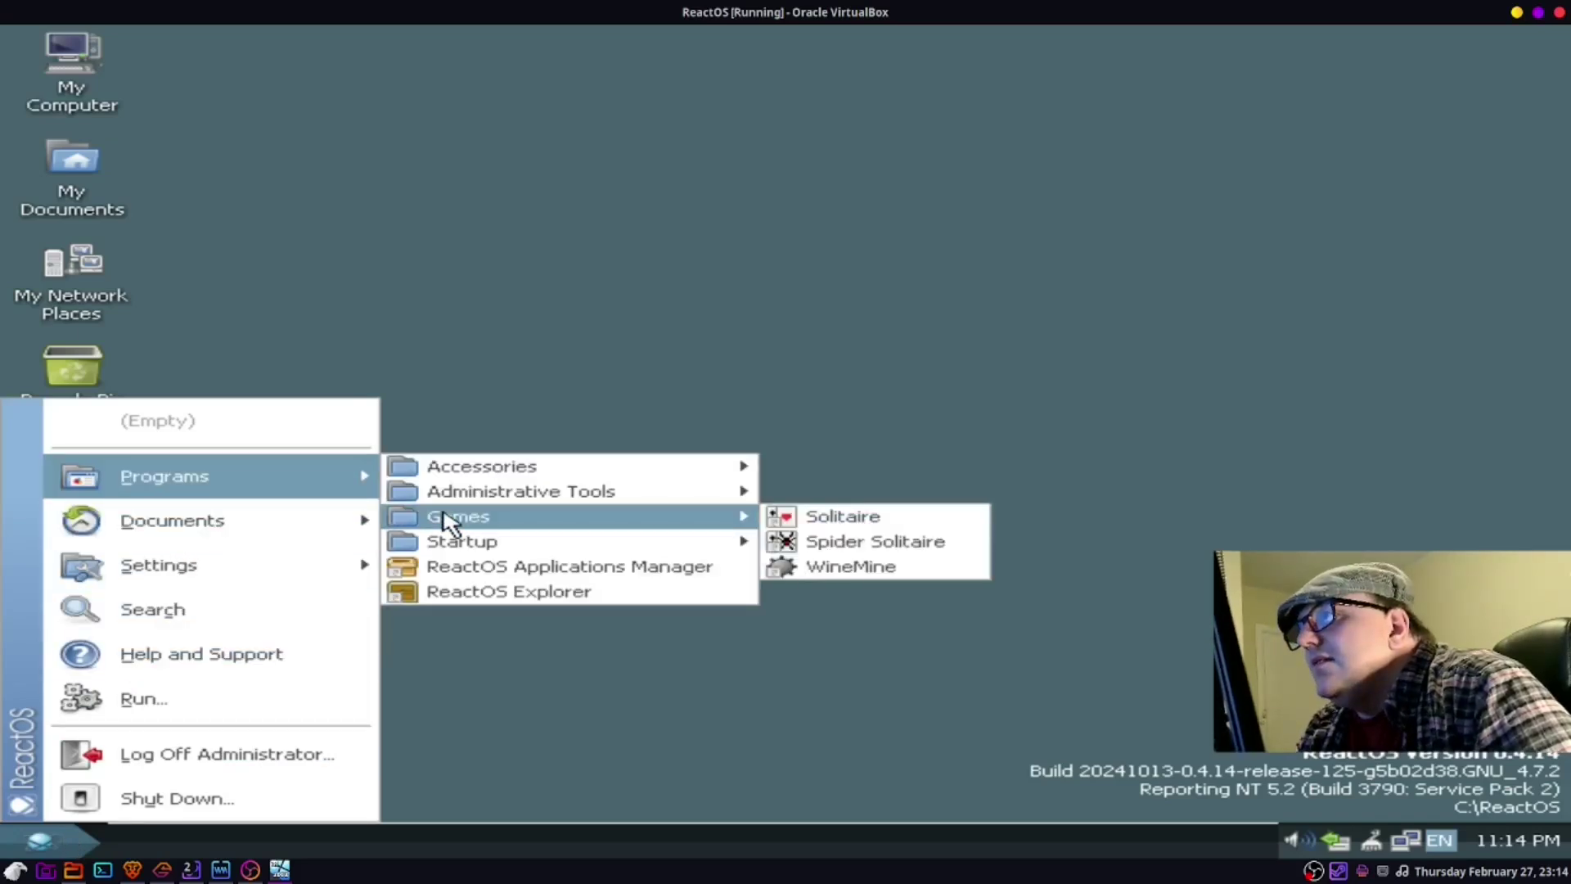
pyautogui.moveTo(478, 475)
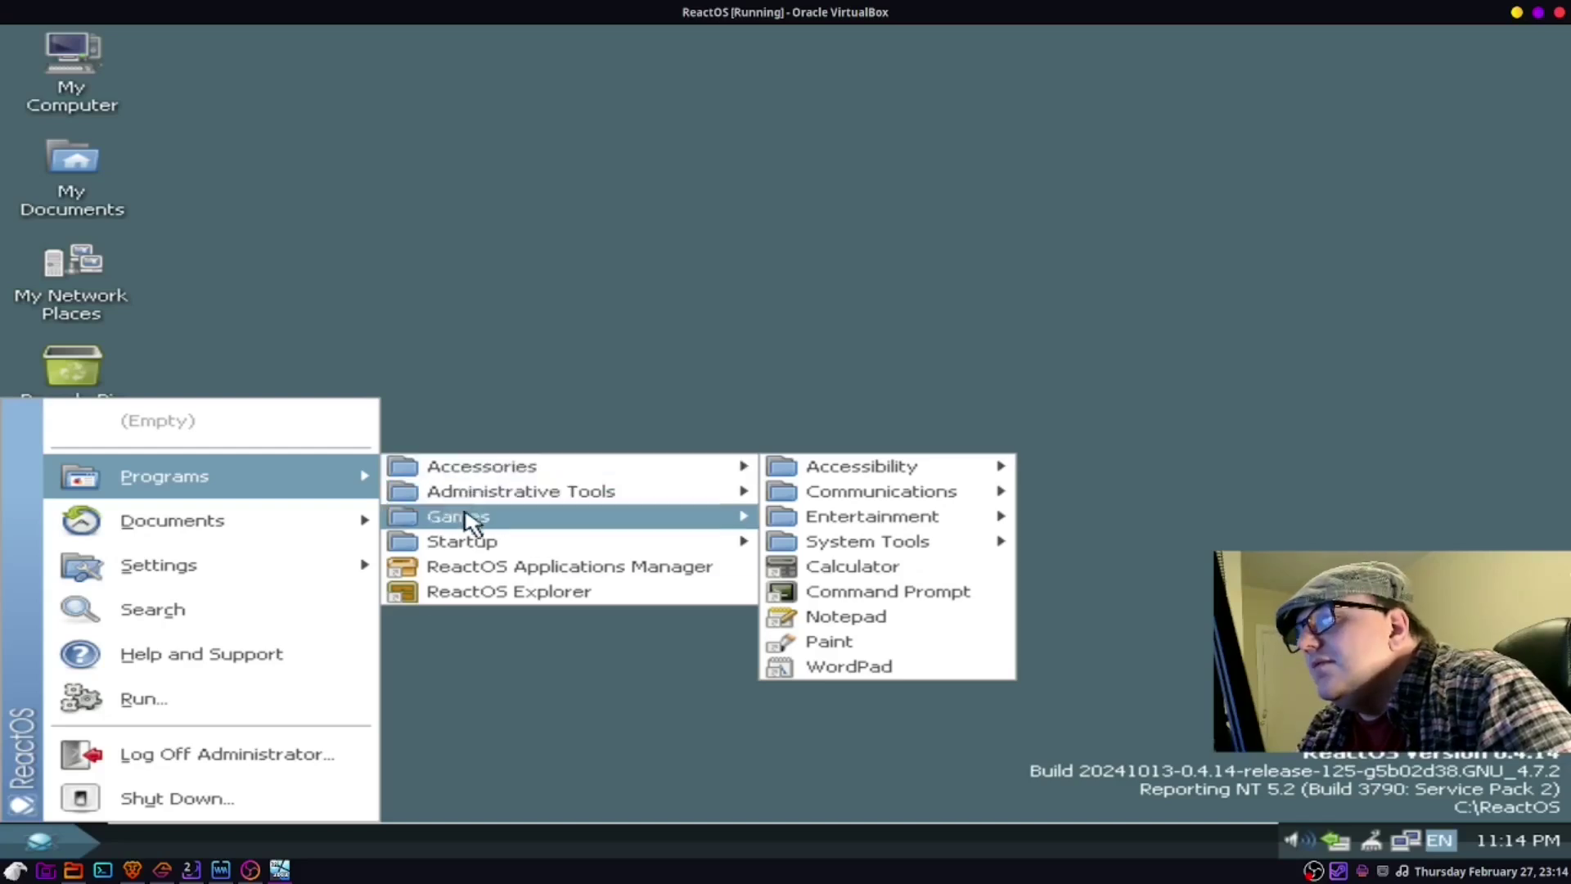
pyautogui.click(459, 593)
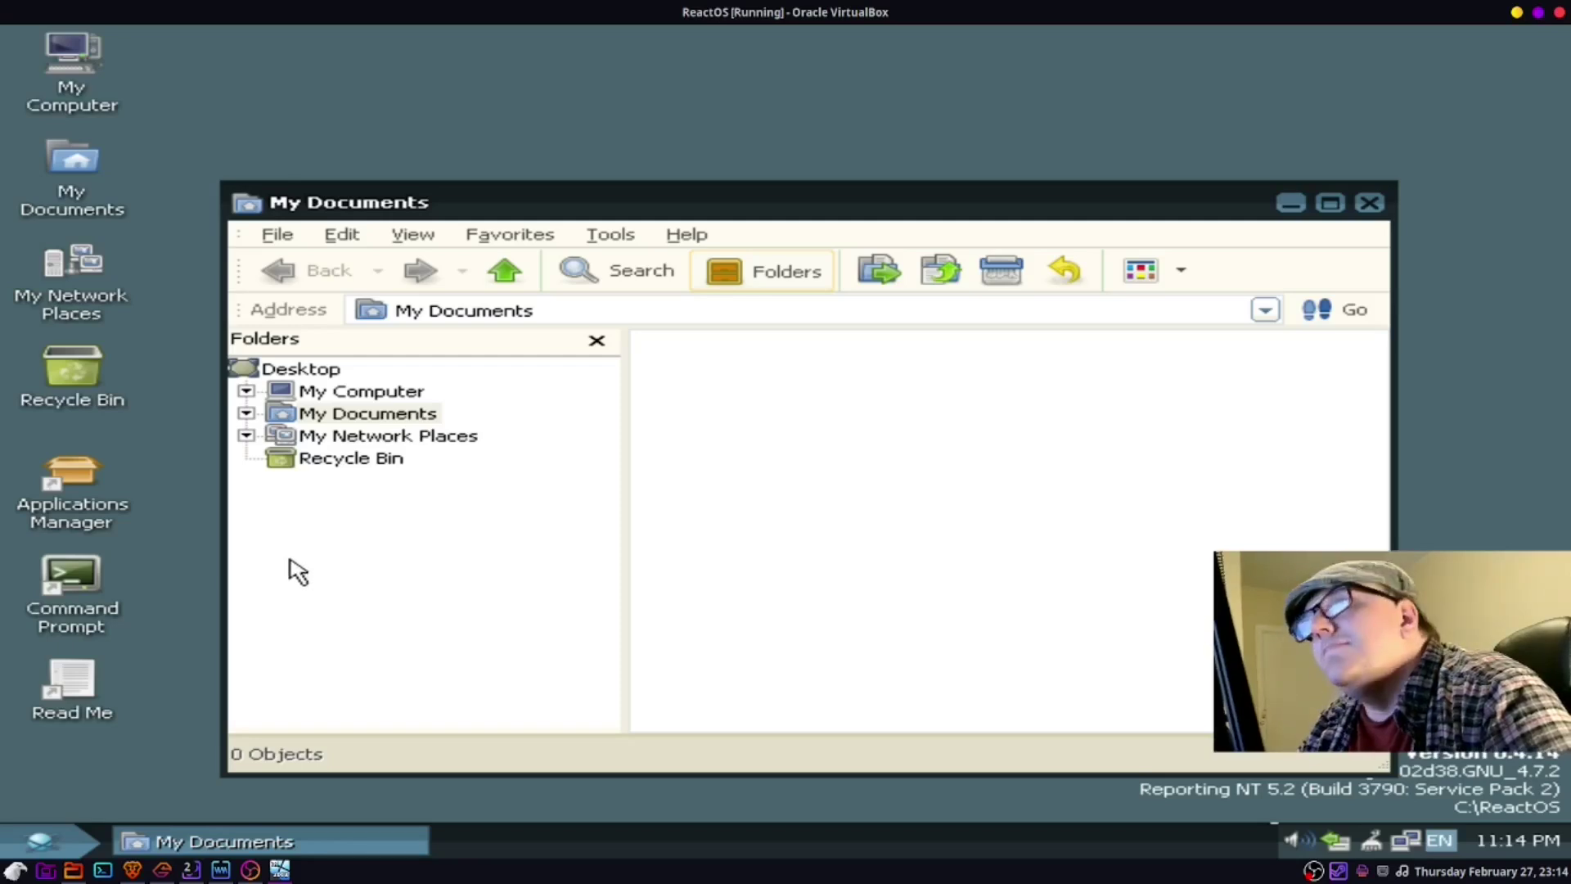
# Step: In Applications Manager, mark Mozilla Firefox 52 ESR under Internet & Network and start installing it
pyautogui.doubleClick(69, 473)
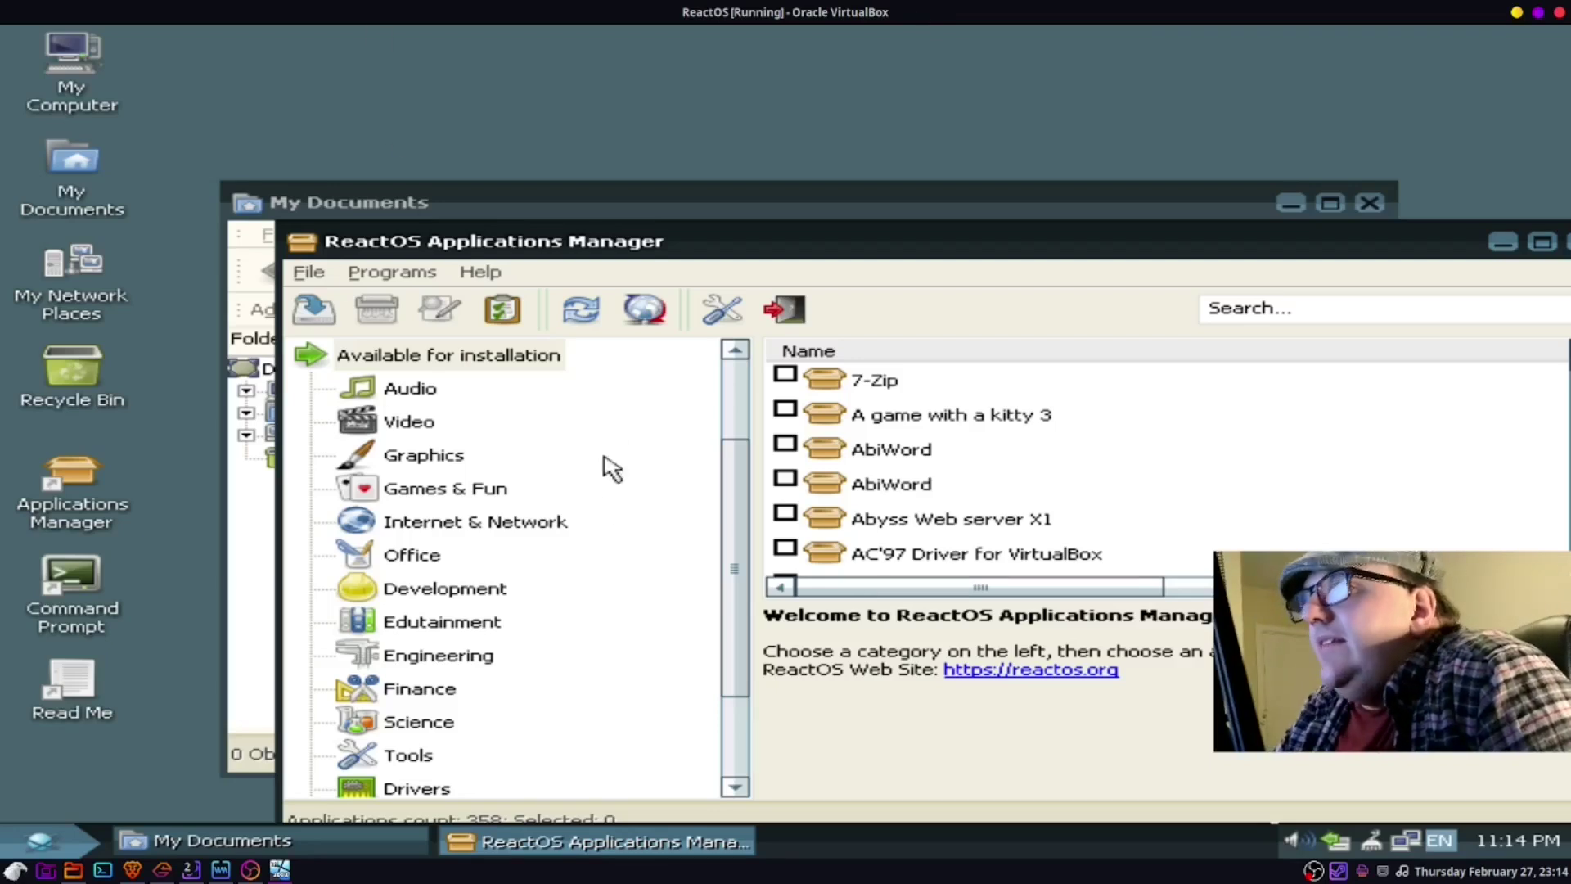
pyautogui.click(507, 521)
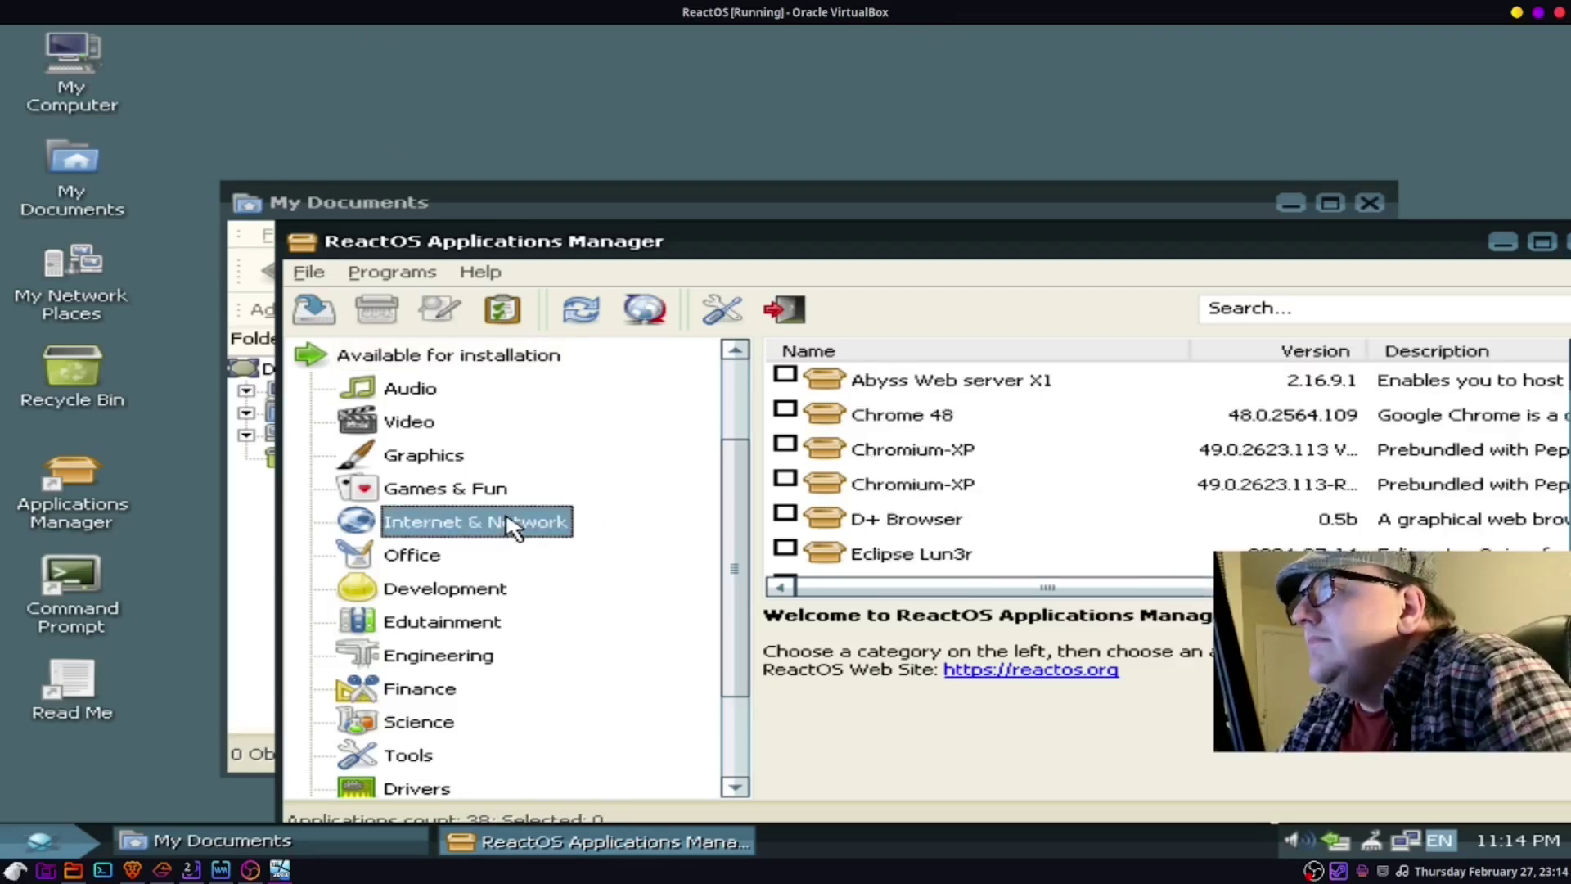
pyautogui.scroll(-1, 757, 555)
pyautogui.scroll(-3, 1030, 447)
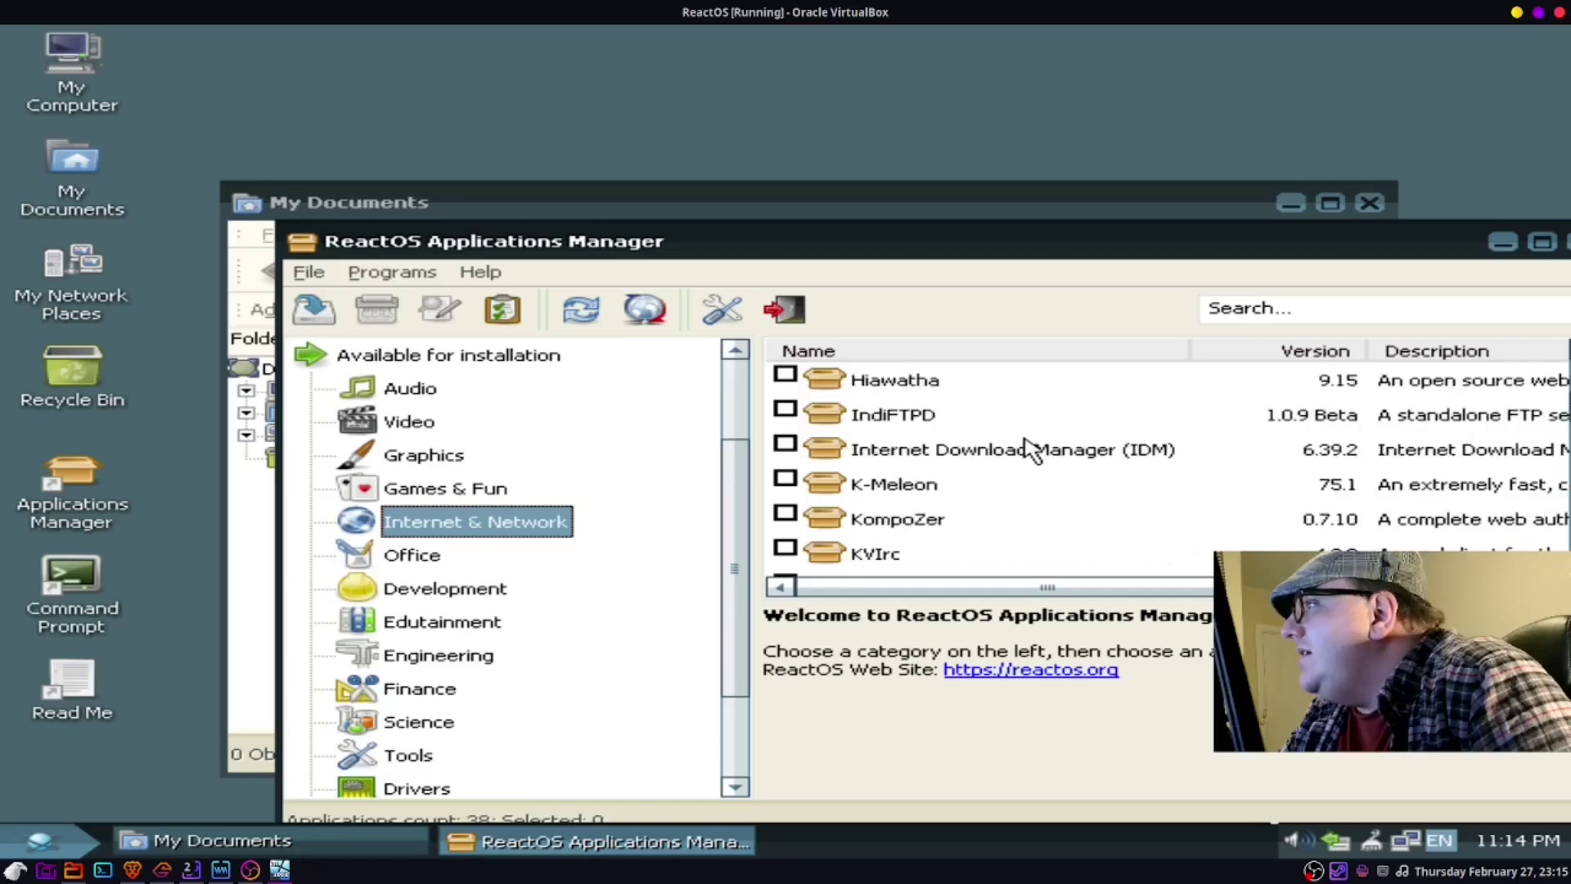
pyautogui.scroll(-1, 1030, 447)
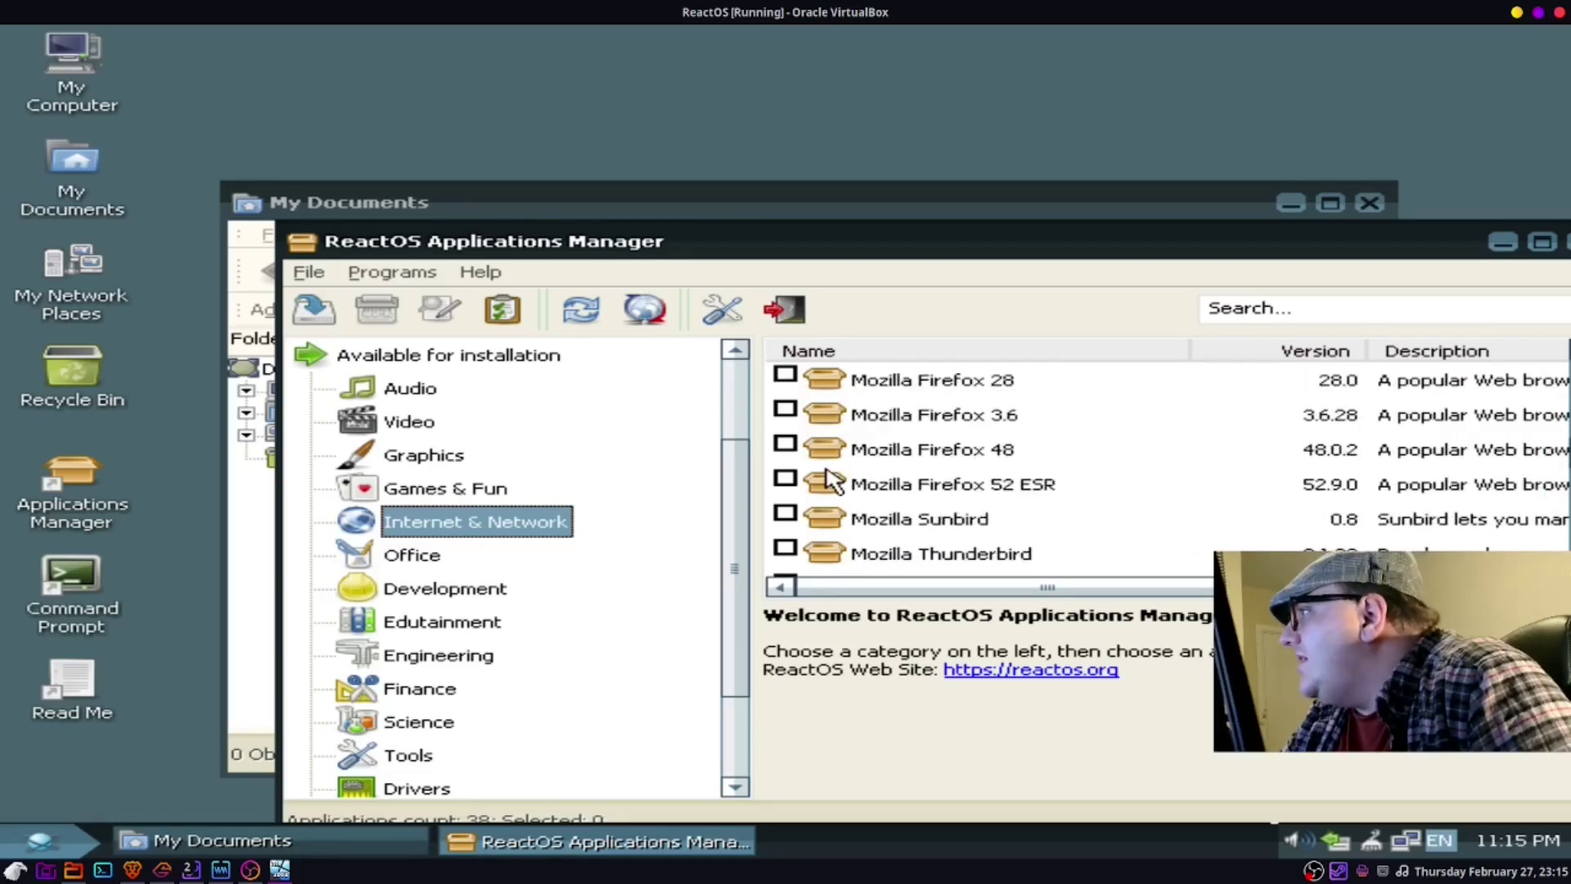
pyautogui.click(785, 480)
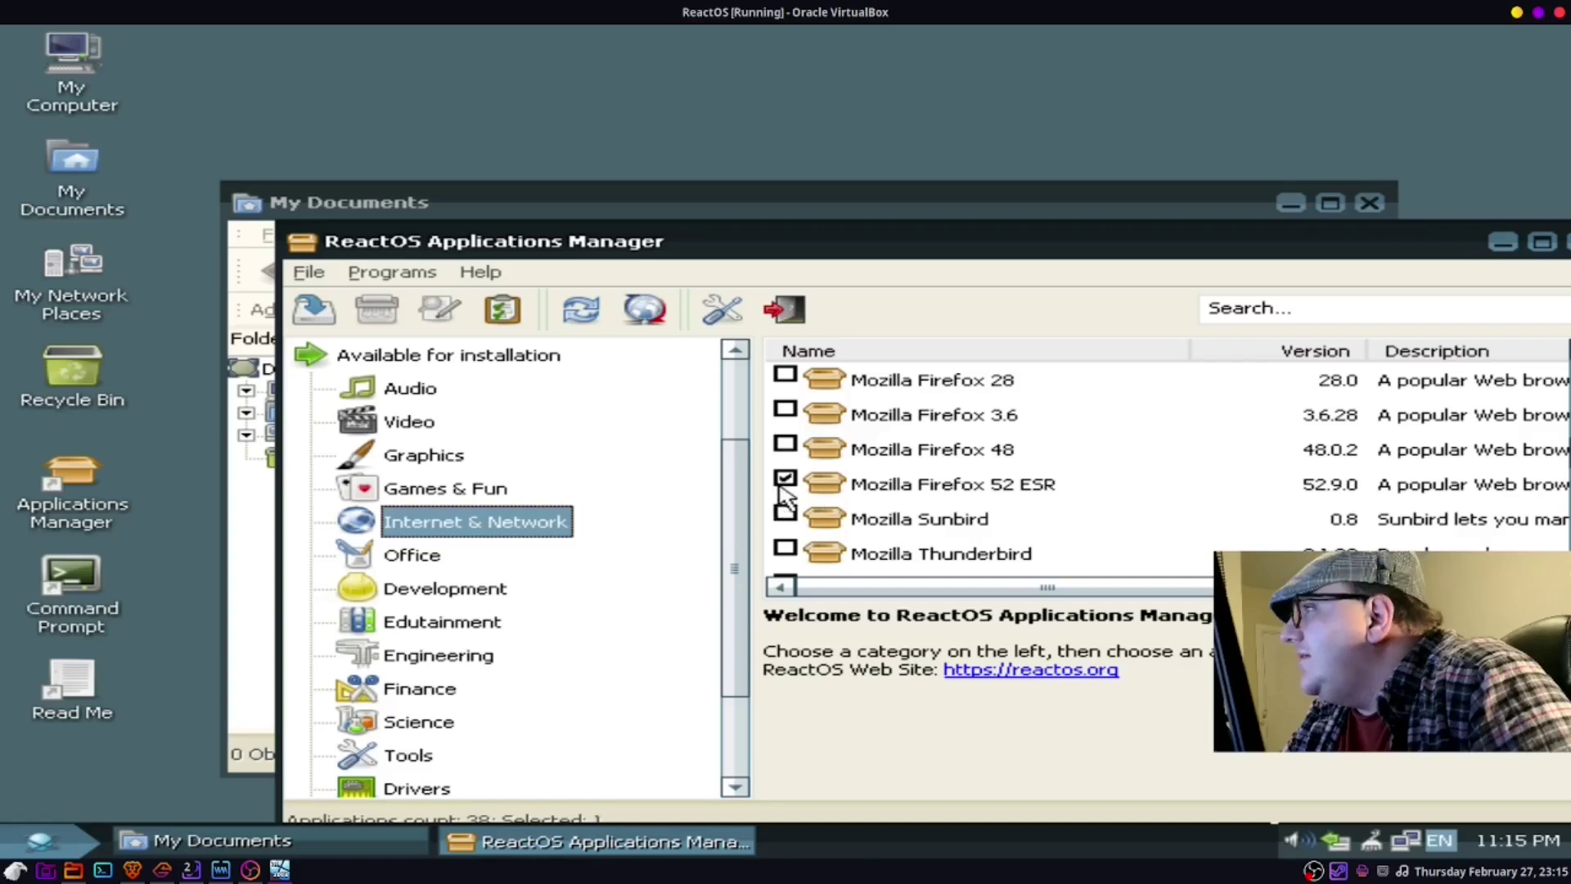
pyautogui.scroll(-4, 997, 526)
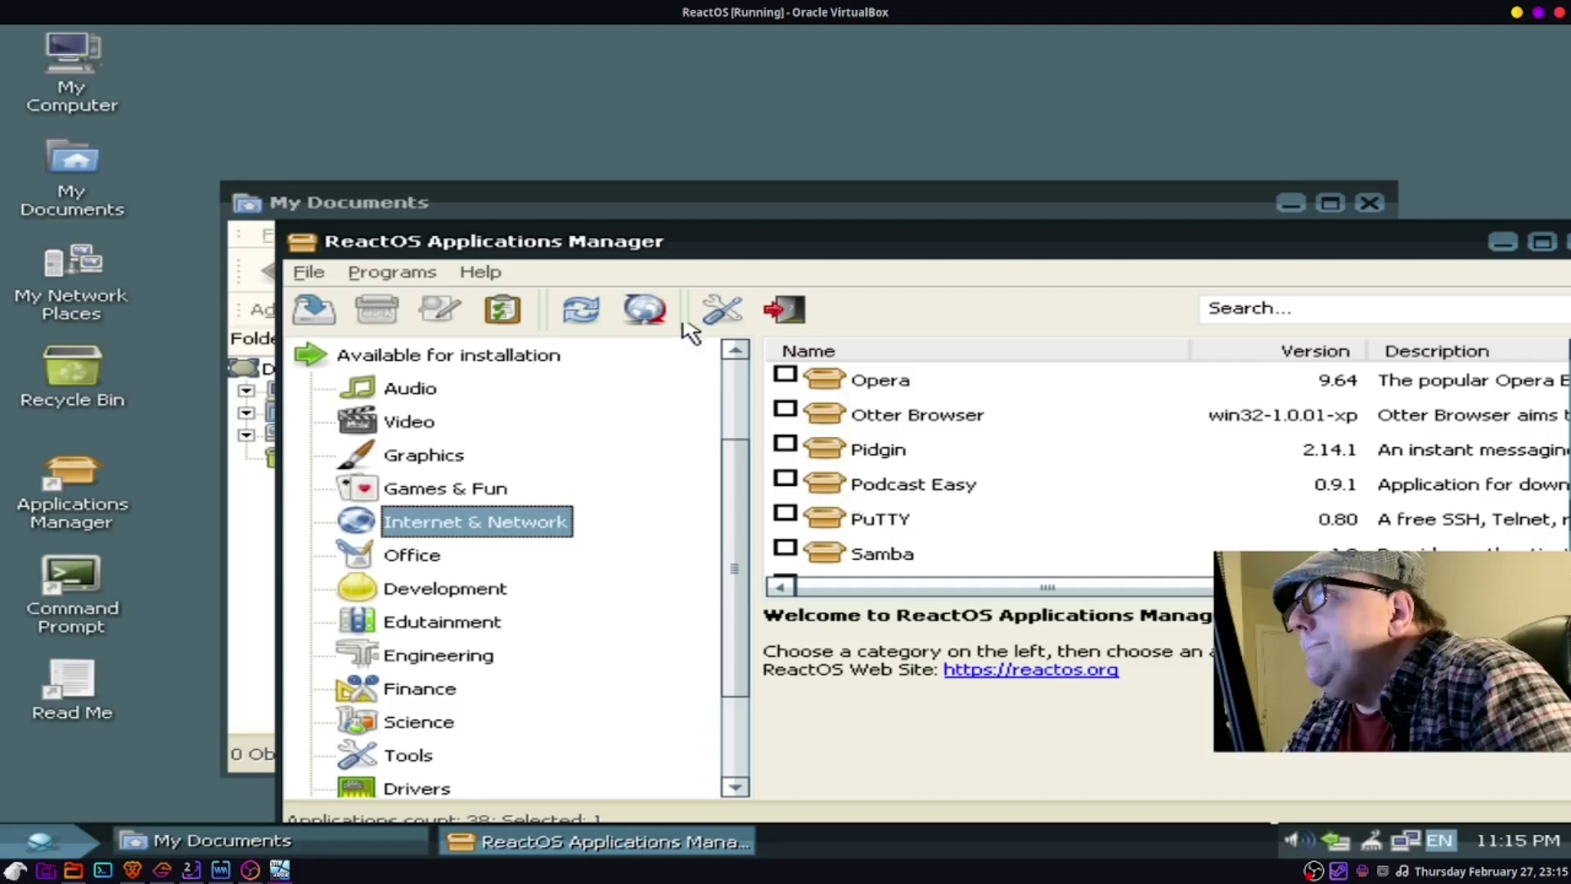
pyautogui.click(313, 309)
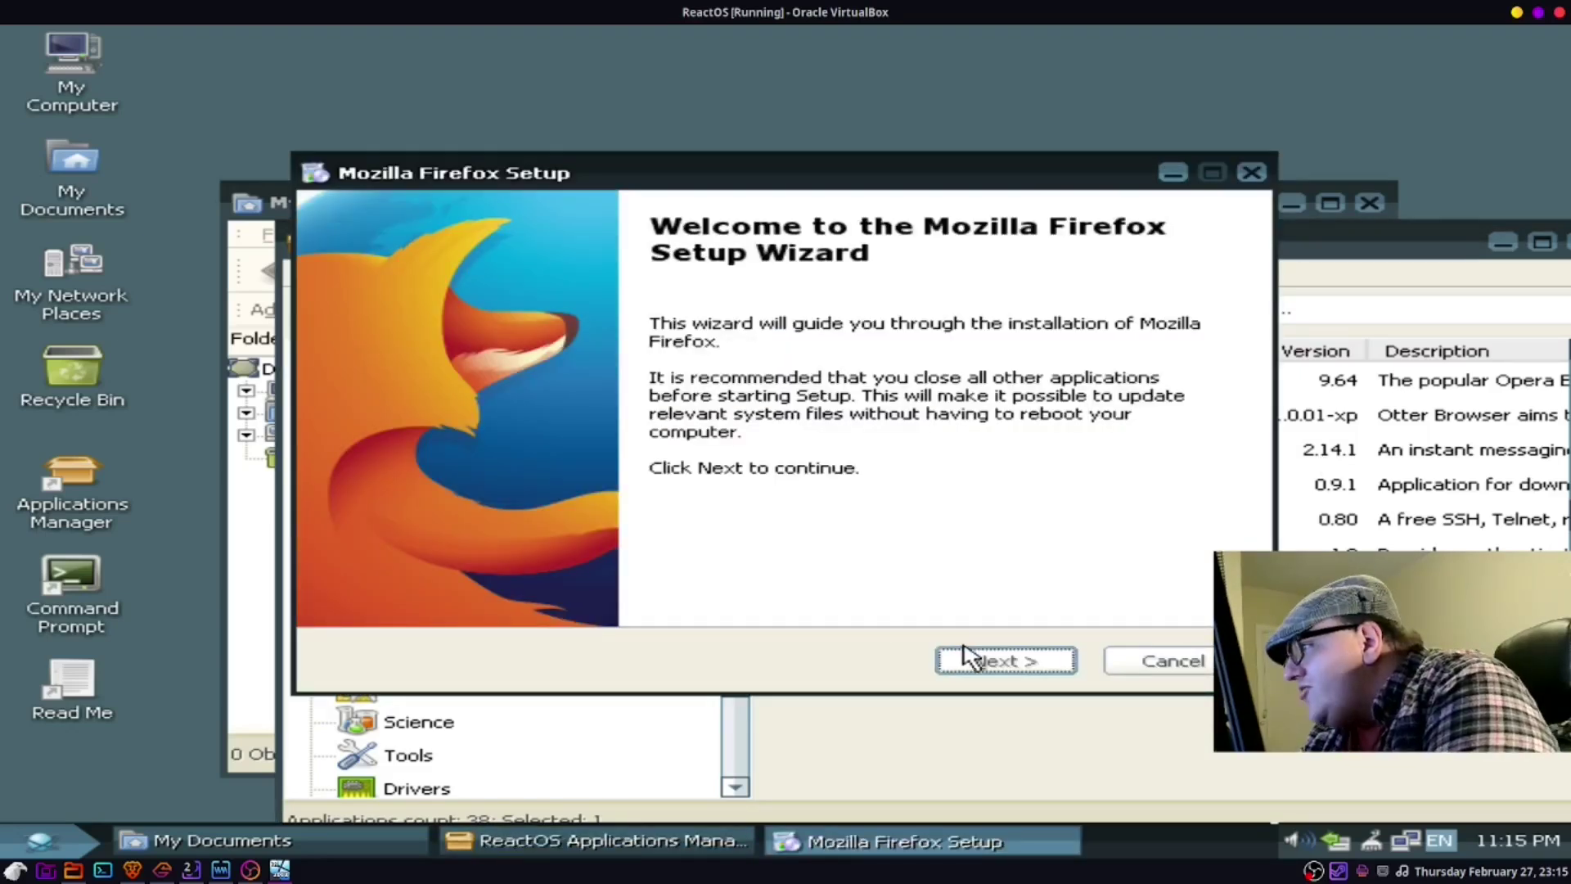
# Step: Install Firefox with the Standard setup type, launch it on Finish, and import no browser data
pyautogui.click(990, 667)
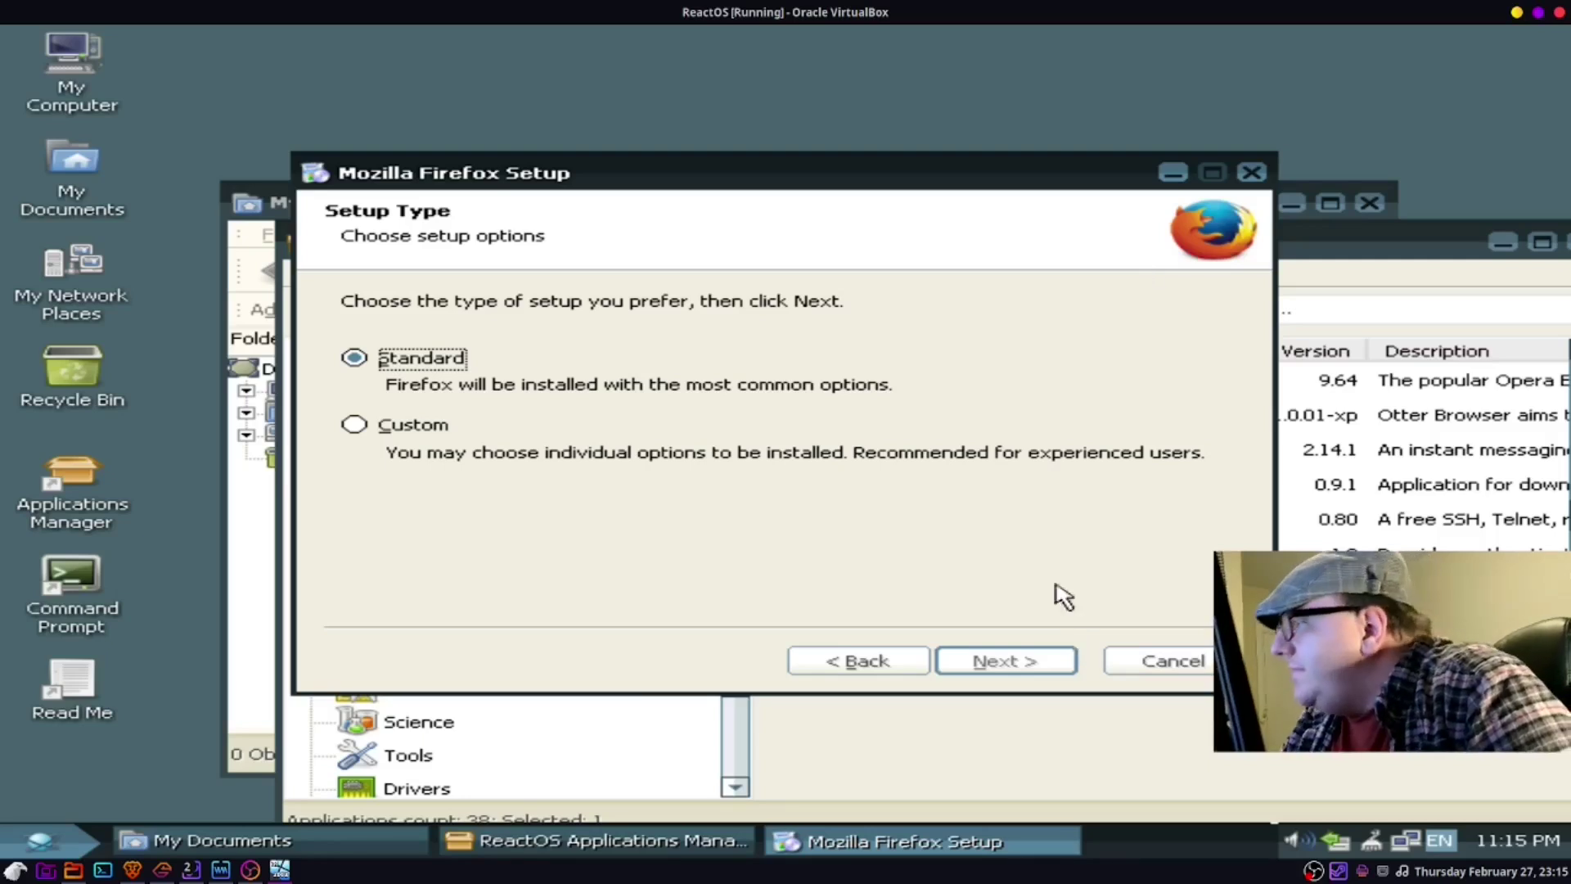
pyautogui.click(1006, 660)
pyautogui.click(1006, 661)
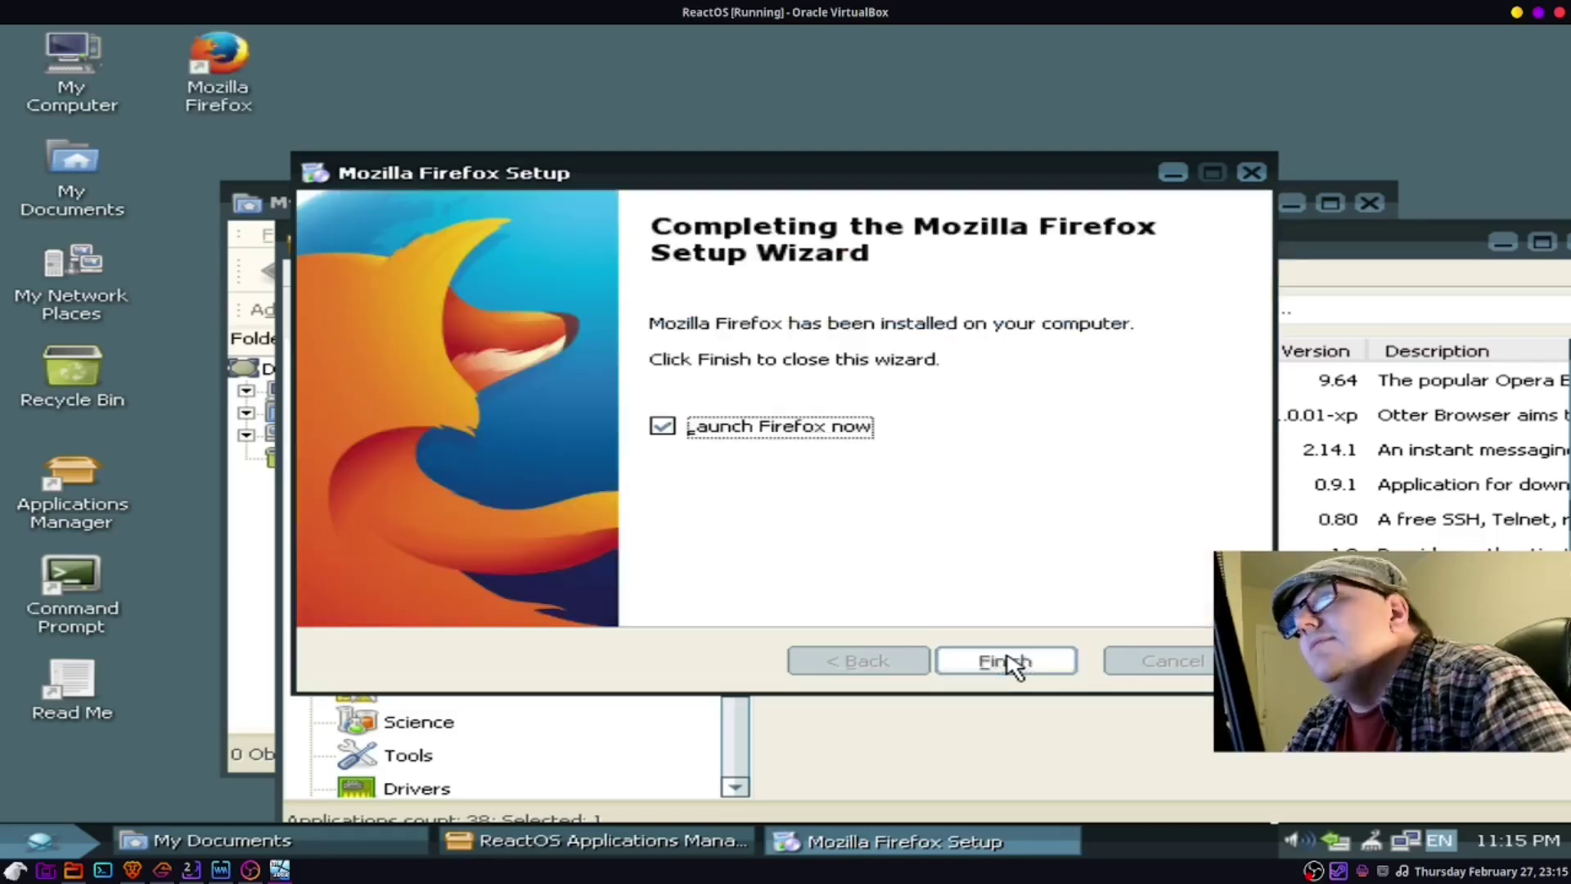
pyautogui.click(1011, 662)
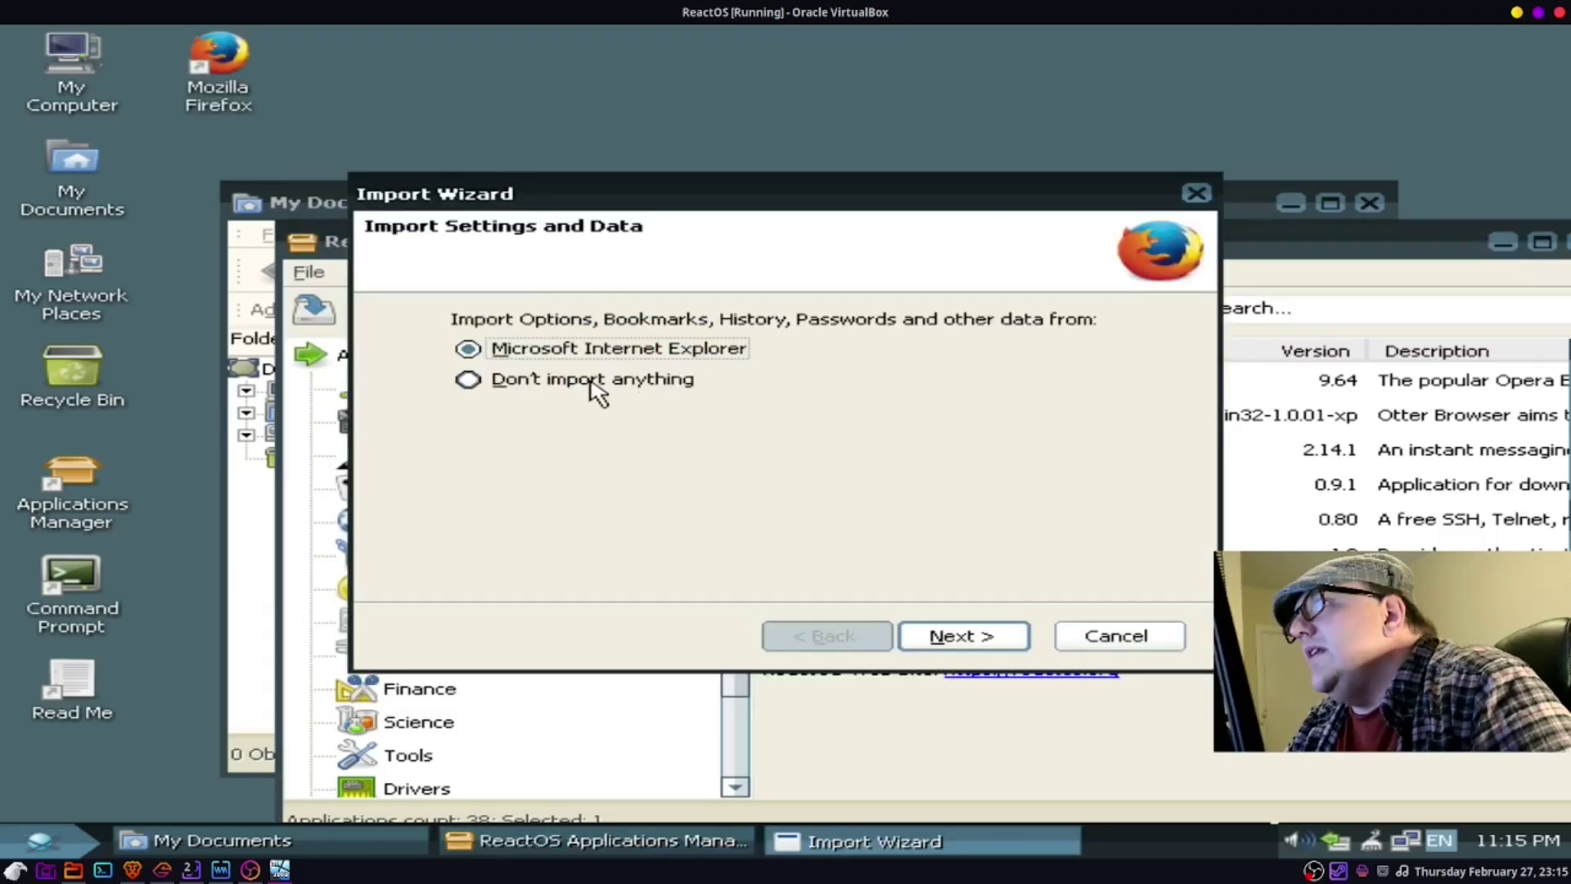
pyautogui.click(597, 385)
pyautogui.click(996, 638)
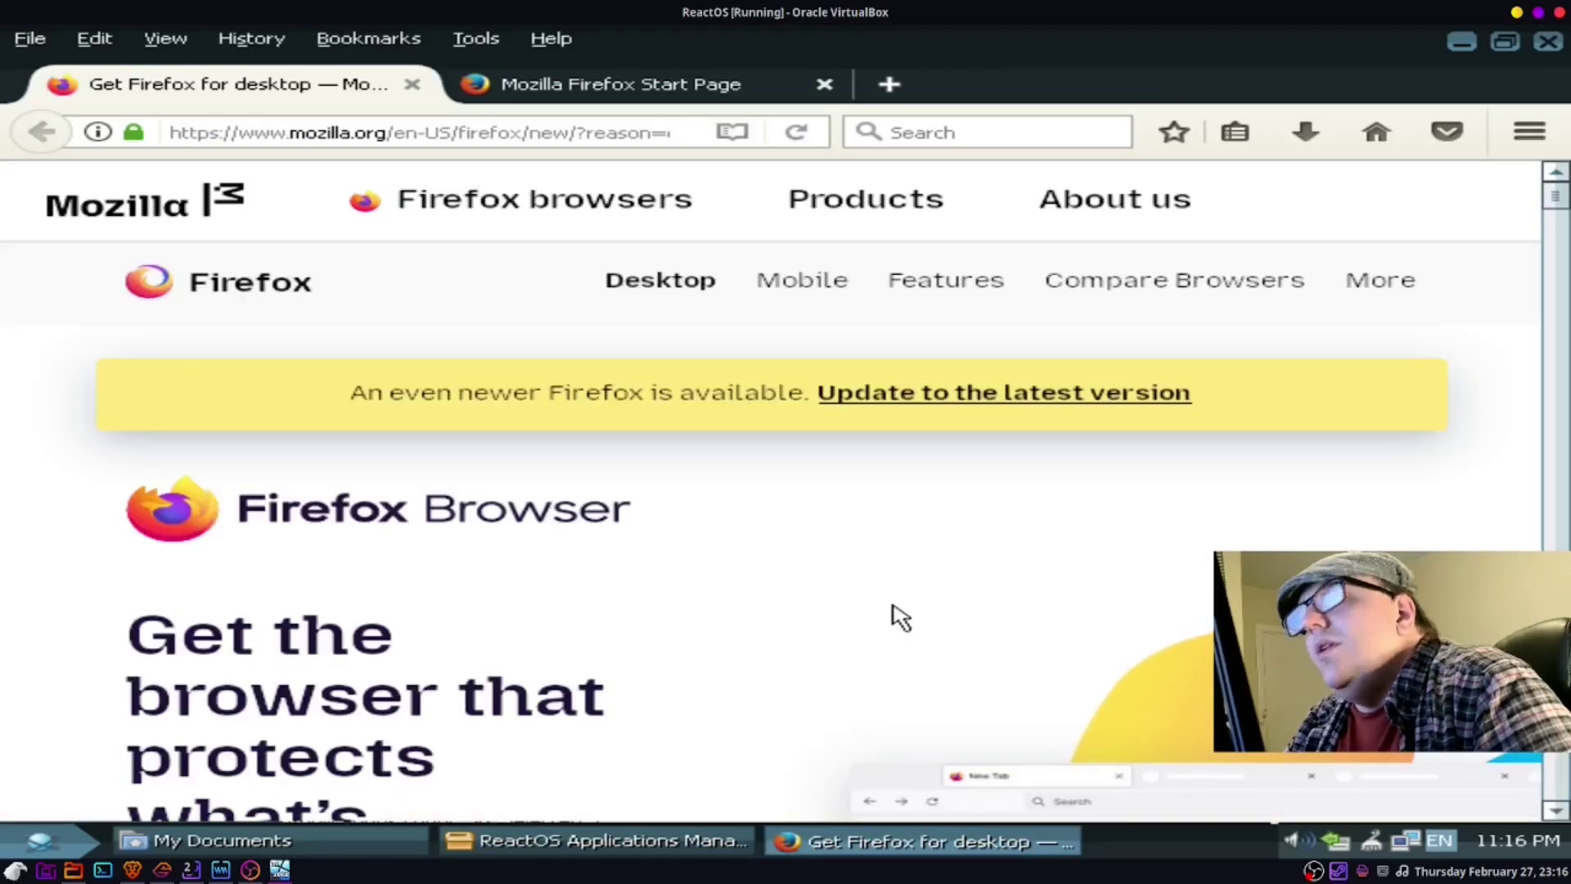
# Step: Scroll down the Firefox page, then briefly view the Start menu Programs list
pyautogui.scroll(-3, 900, 618)
pyautogui.scroll(-15, 900, 617)
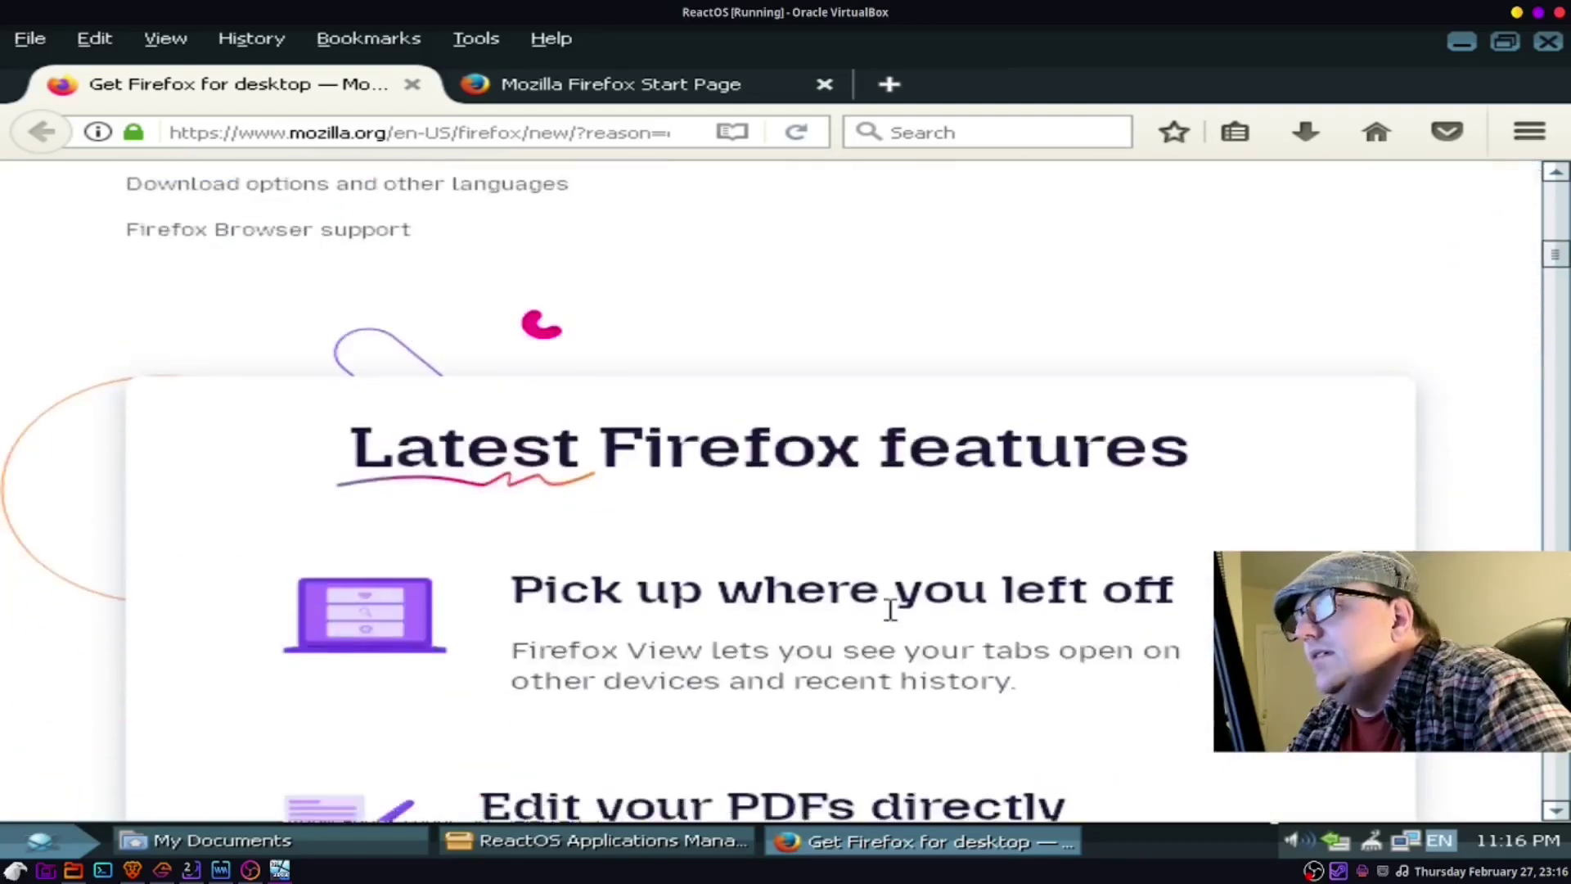
pyautogui.scroll(-5, 891, 605)
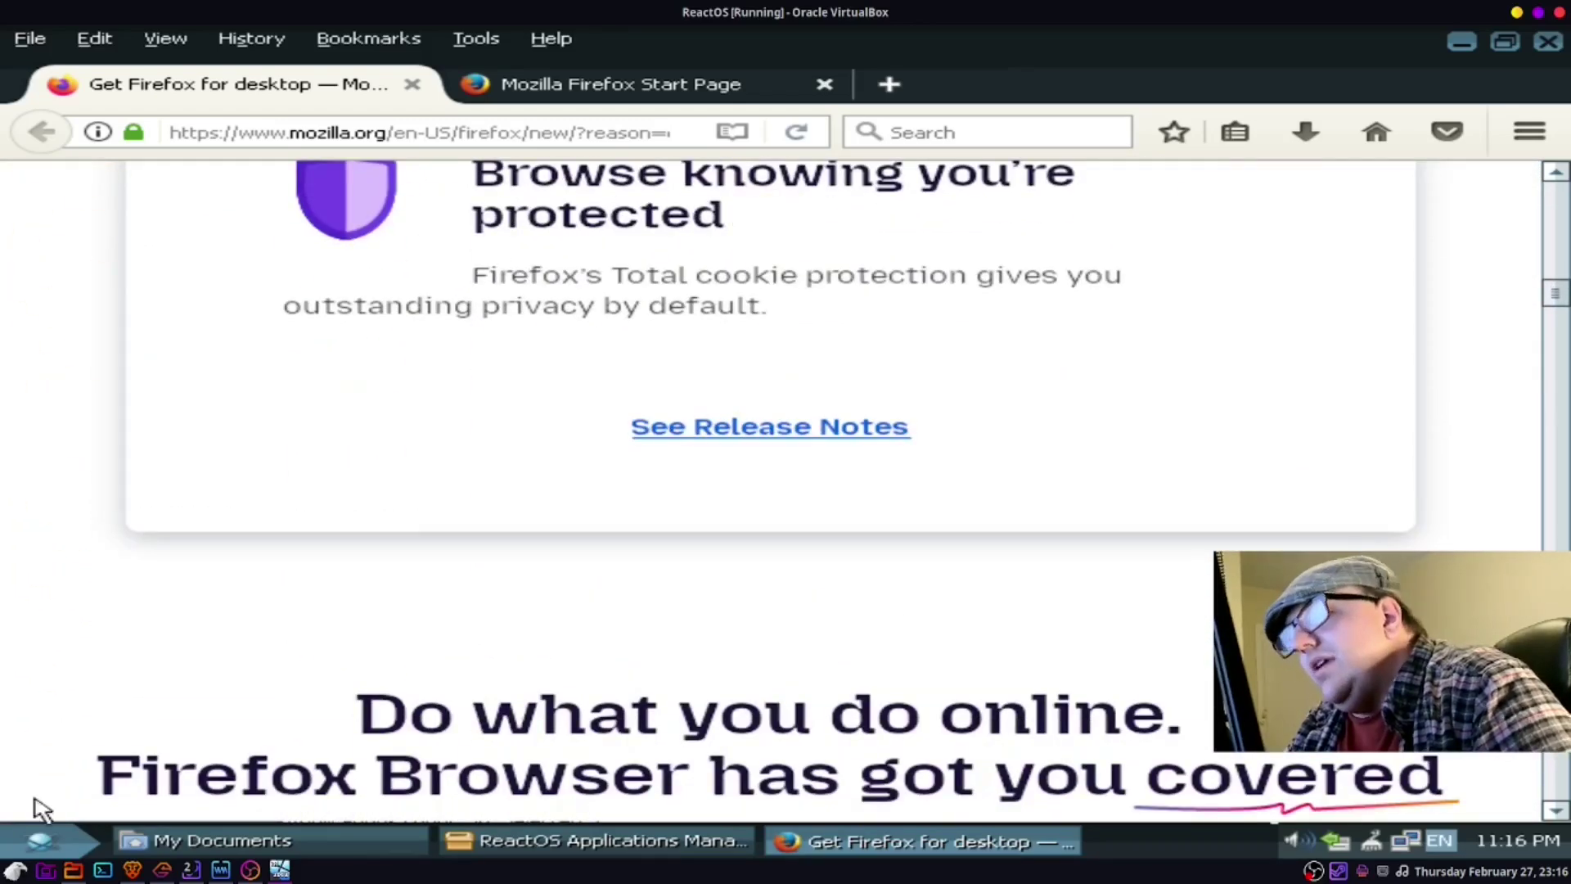
pyautogui.click(39, 843)
pyautogui.moveTo(164, 477)
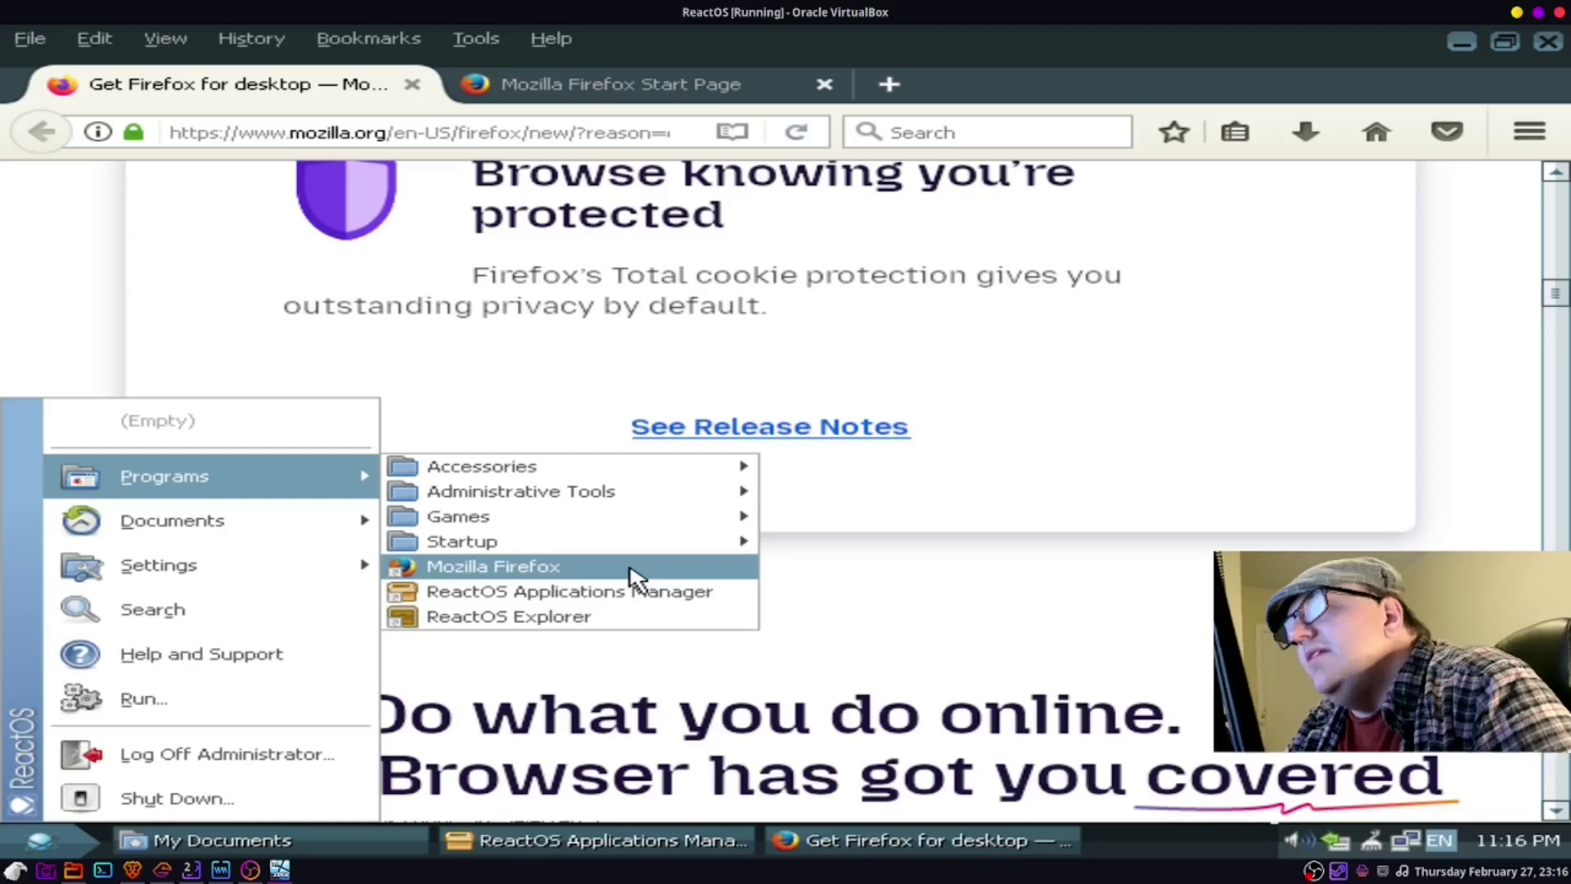
pyautogui.click(630, 602)
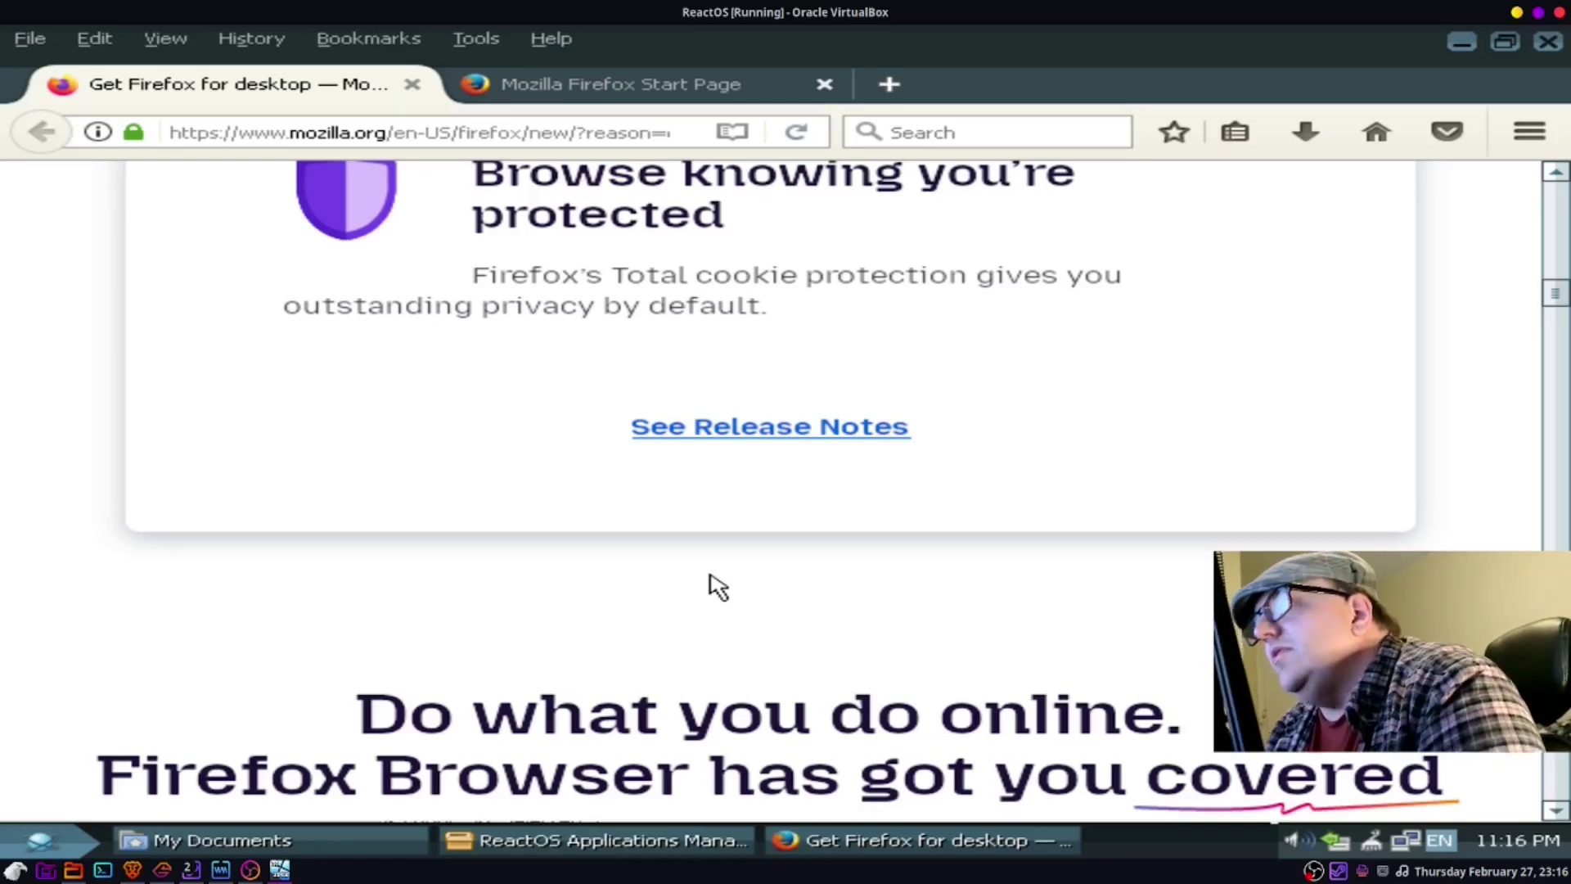
# Step: Show the Administrative Tools submenu under Start > Programs
pyautogui.click(37, 840)
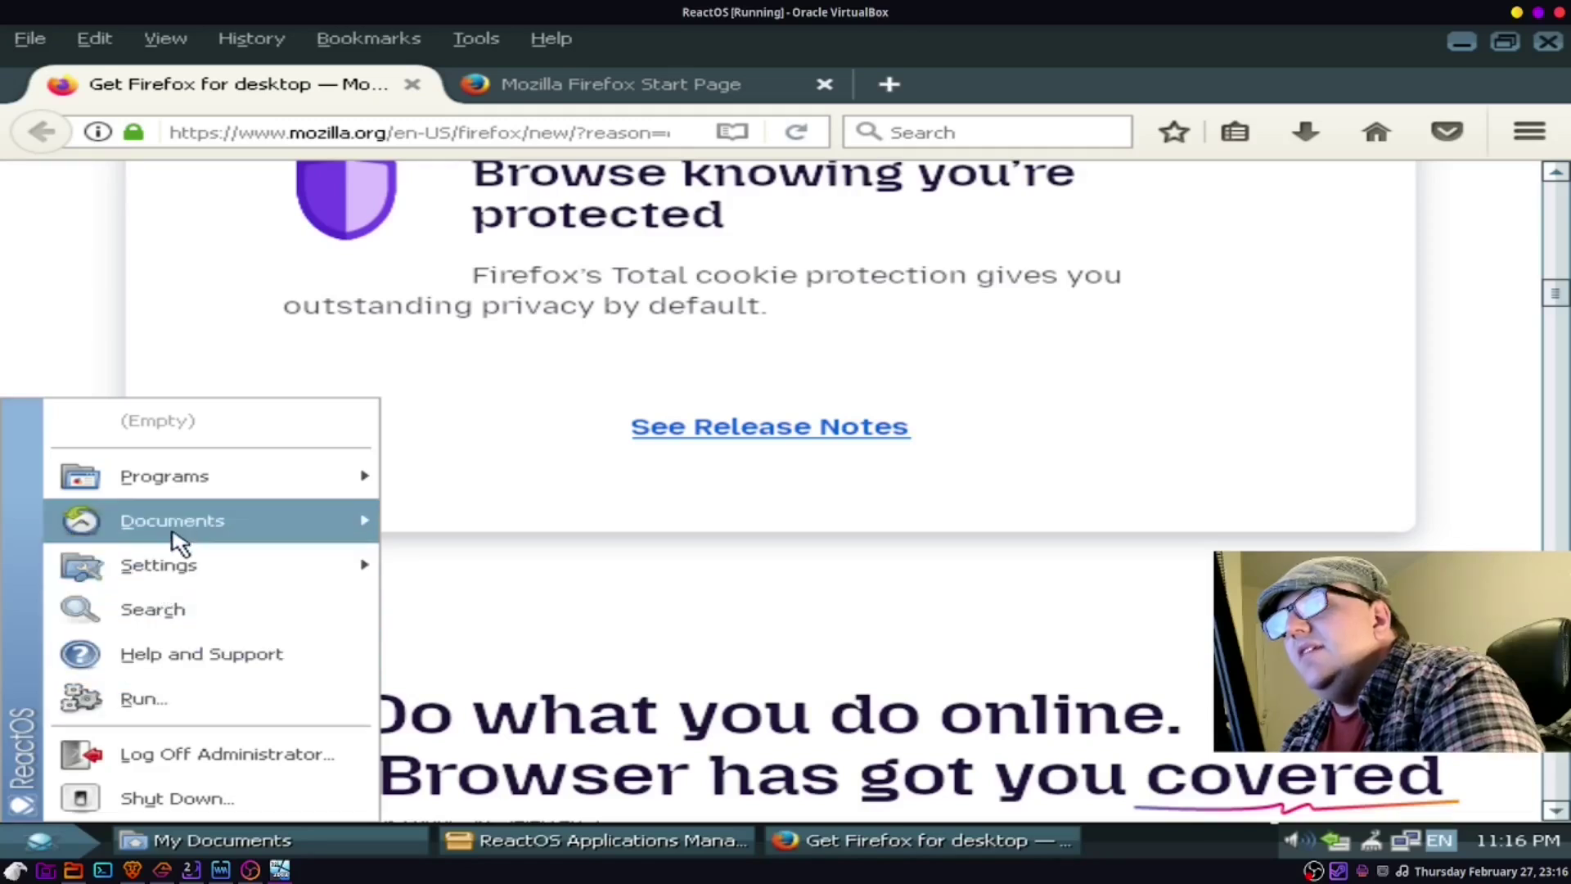
pyautogui.moveTo(187, 492)
pyautogui.moveTo(527, 501)
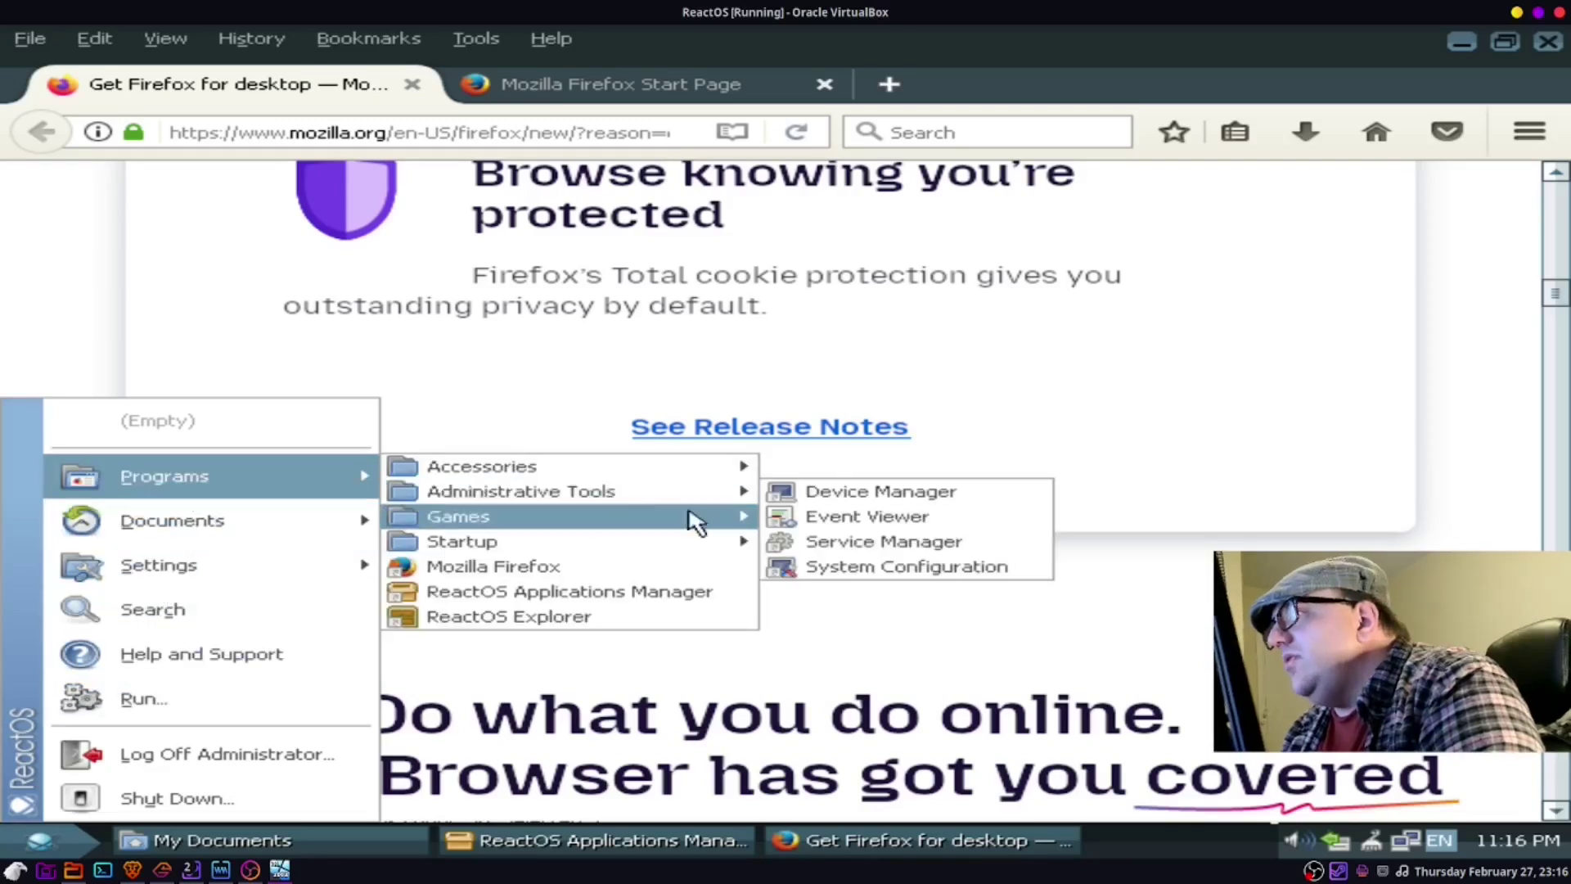
pyautogui.click(869, 542)
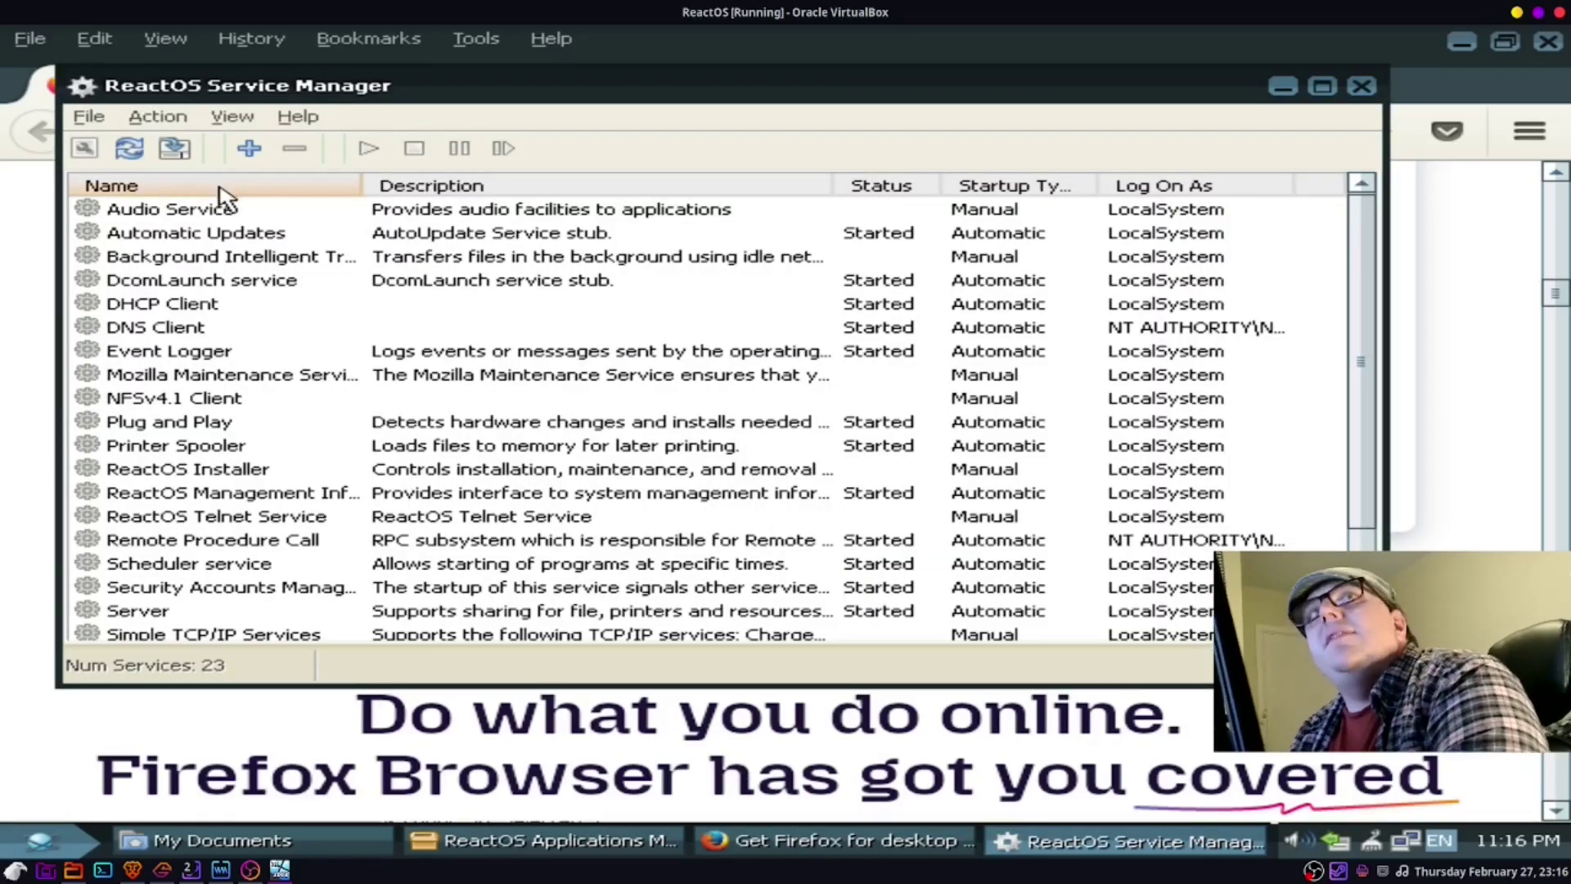
pyautogui.scroll(-2, 890, 444)
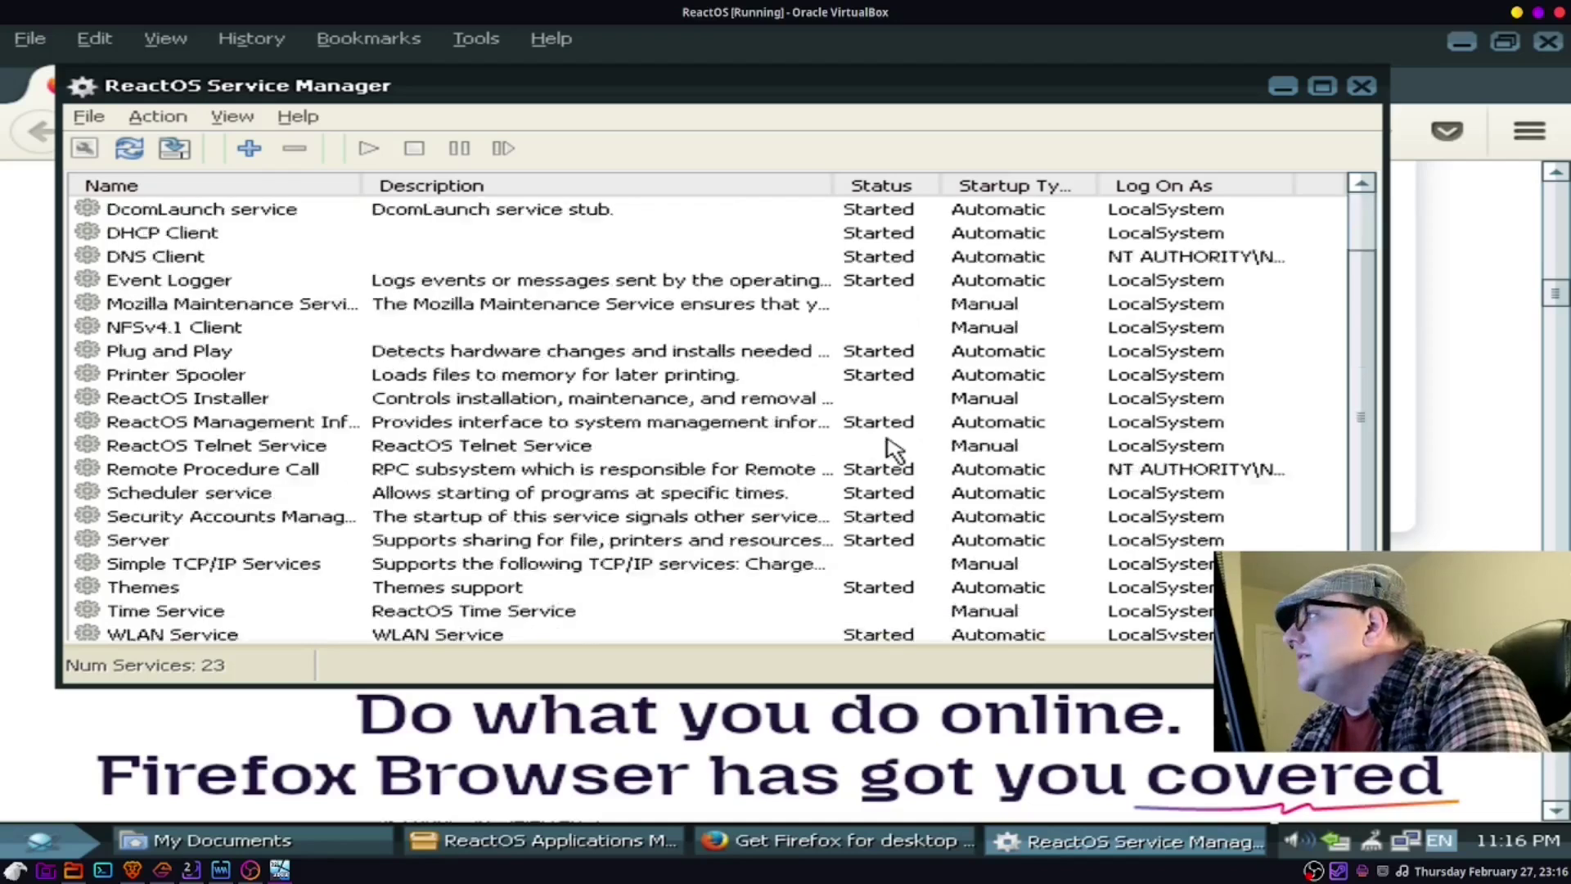
pyautogui.scroll(2, 891, 444)
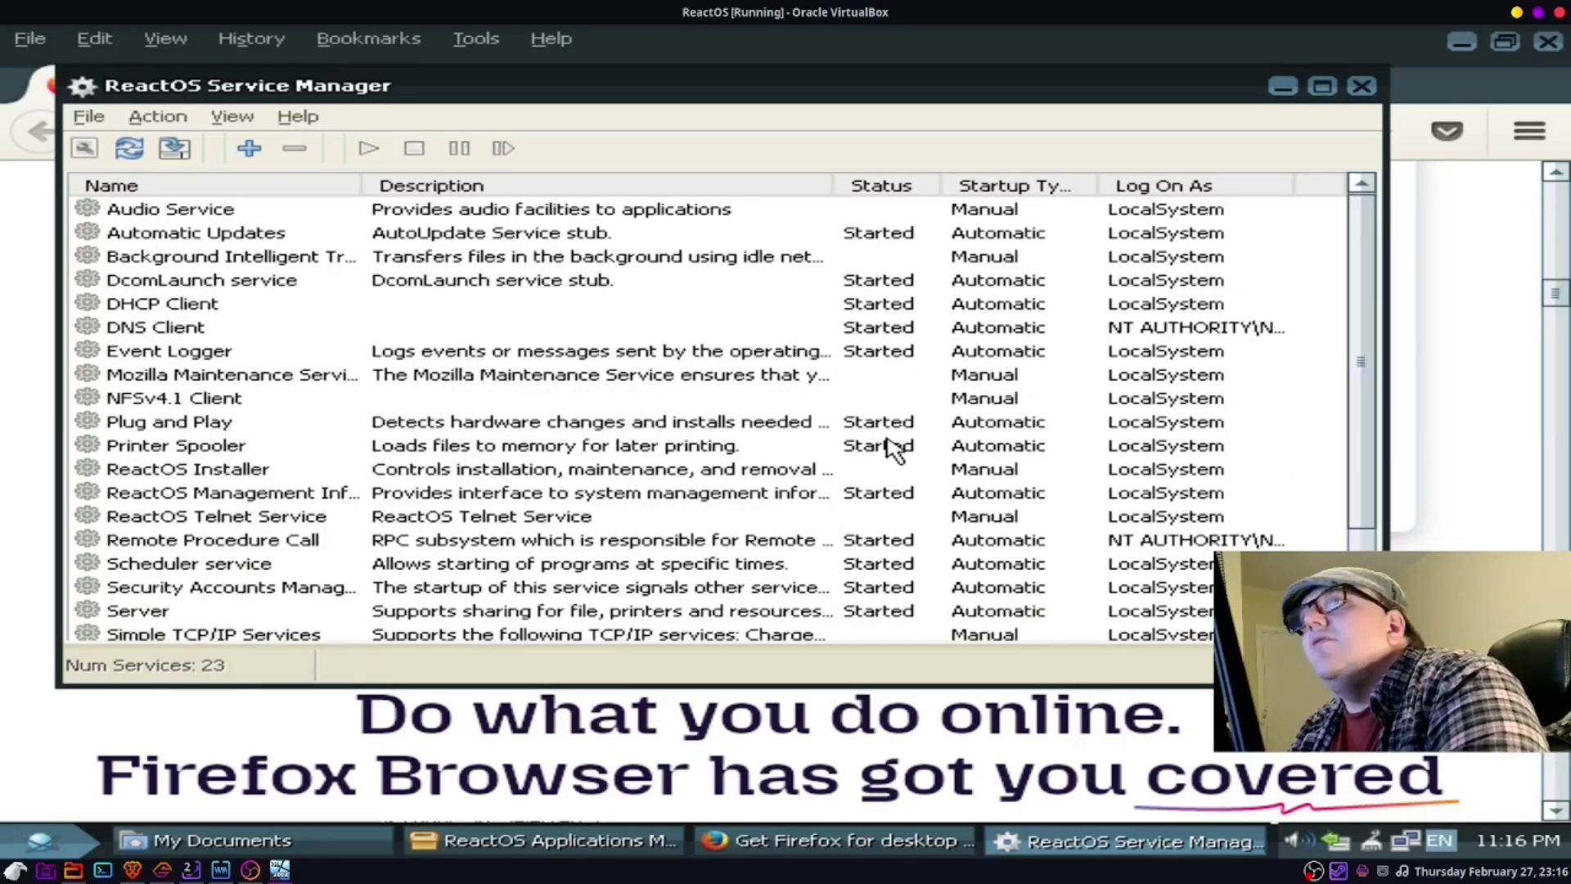
pyautogui.click(1361, 88)
pyautogui.click(39, 840)
pyautogui.moveTo(206, 495)
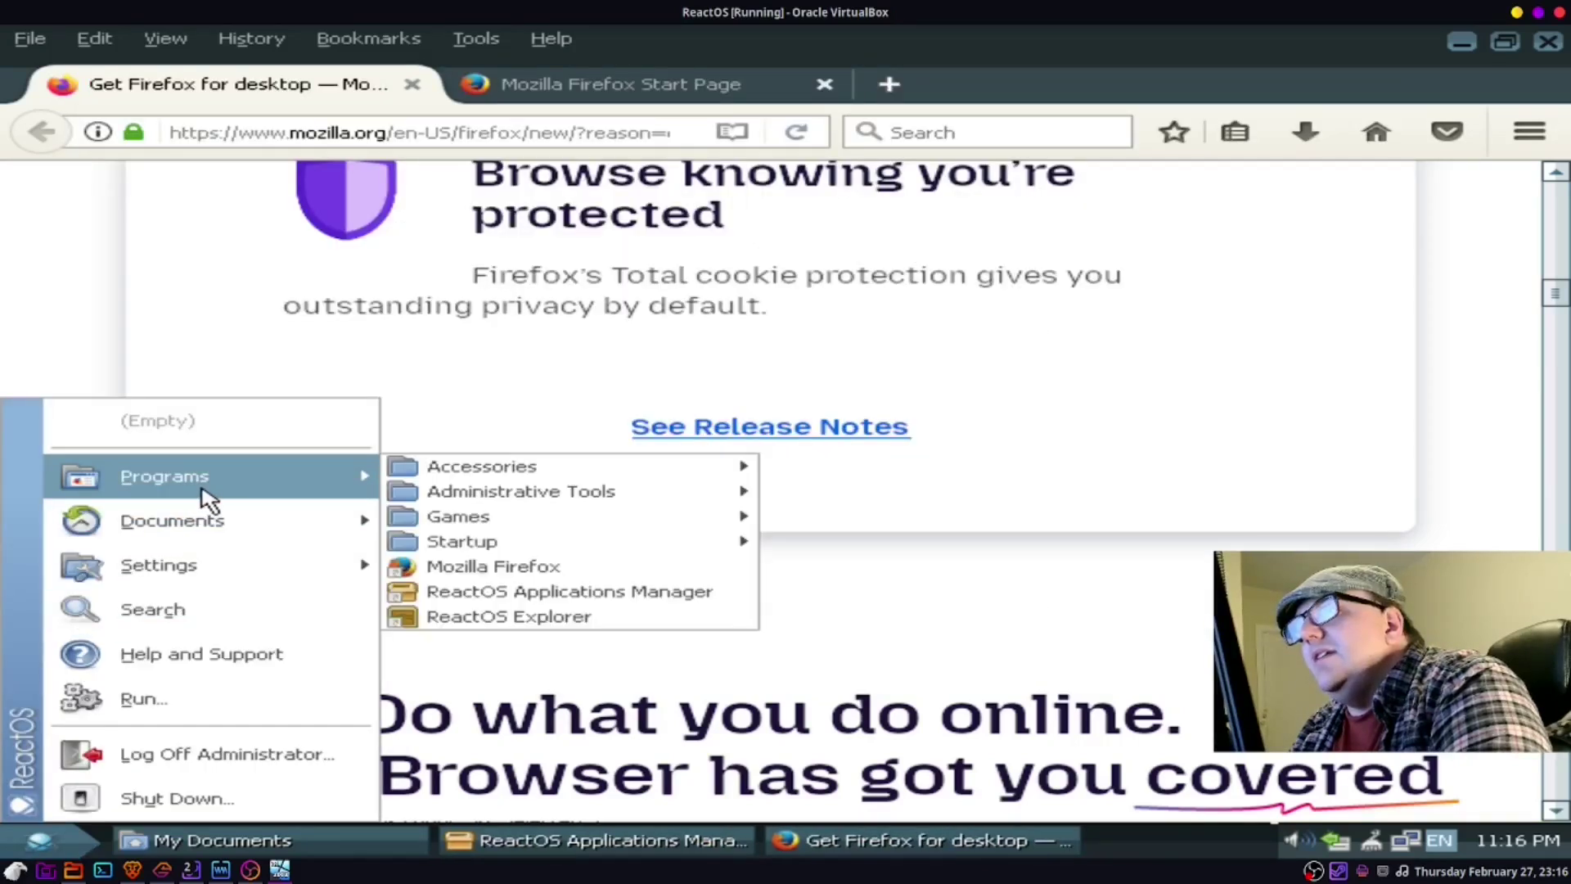
pyautogui.moveTo(555, 509)
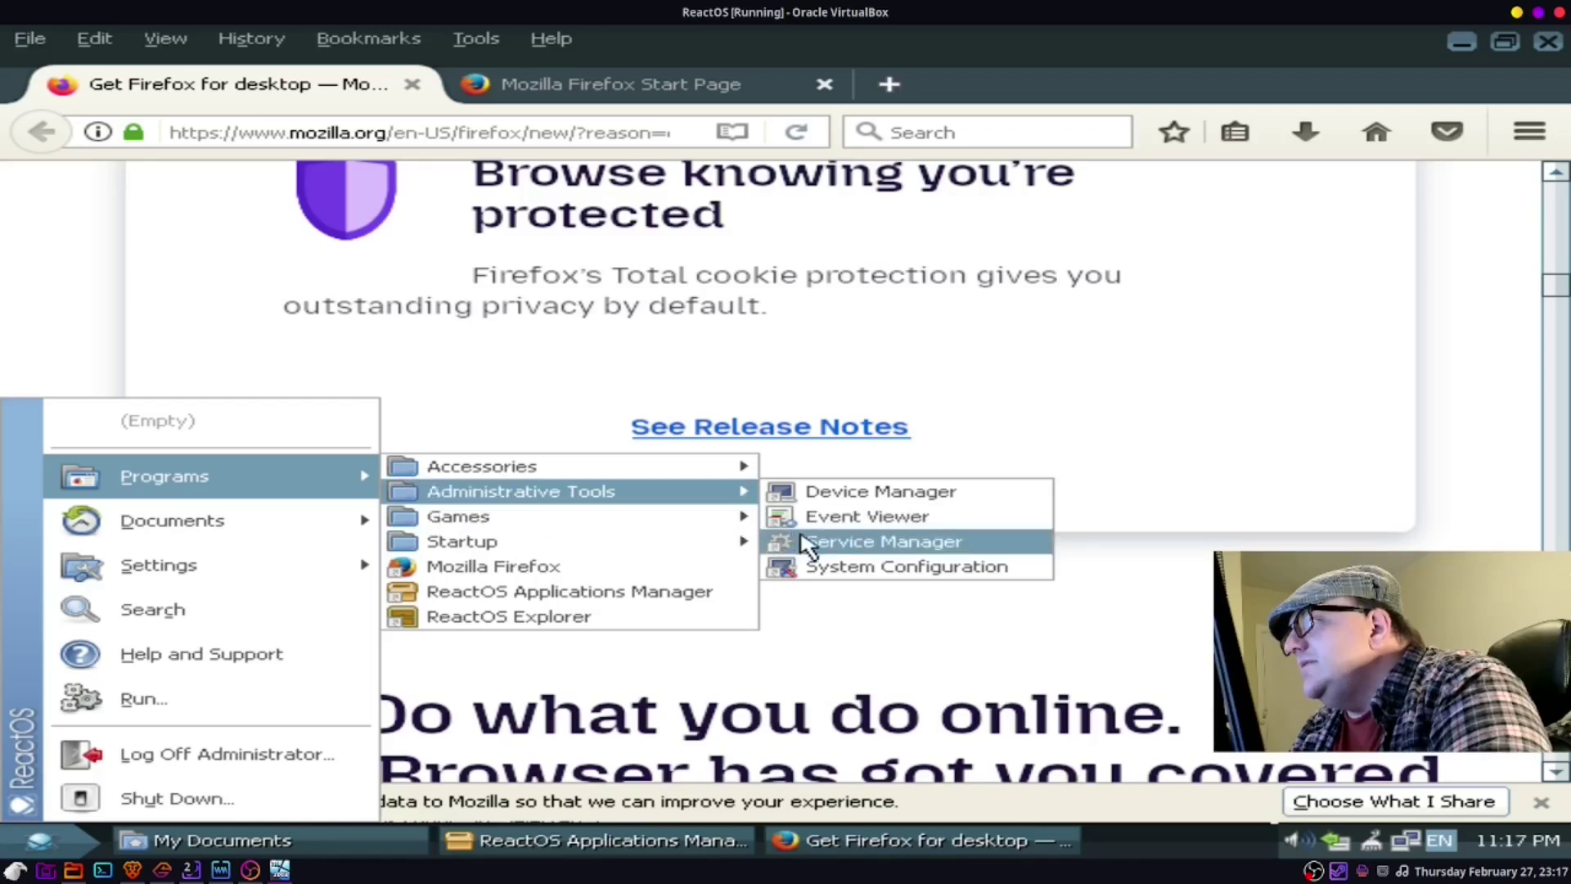
# Step: Open System Configuration, review its SYSTEM.INI, FREELDR.INI and Tools tabs, then close it
pyautogui.click(841, 570)
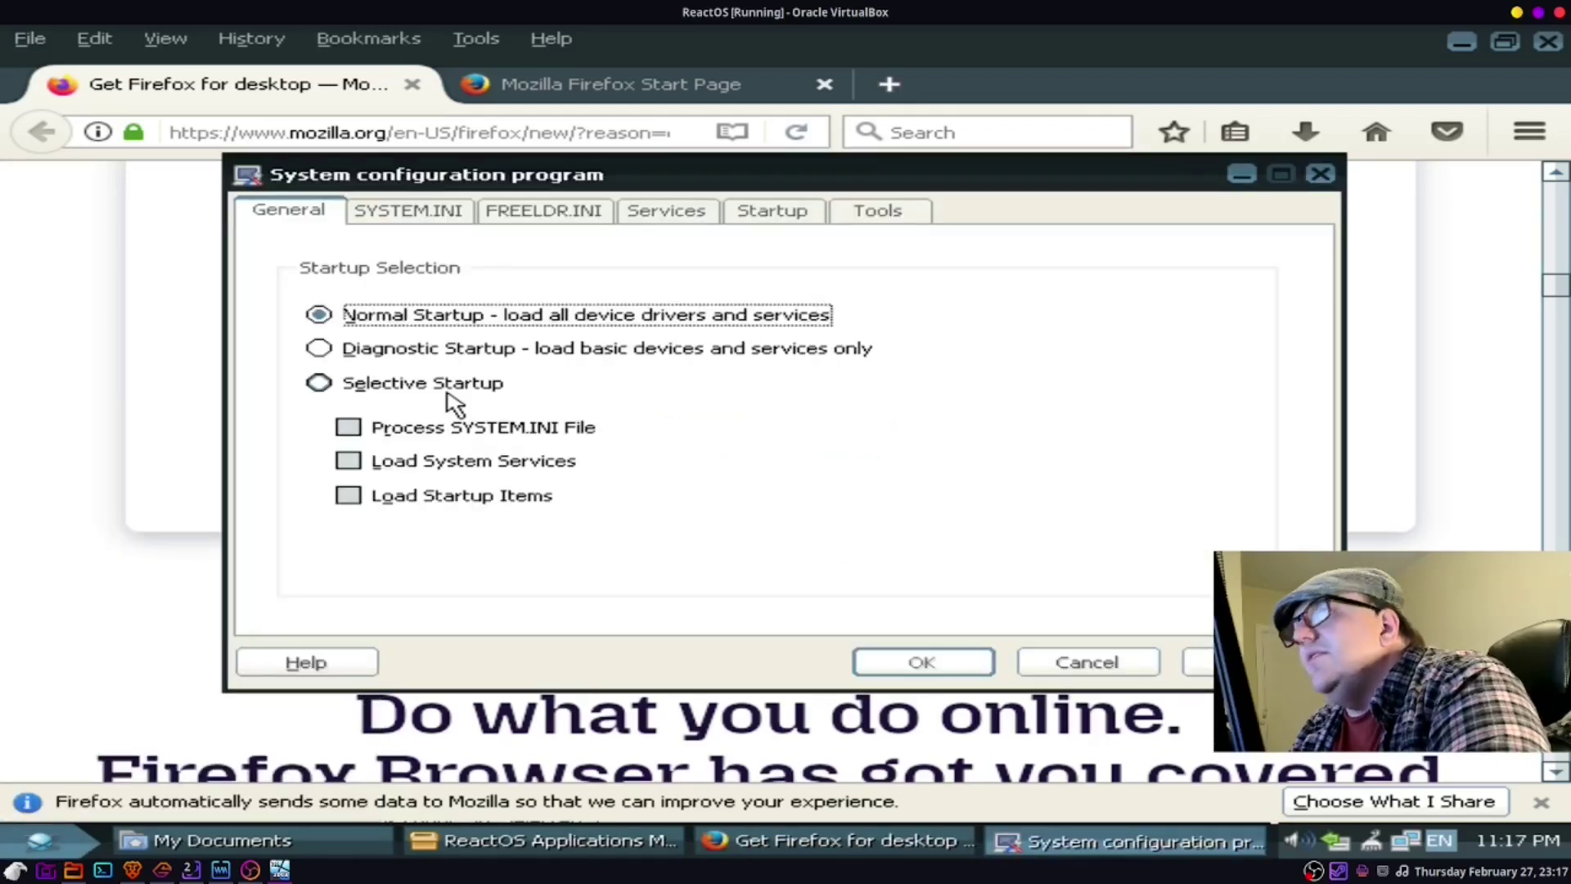
pyautogui.click(436, 221)
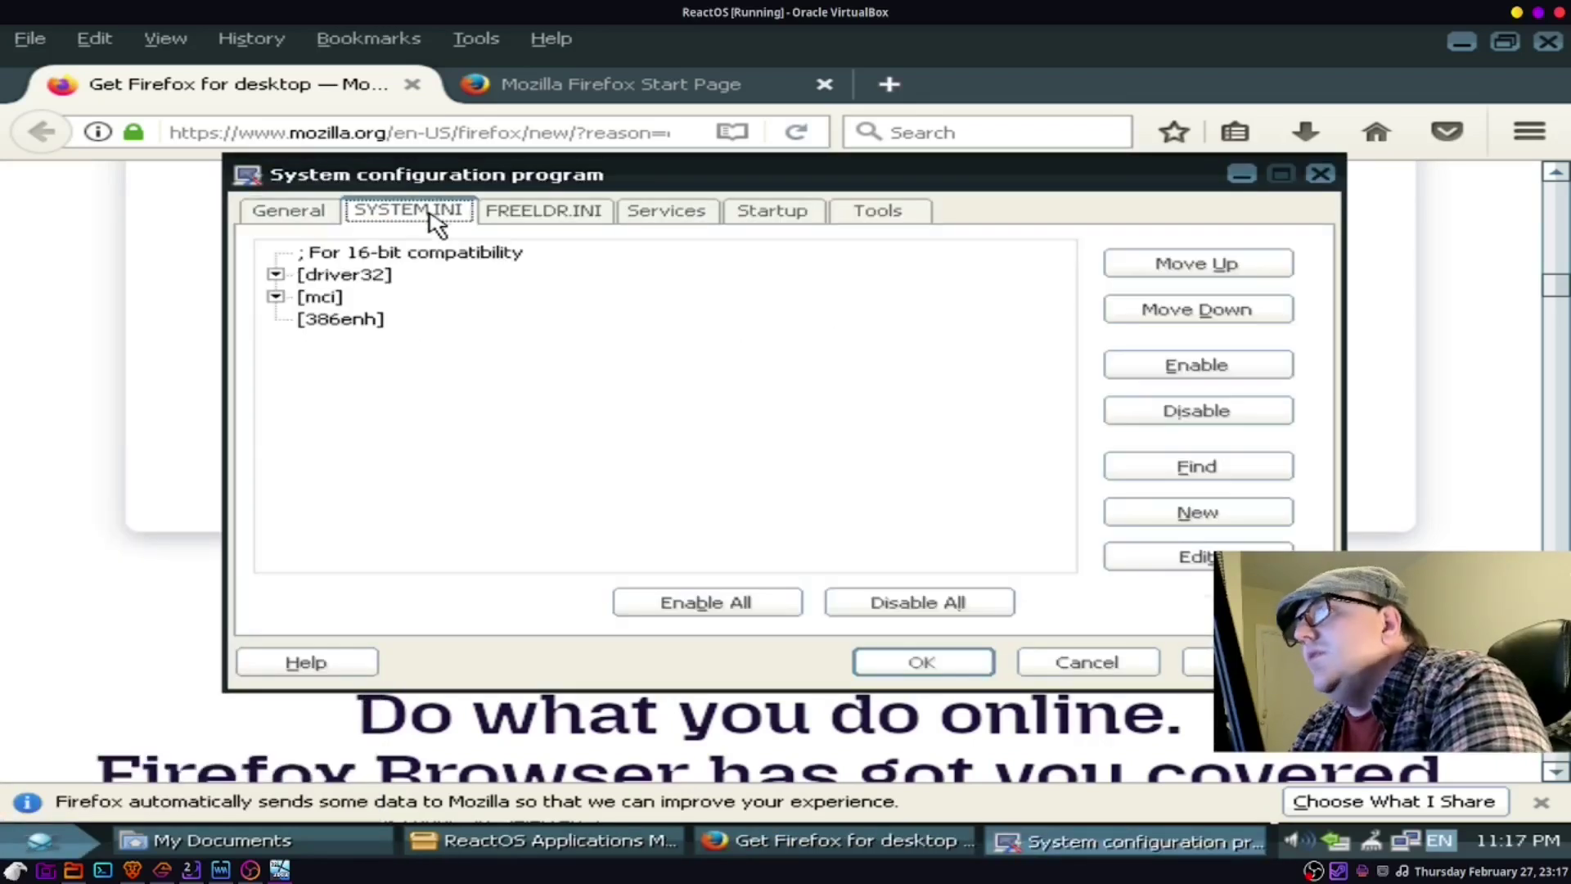
pyautogui.click(546, 217)
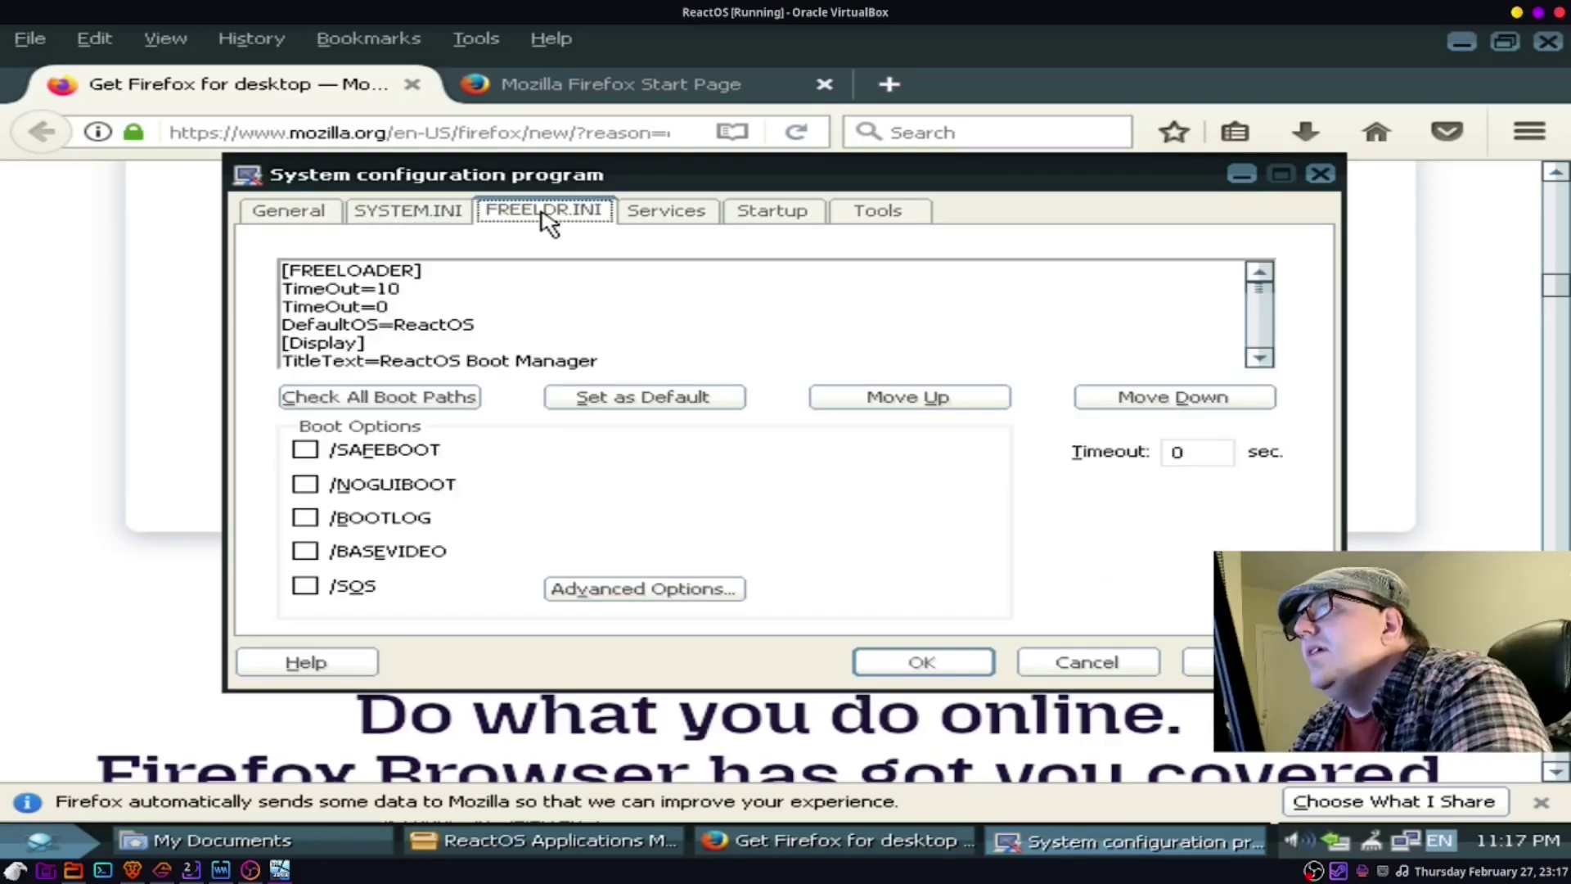
pyautogui.click(902, 216)
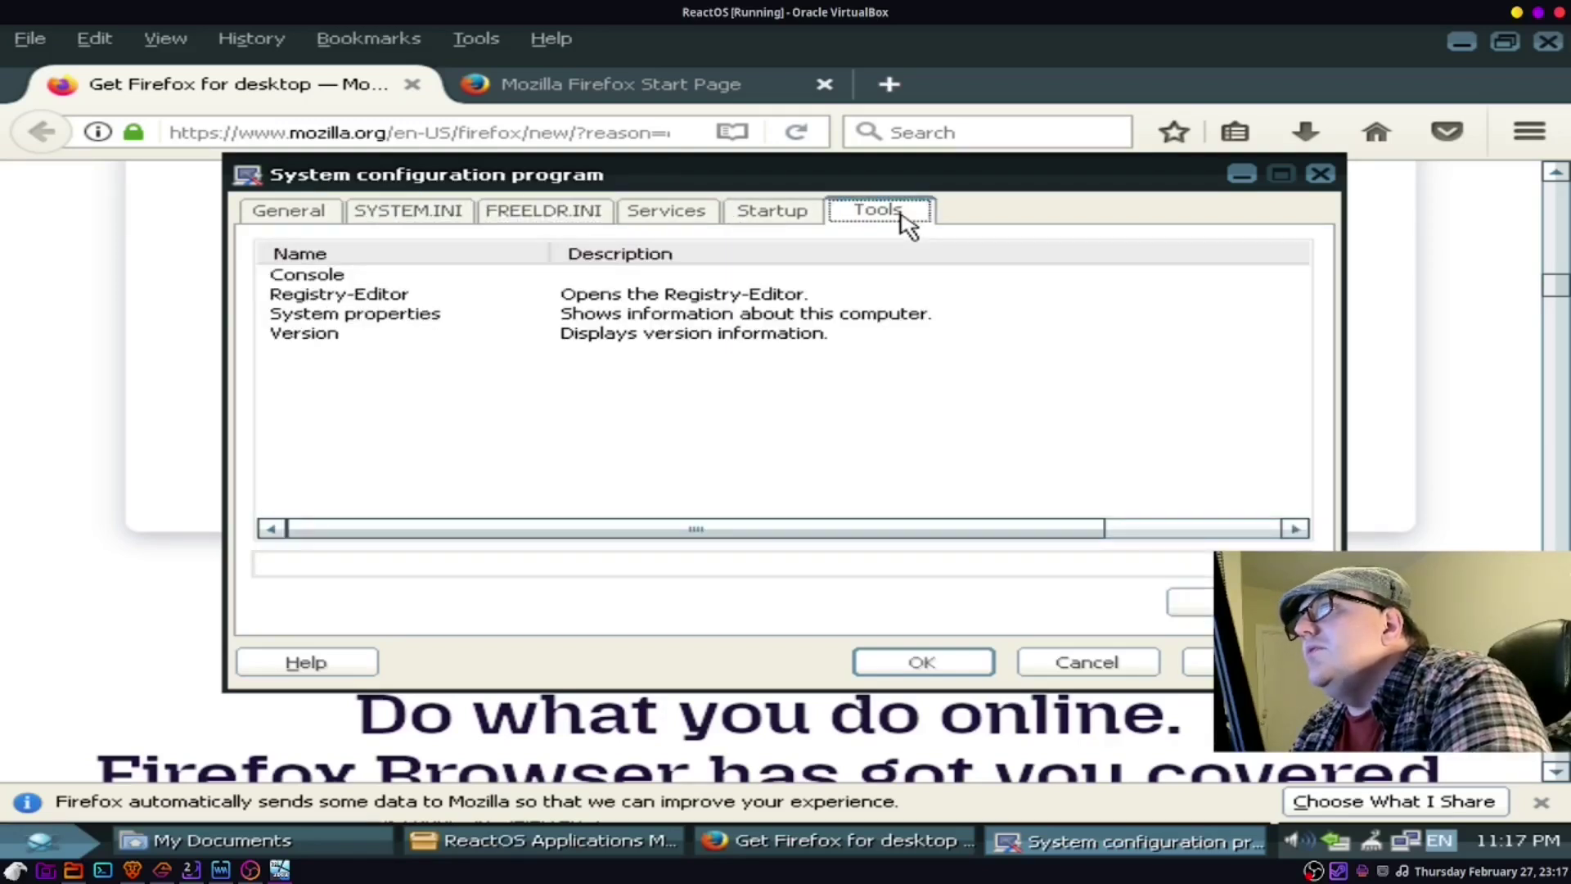
pyautogui.click(1322, 175)
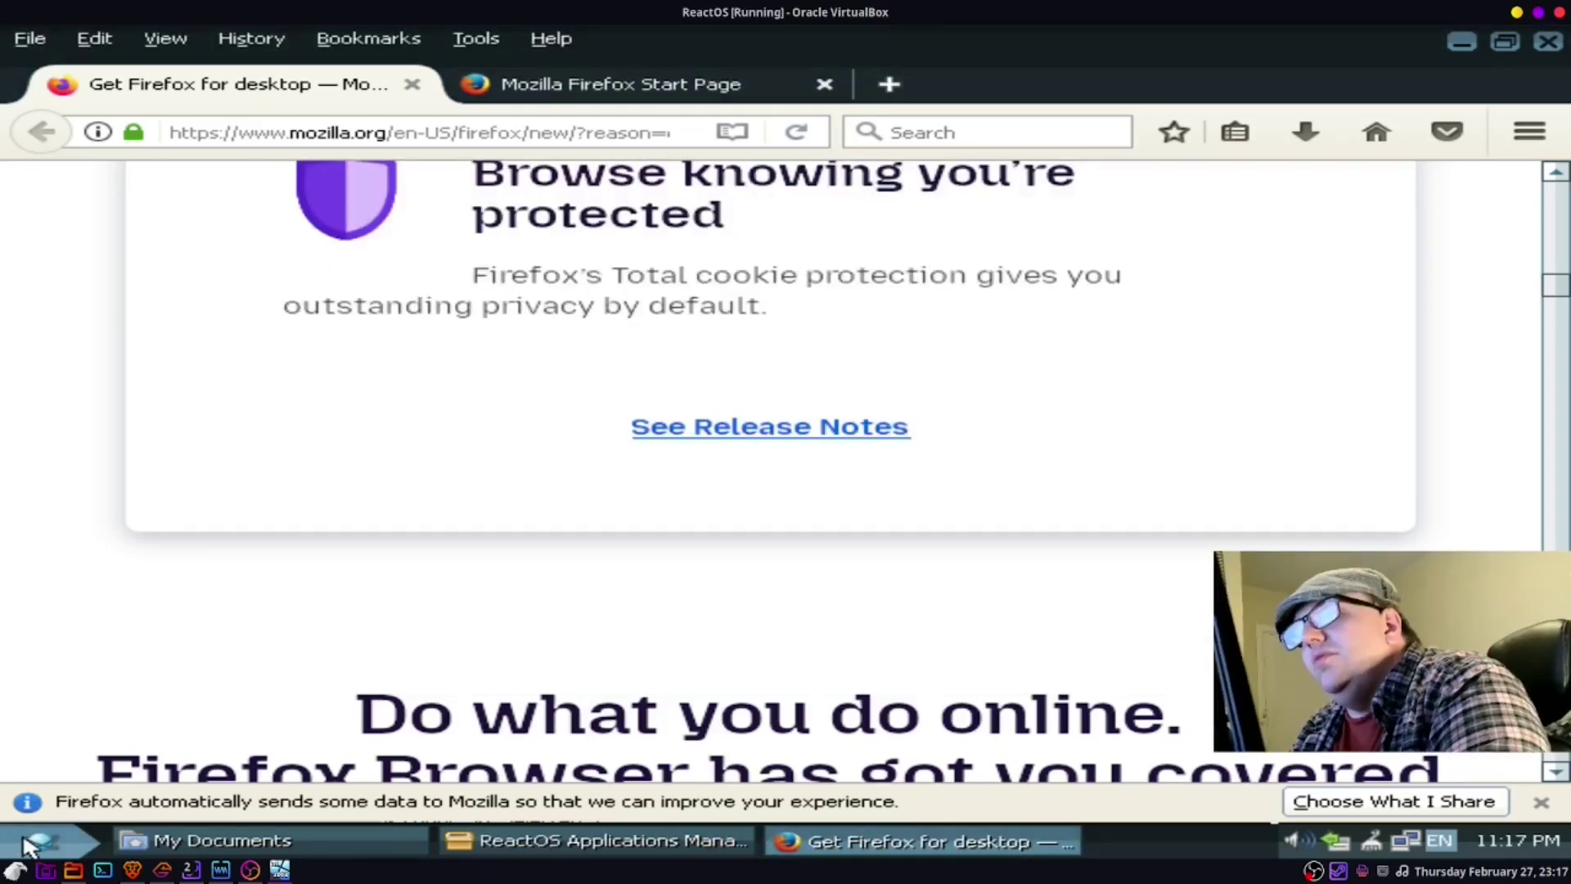
# Step: Look through the Start > Programs list, then close it
pyautogui.click(64, 839)
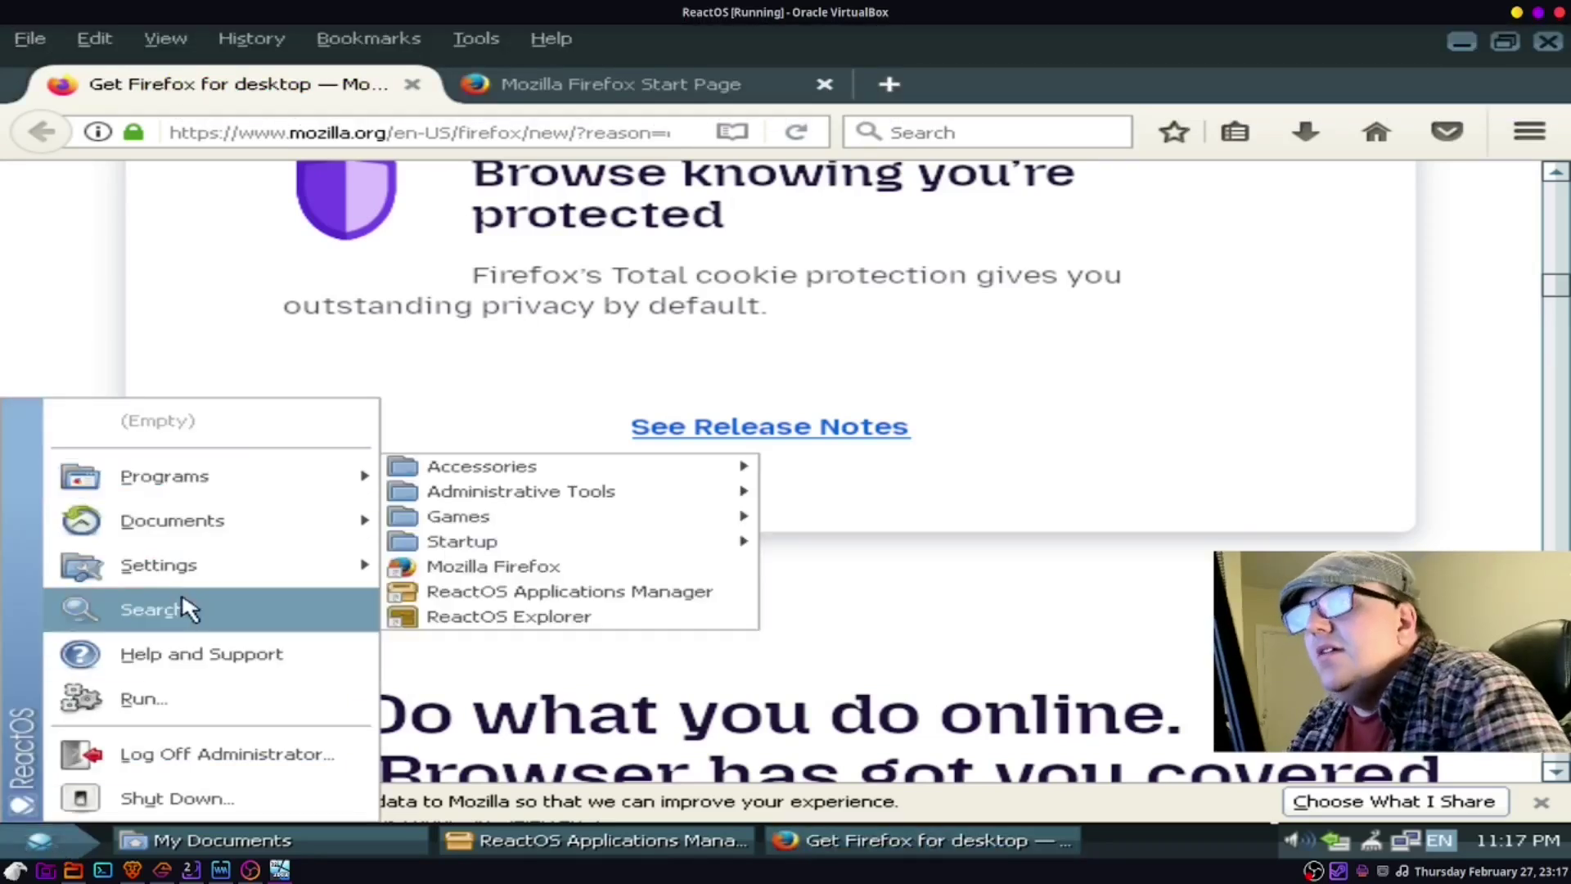
pyautogui.moveTo(287, 481)
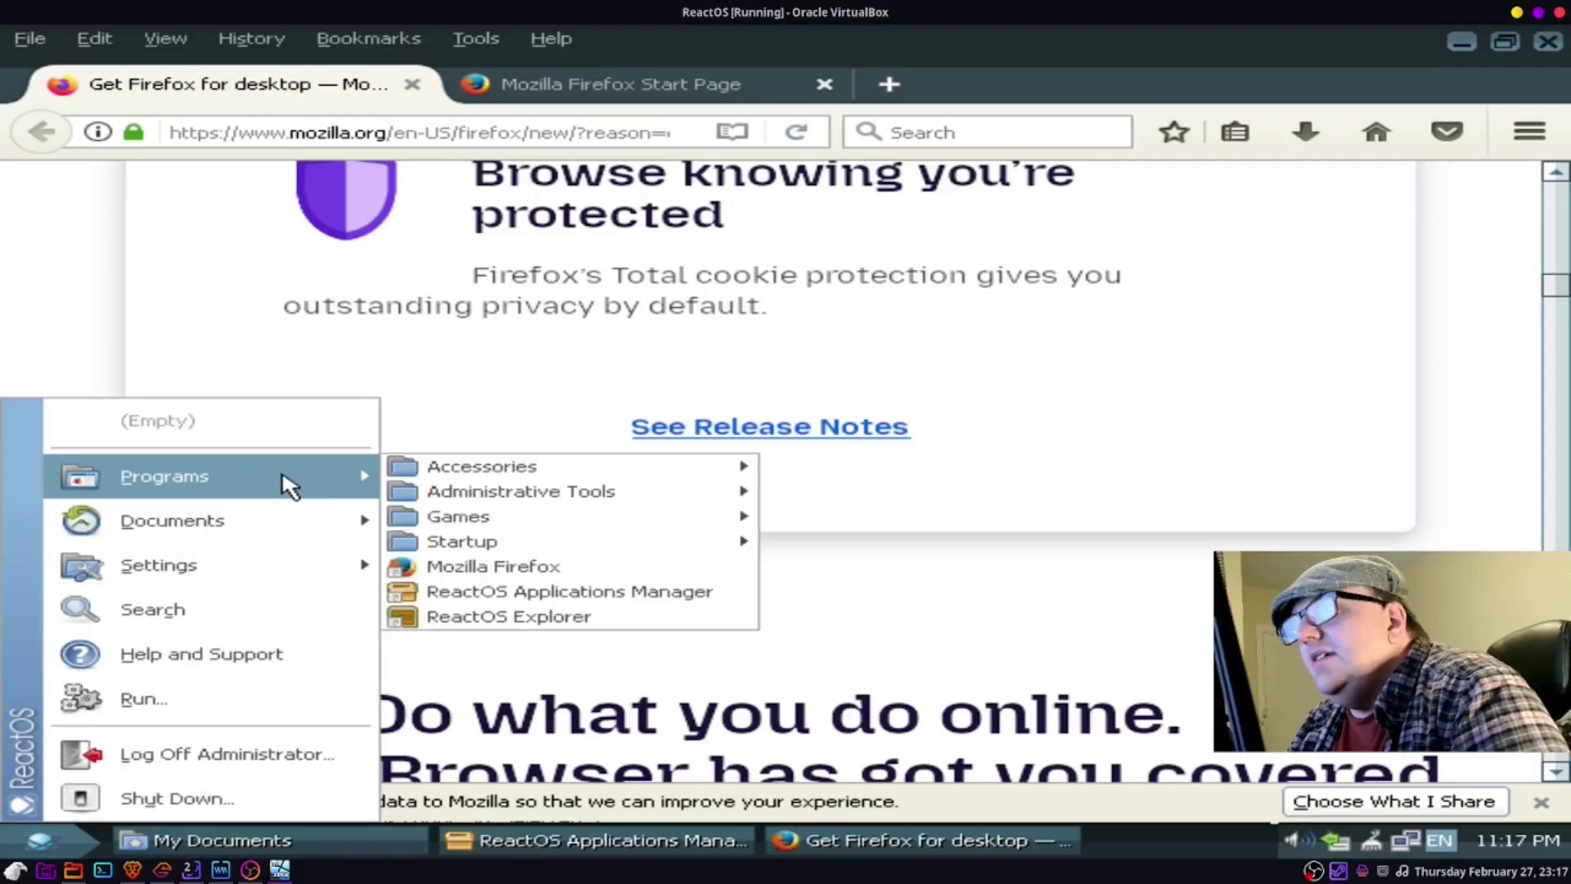
pyautogui.click(626, 602)
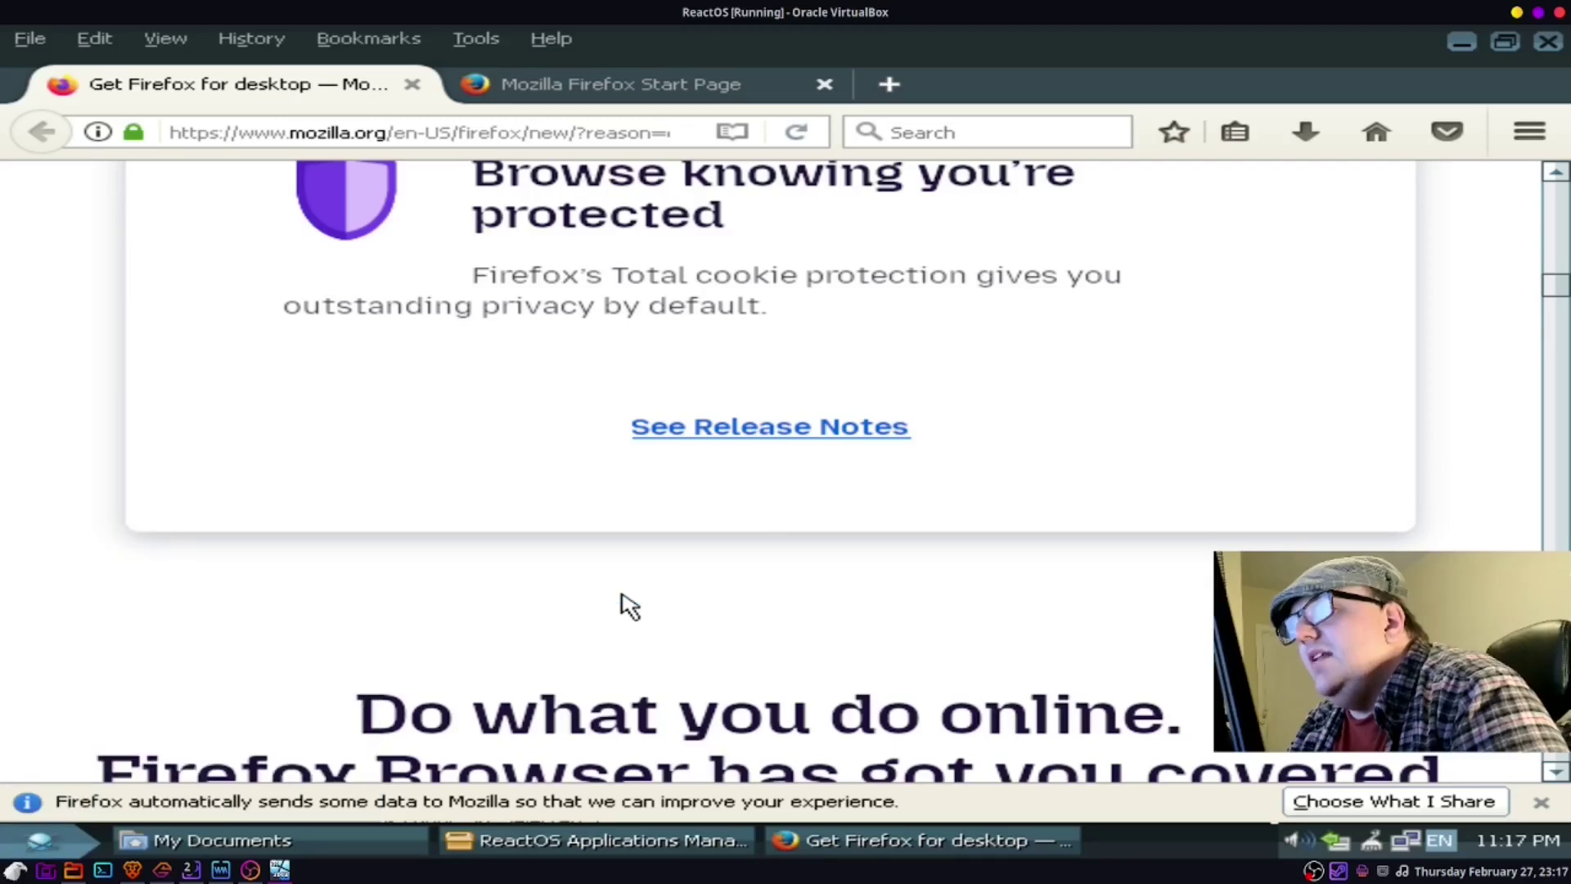
# Step: In Applications Manager, search 'system' then 'monitor', clear the search, and close the window
pyautogui.click(569, 841)
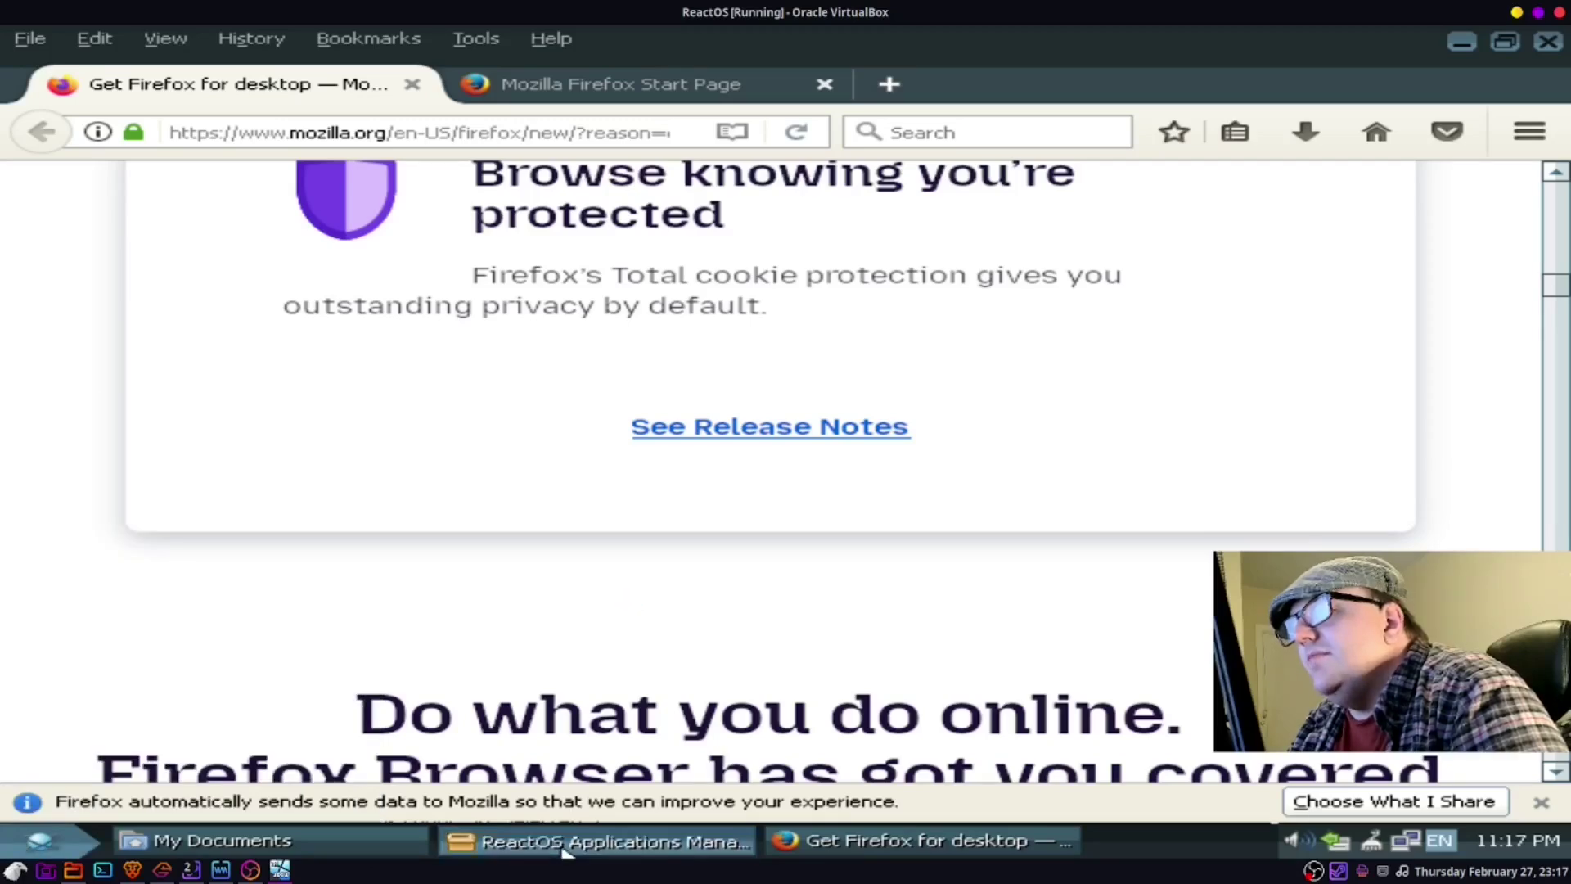
pyautogui.click(1099, 230)
pyautogui.write('system')
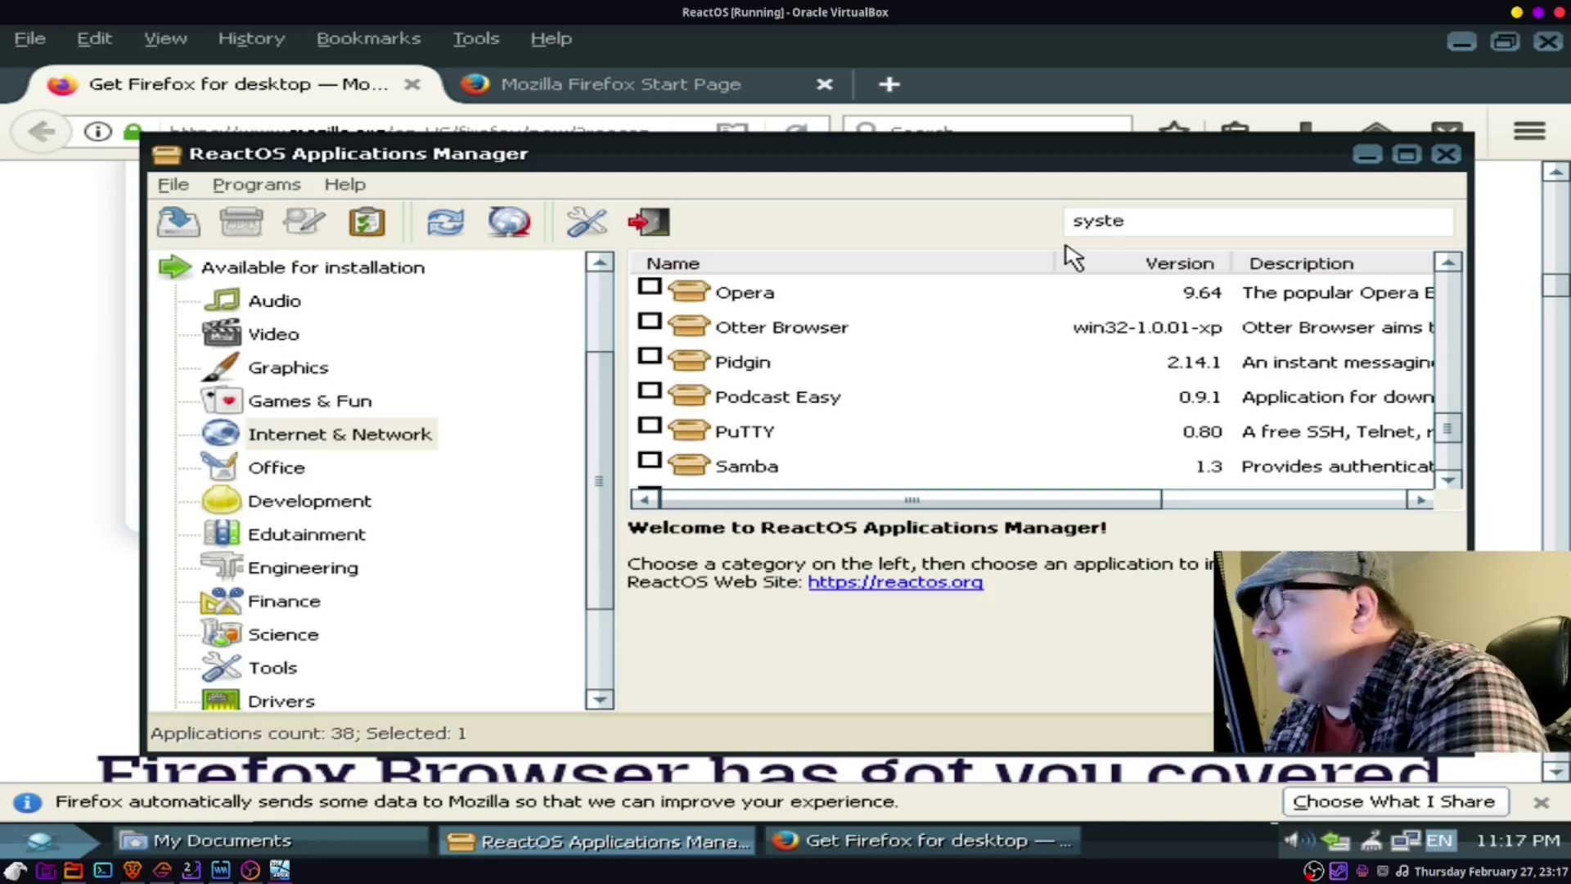
pyautogui.press('BackSpace')
pyautogui.press('BackSpace')
pyautogui.press('BackSpace')
pyautogui.press('BackSpace')
pyautogui.press('BackSpace')
pyautogui.press('BackSpace')
pyautogui.write('monitor')
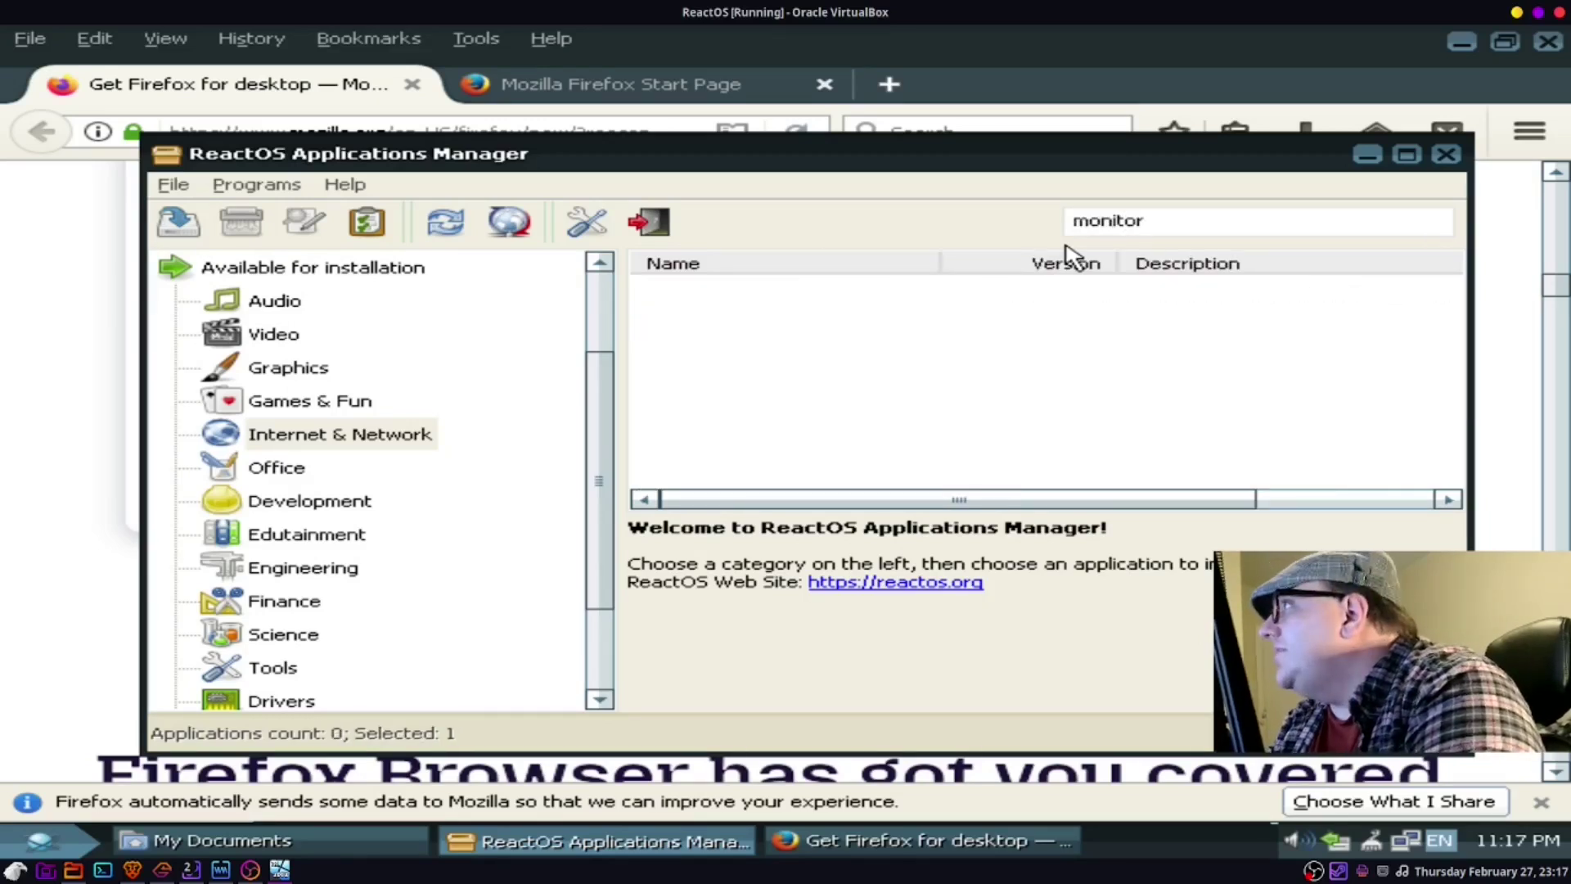
pyautogui.press('BackSpace')
pyautogui.press('BackSpace')
pyautogui.press('BackSpace')
pyautogui.press('BackSpace')
pyautogui.press('BackSpace')
pyautogui.press('BackSpace')
pyautogui.press('BackSpace')
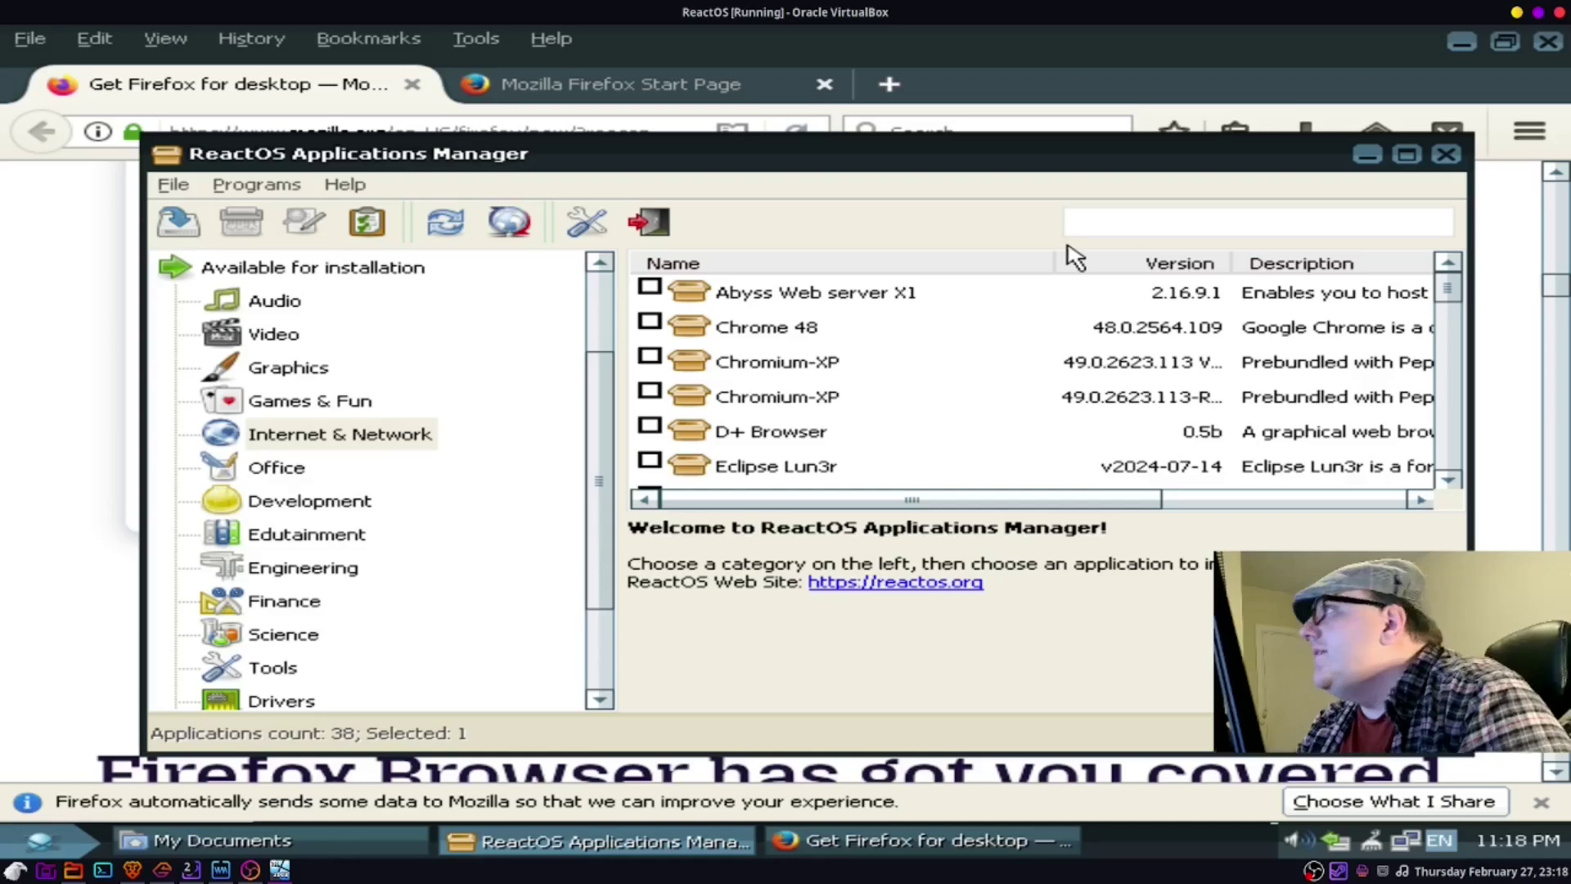
pyautogui.click(1446, 153)
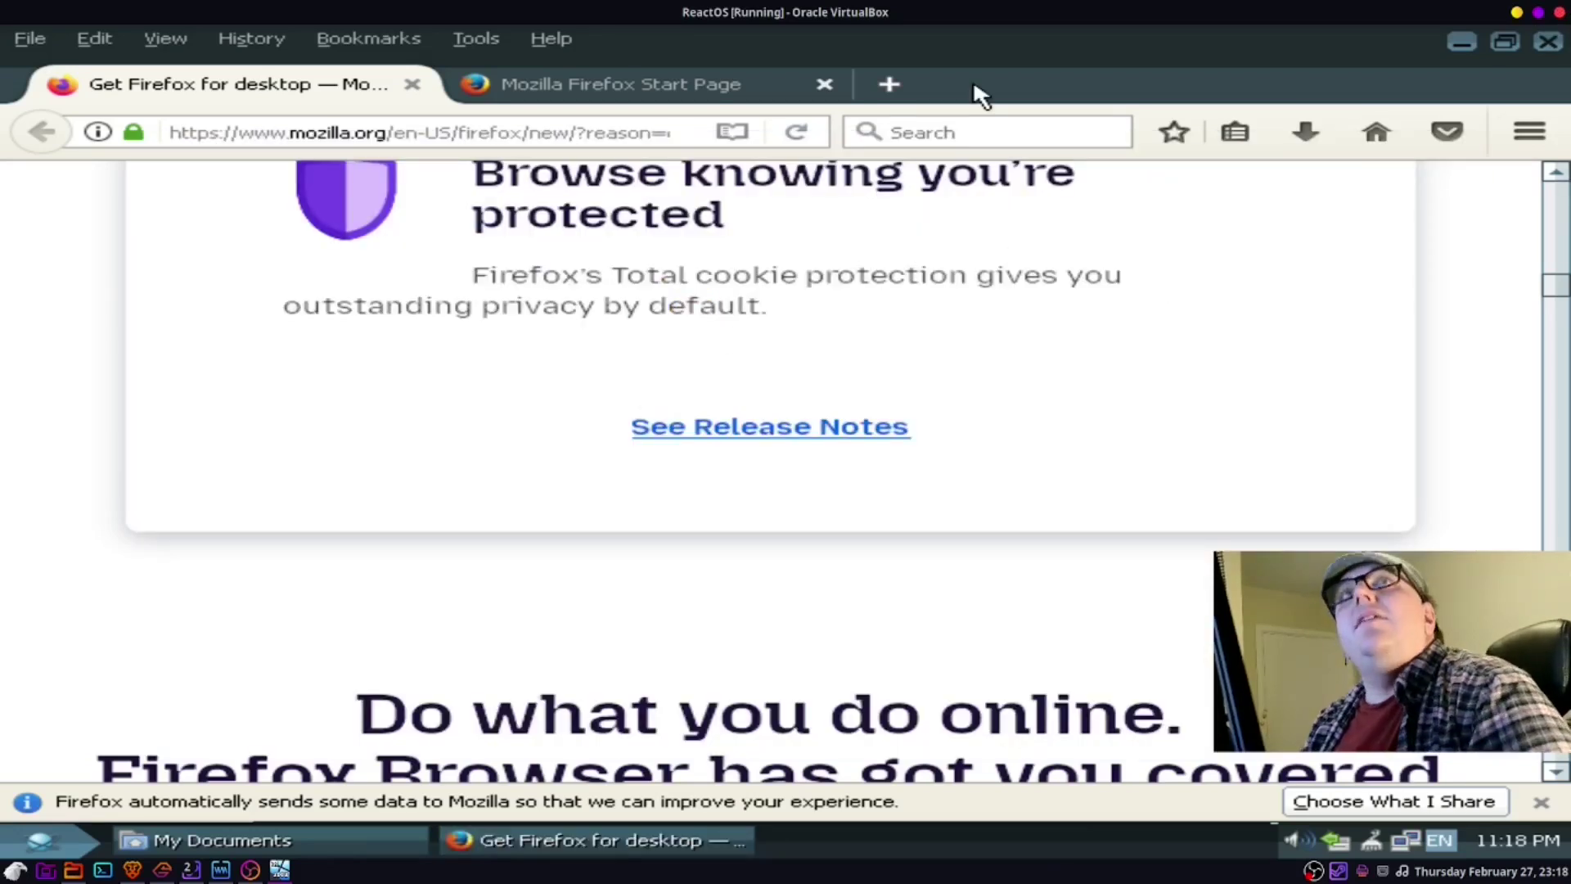